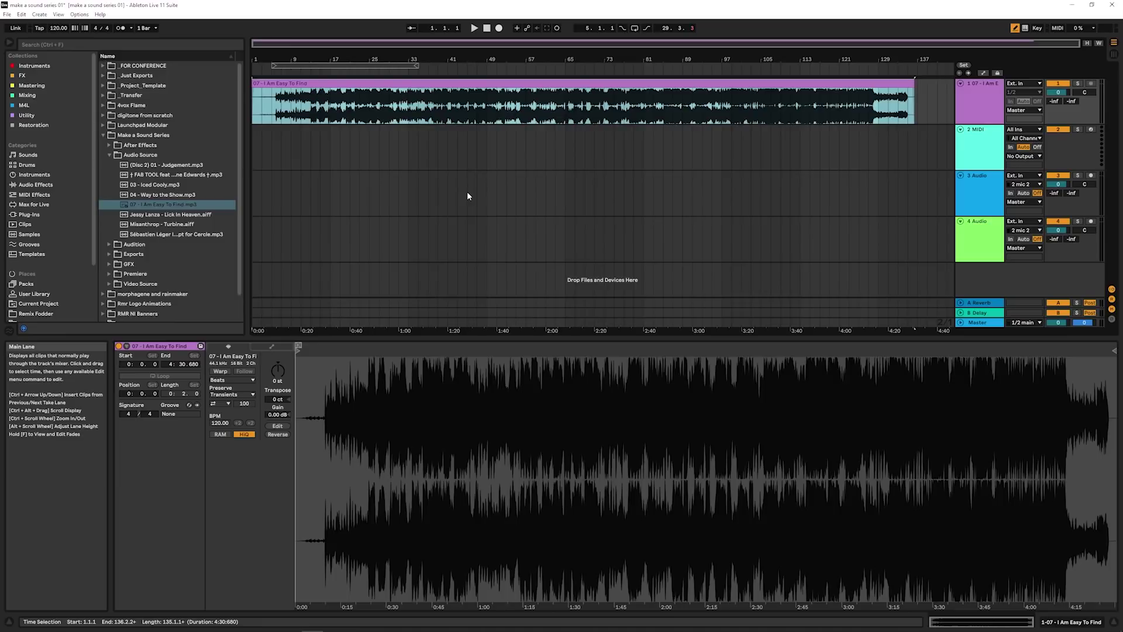
- Switch to the 'make a sound sheet' reference list in Chrome and move its window lower
key("alt+Tab")
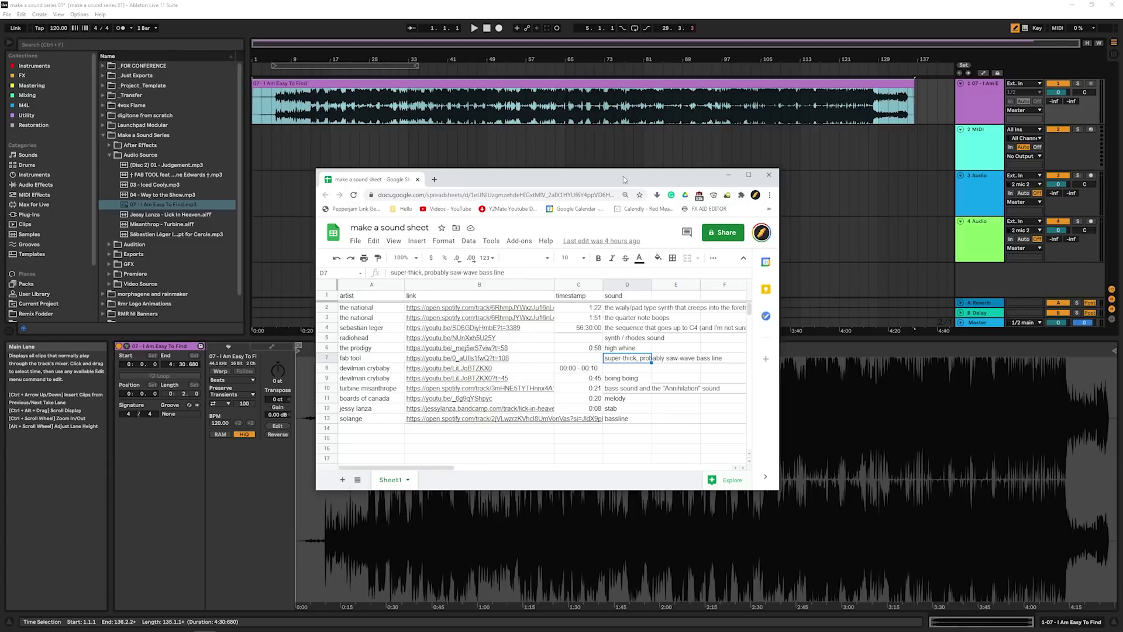
left_click_drag(625, 180, 640, 334)
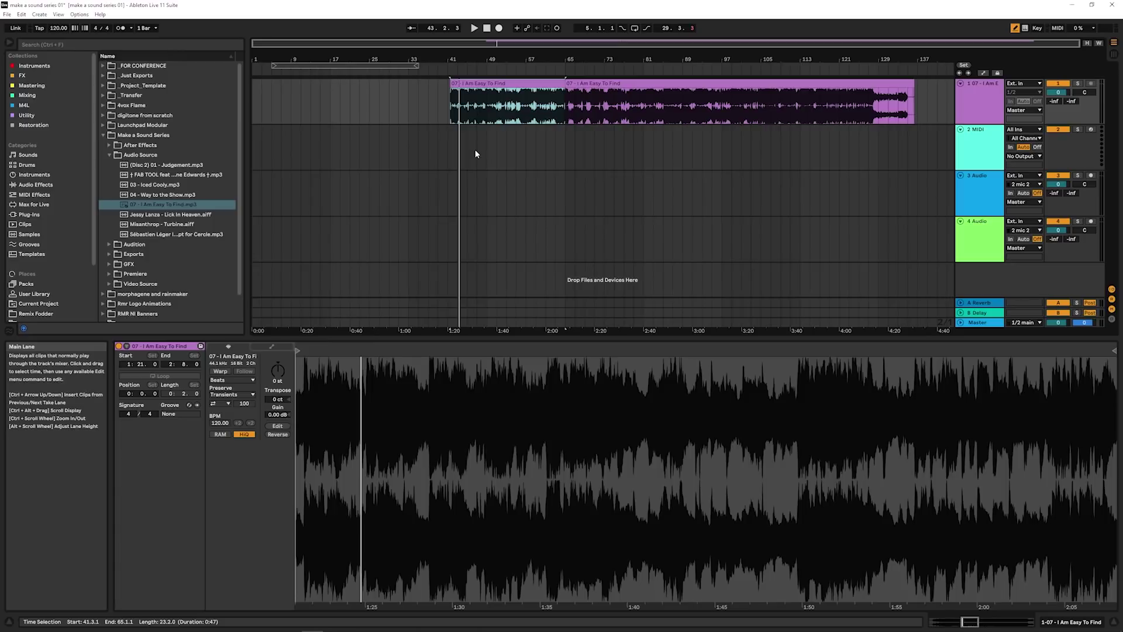
- Play the reference song from bar 41 and centre the Kontakt window loaded on track 2
key("space")
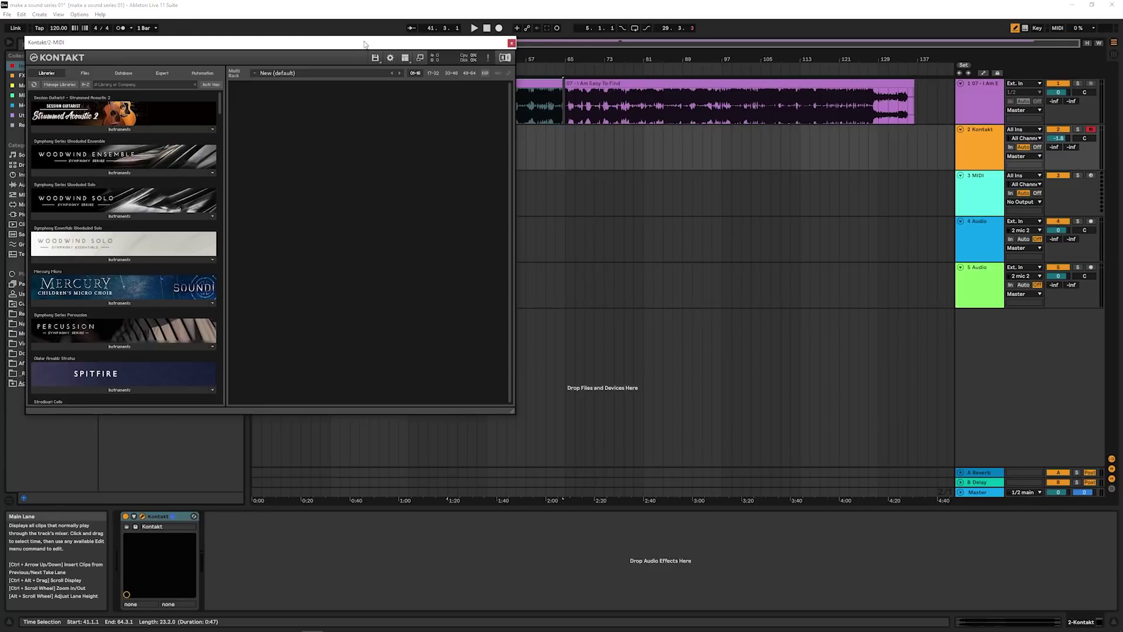
left_click_drag(375, 22, 711, 183)
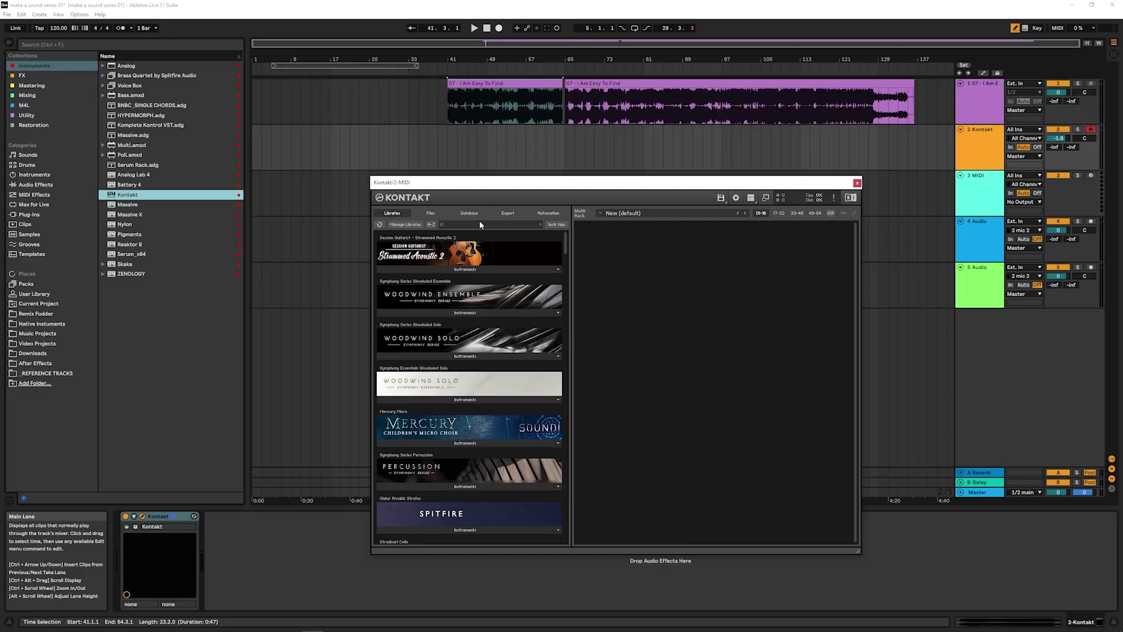
key("alt+Tab")
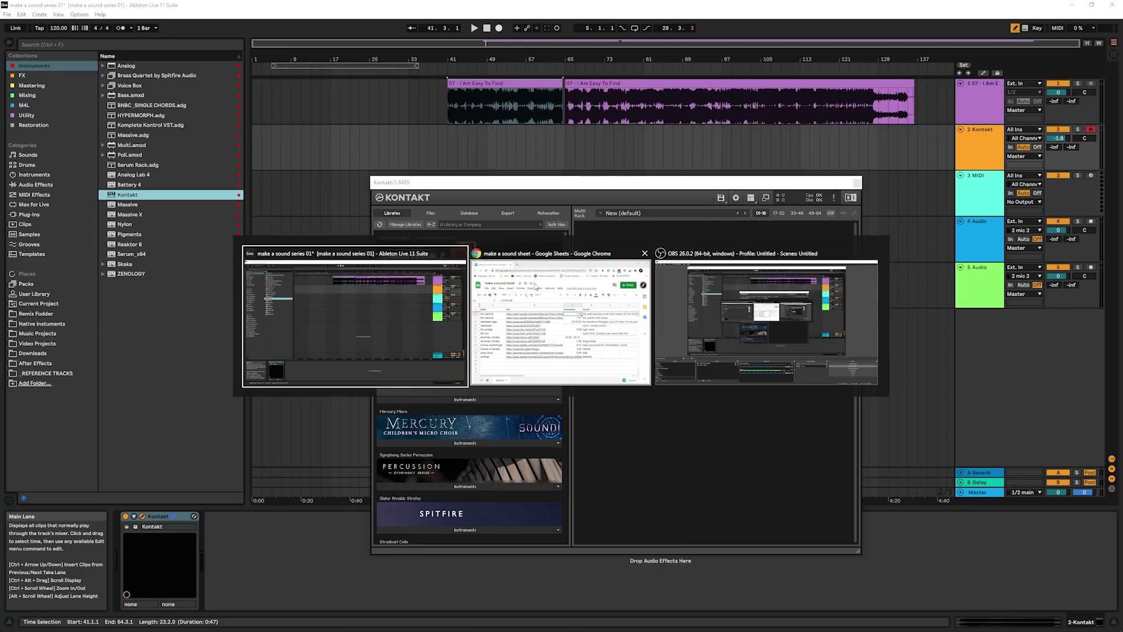
- Search YouTube for 'i am easy to find the national' and open a live performance
left_click(447, 273)
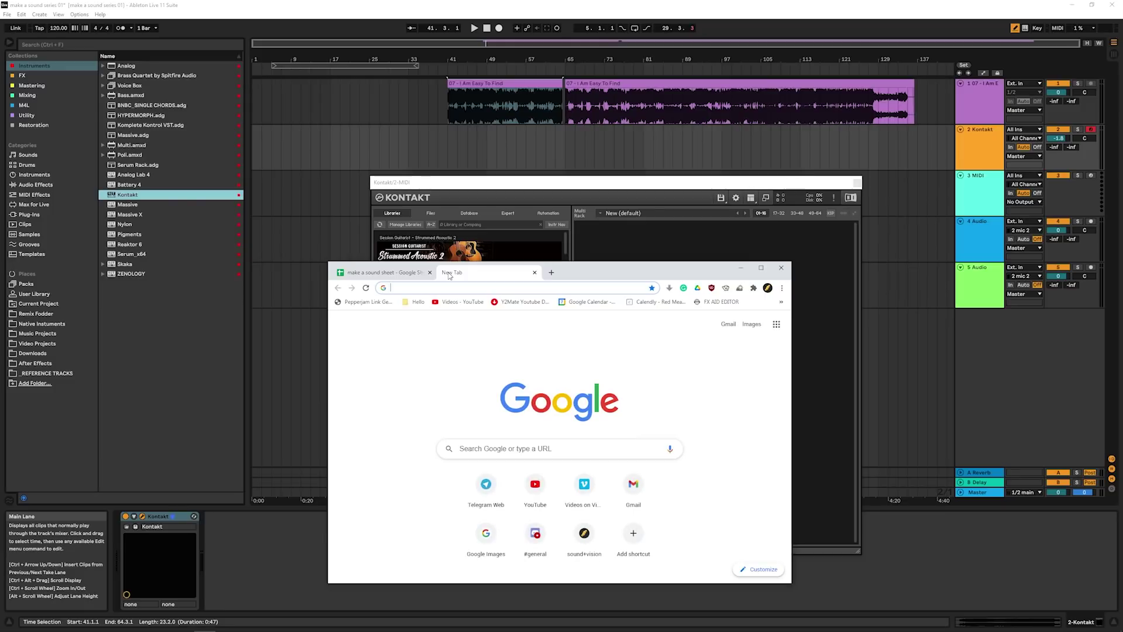
type("i am ")
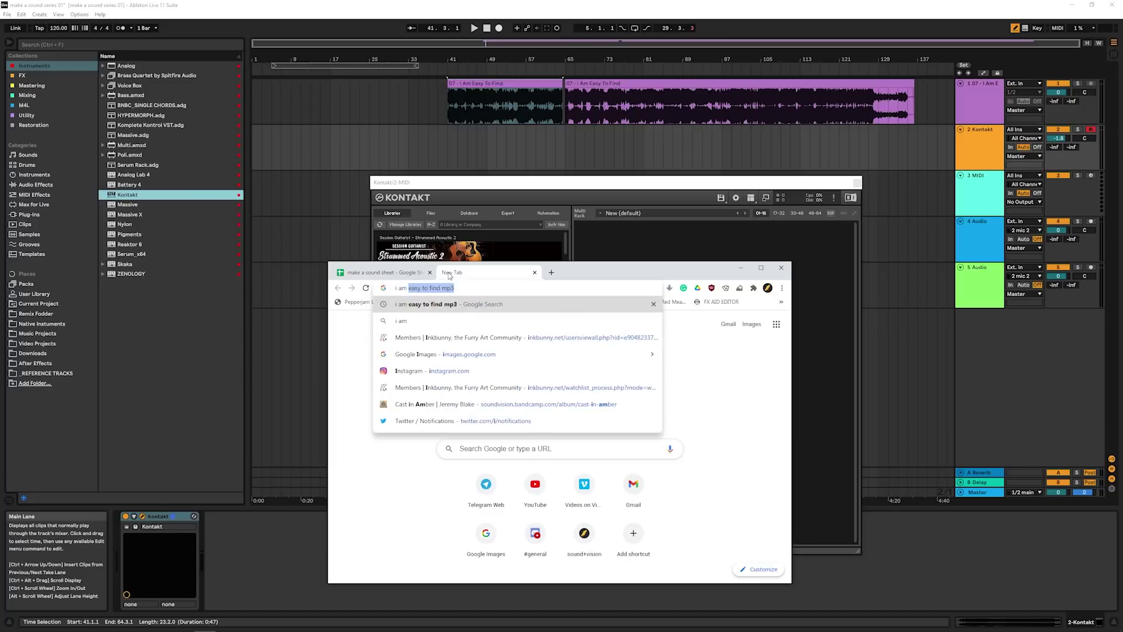
type("easy to find the national")
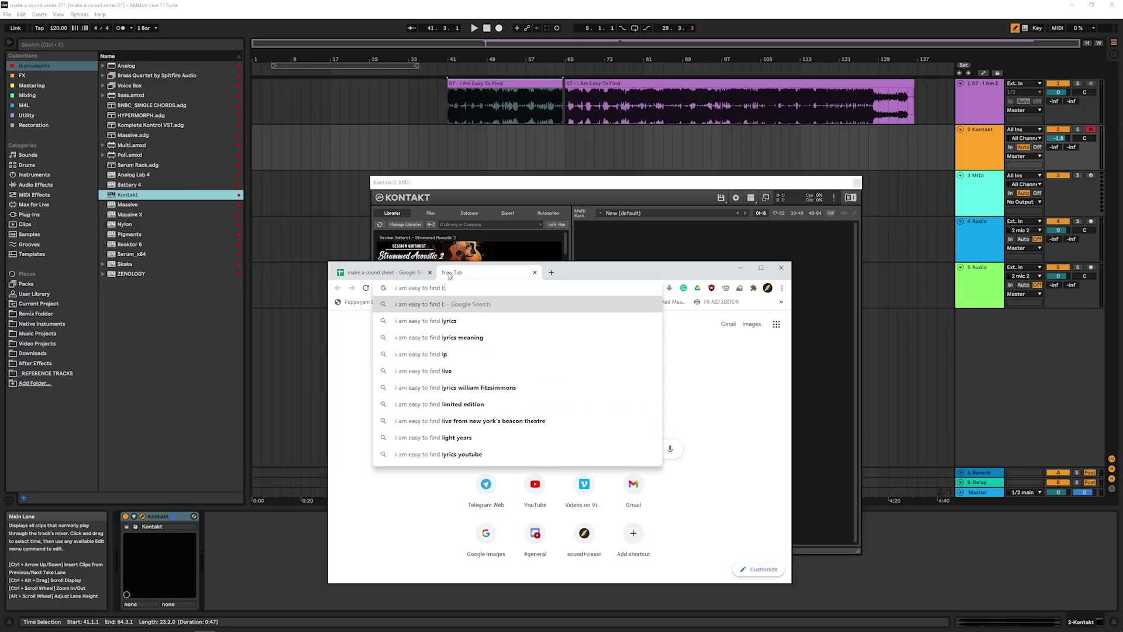
key("Return")
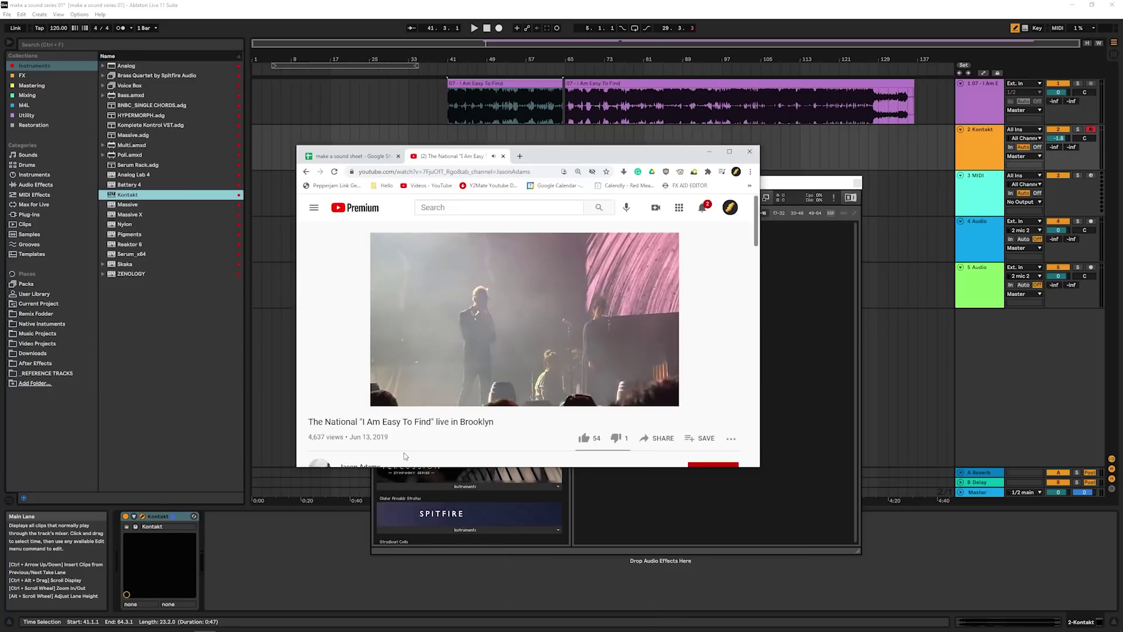
left_click(388, 398)
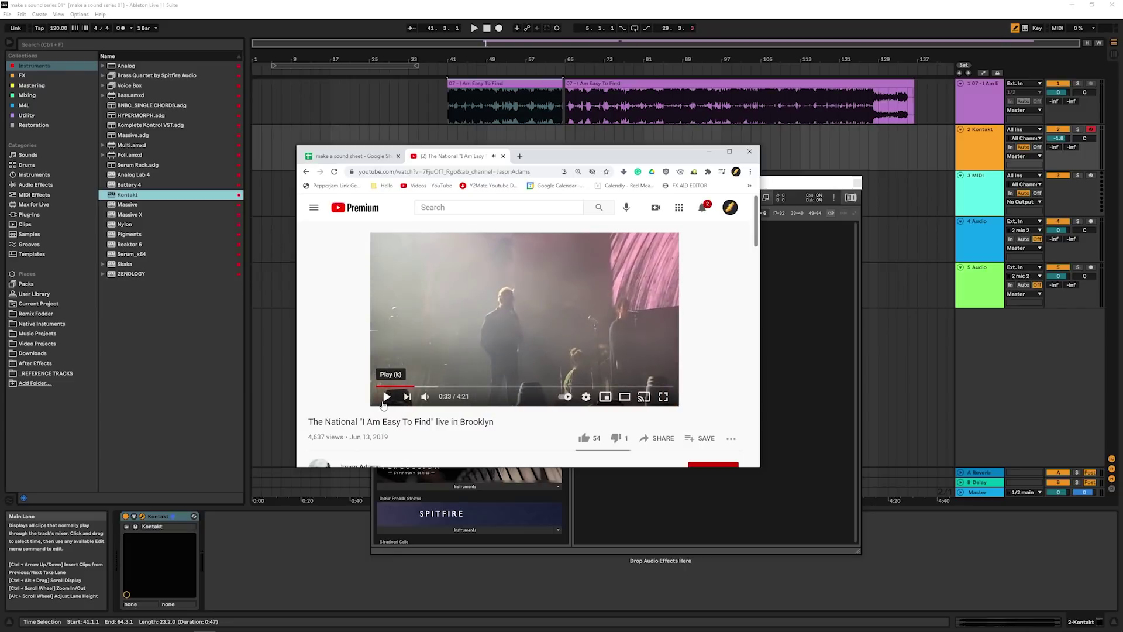
- Skim the live video from 0:51 through 2:36, then resume playing from about 1:24
left_click(434, 386)
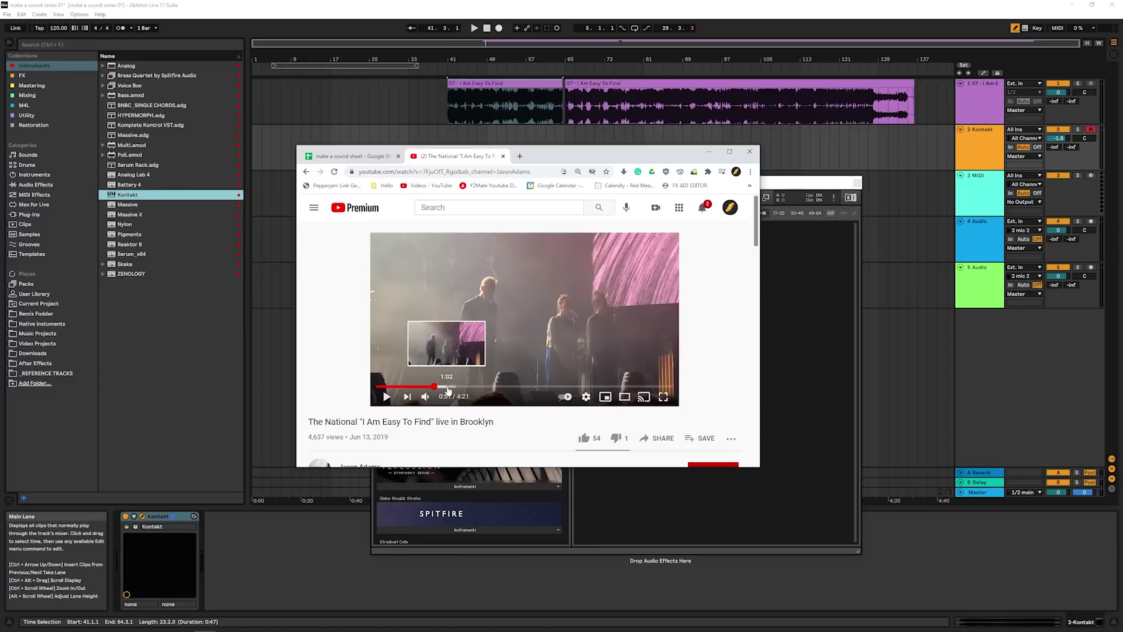
left_click(452, 386)
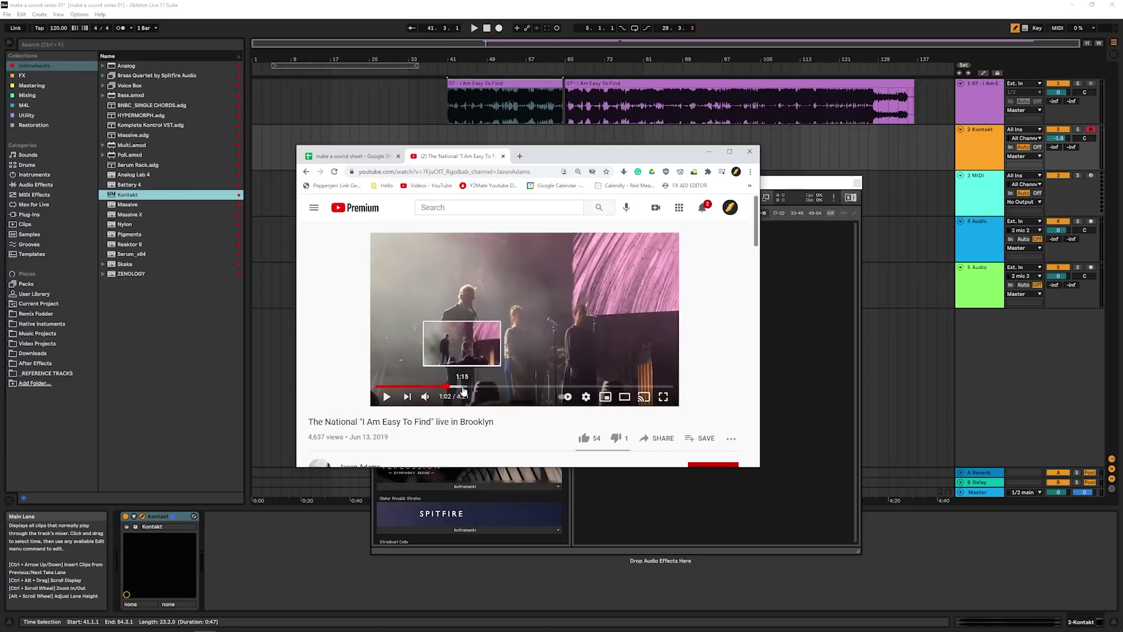
left_click(464, 387)
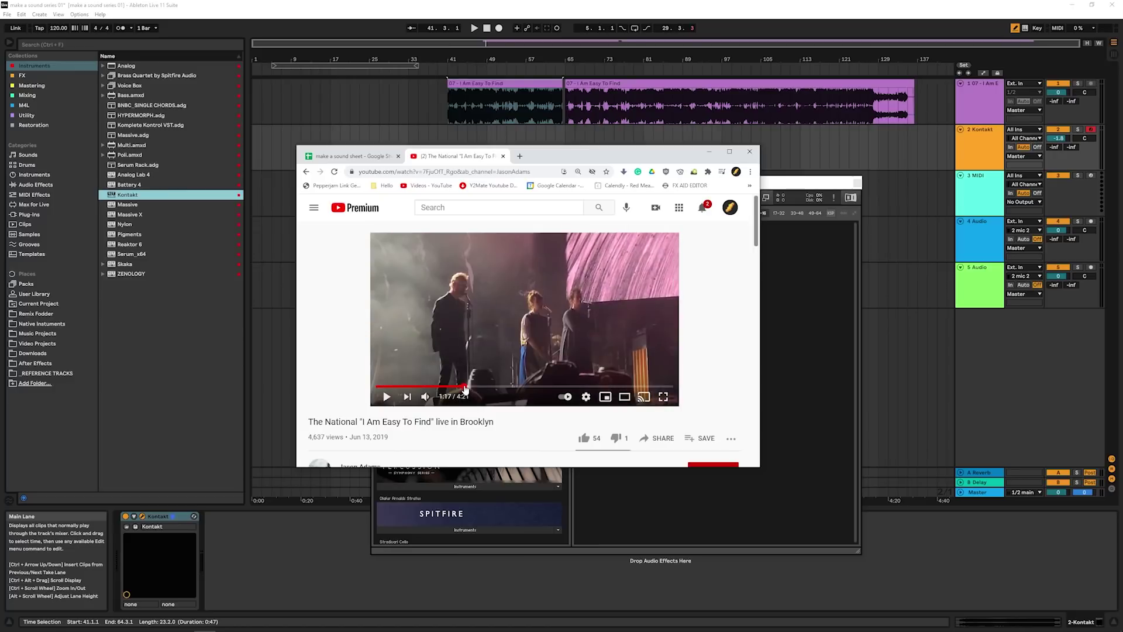
left_click(495, 387)
left_click(513, 388)
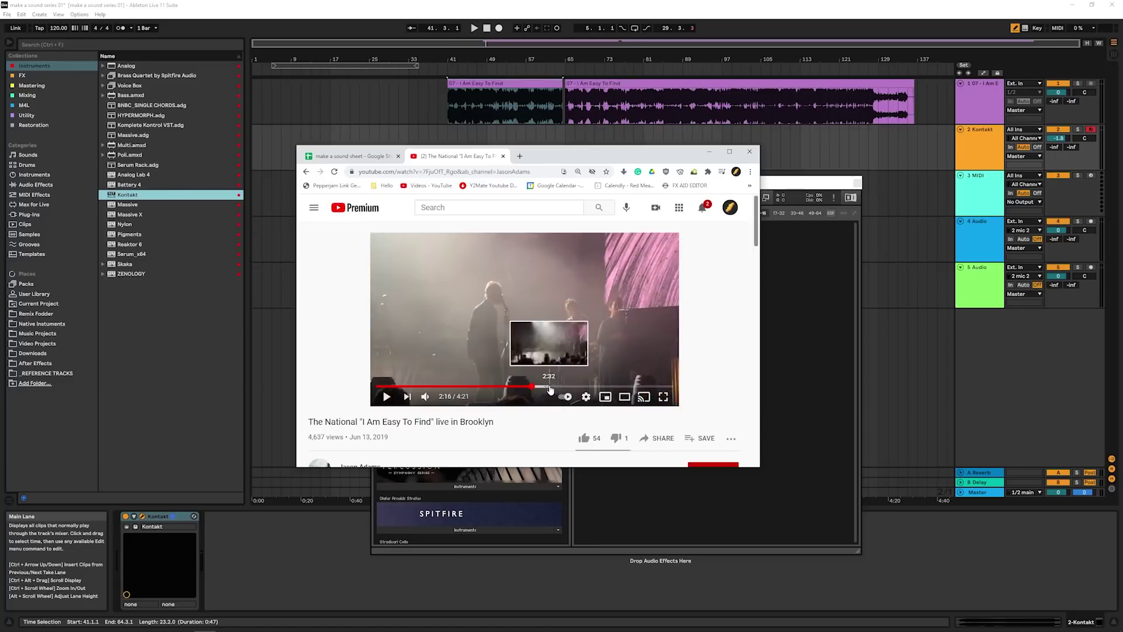
left_click(548, 387)
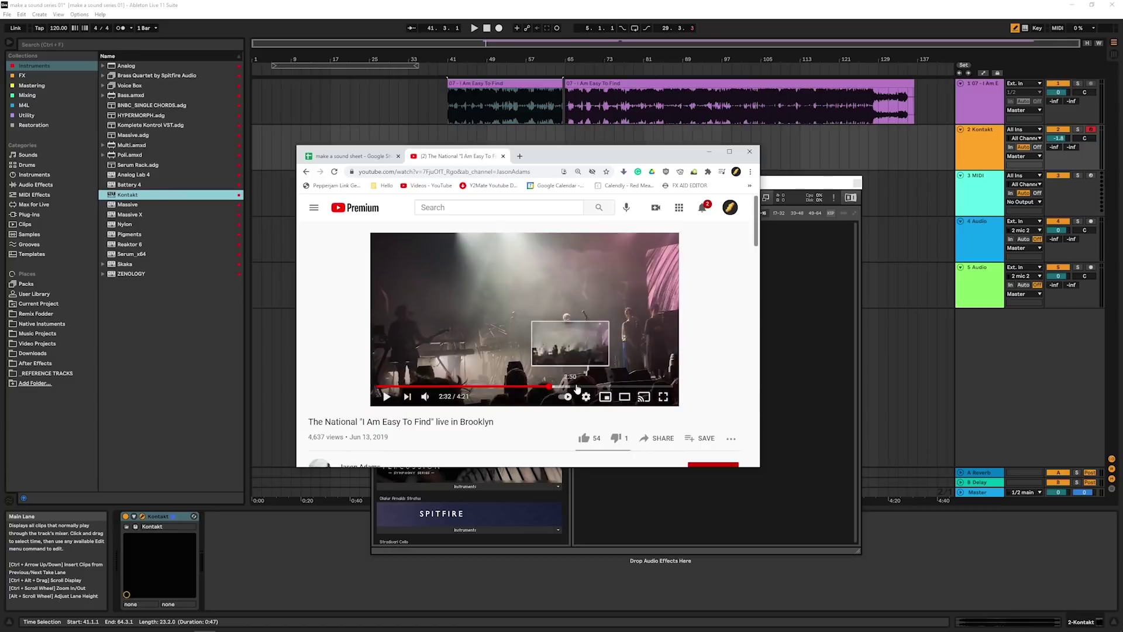
left_click(386, 397)
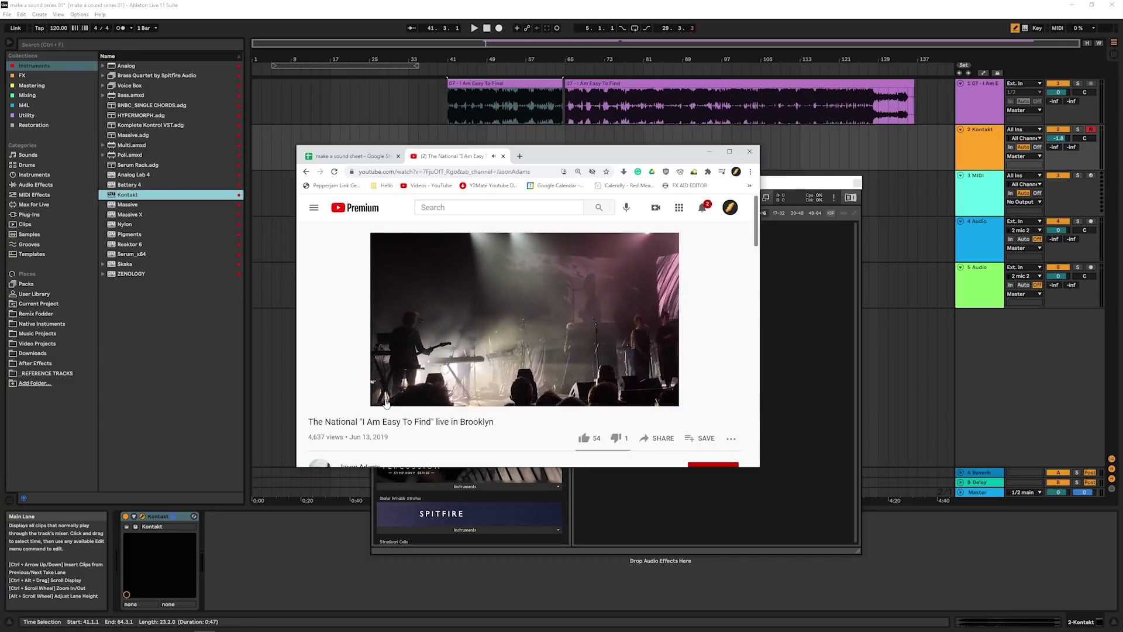
left_click(386, 397)
left_click(538, 387)
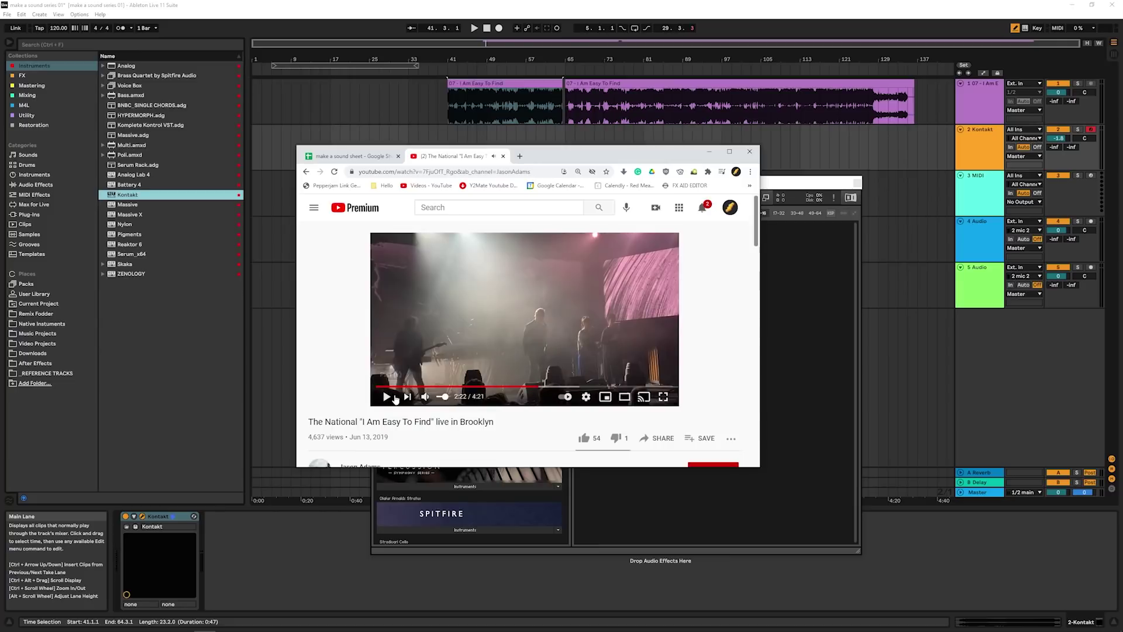
left_click(474, 387)
left_click(387, 396)
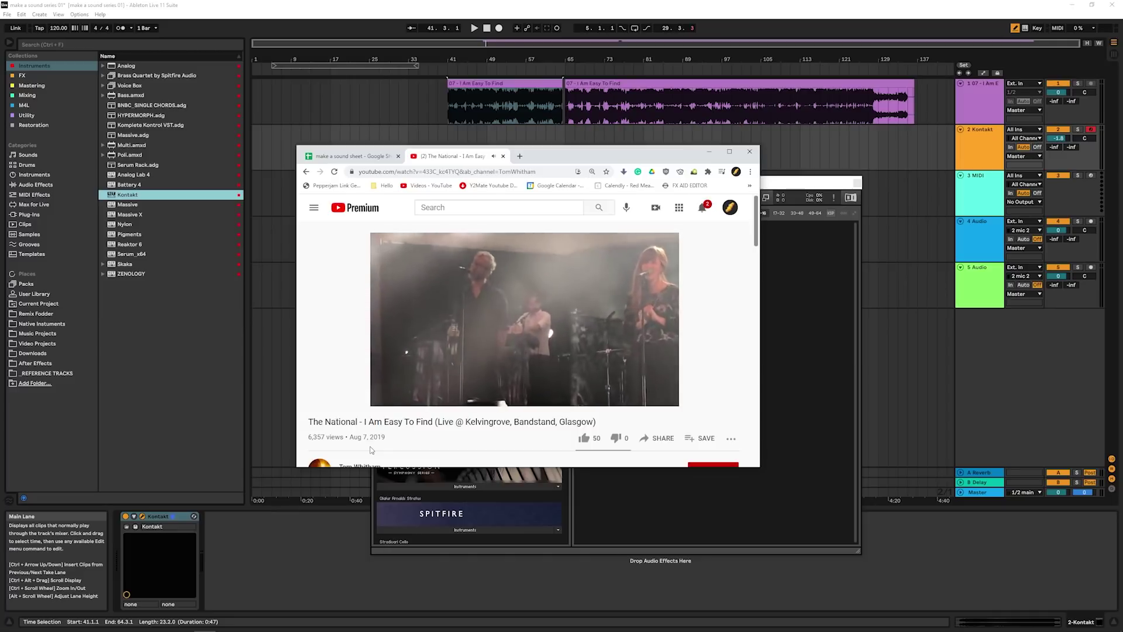
- Close the YouTube tab, return to Ableton and briefly audition the reference from bar 41
left_click(503, 156)
left_click(454, 120)
key("space")
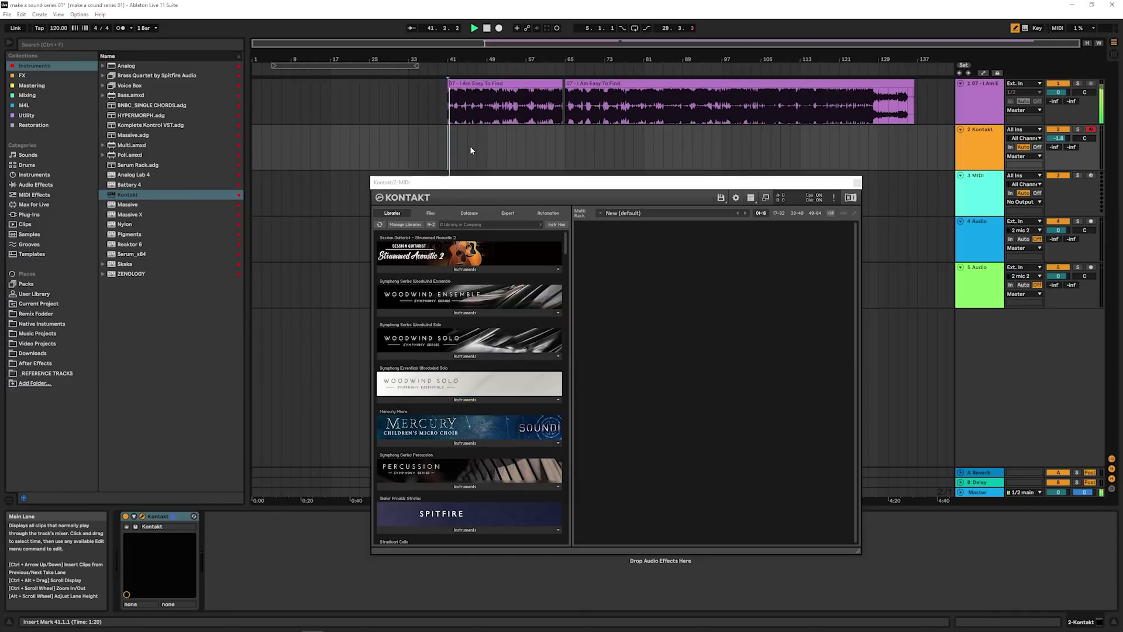
left_click_drag(481, 182, 484, 226)
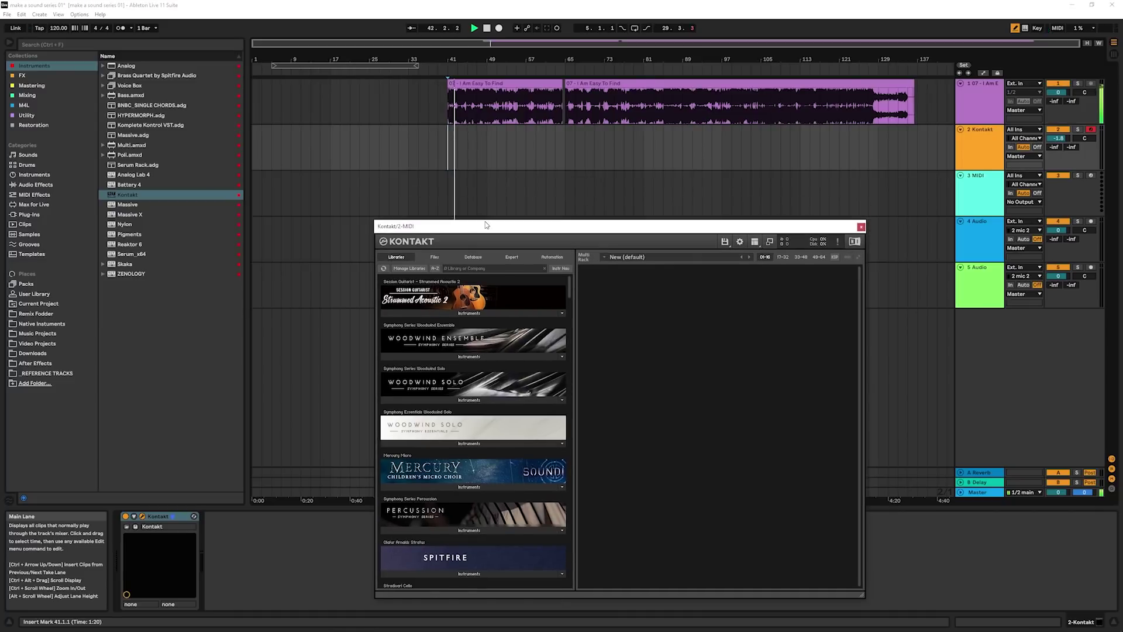
key("space")
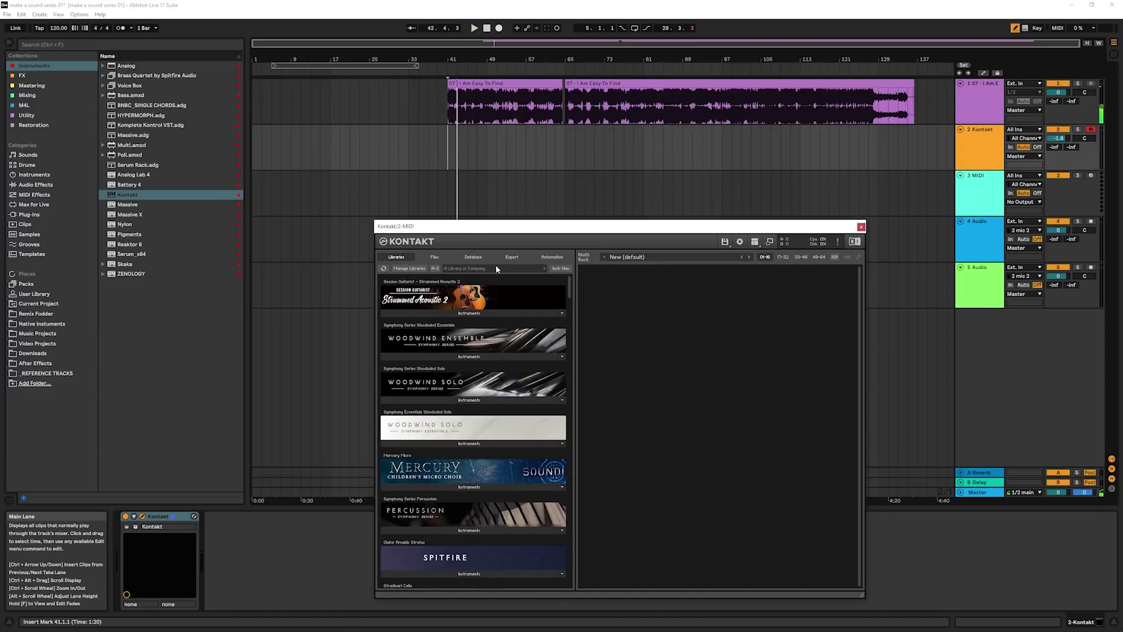
- Search Kontakt's libraries for 'cell' and load Stradivari Cello.nki into the rack
left_click(496, 266)
type("cell")
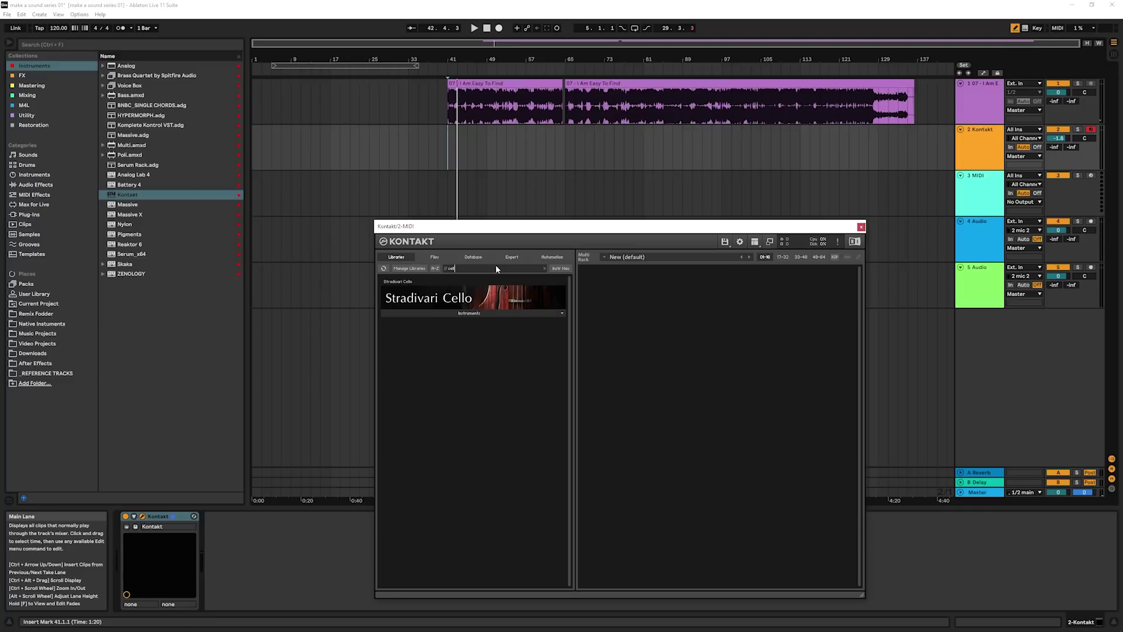
left_click(482, 313)
left_click_drag(426, 332, 676, 294)
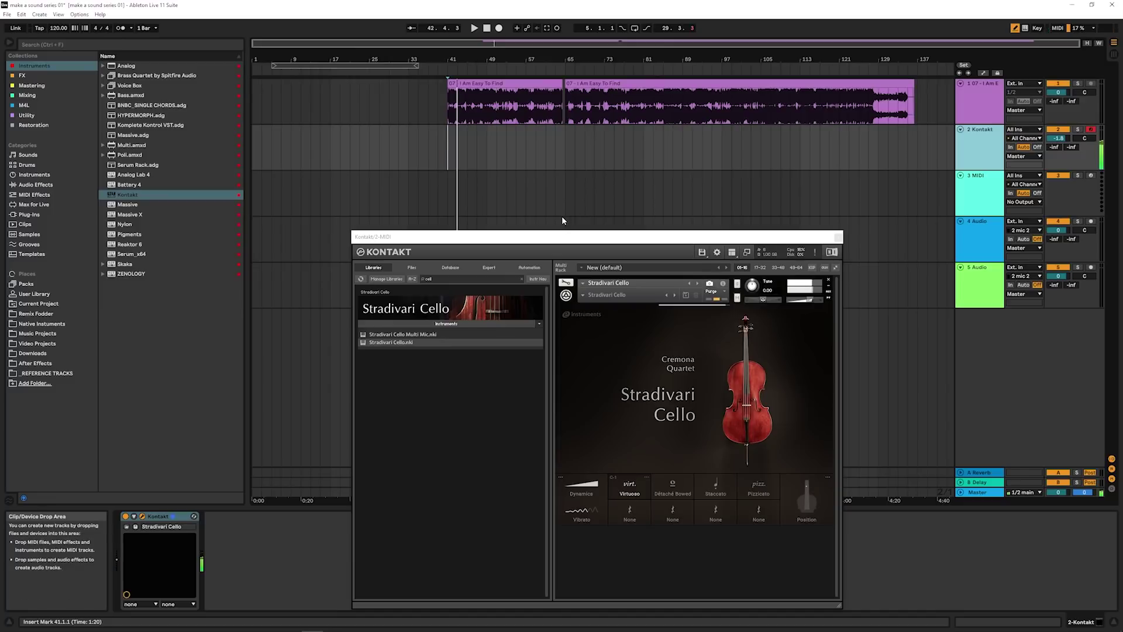
- Audition the reference clip, zoom in on the arrangement, and select bars 1–5 on the Kontakt track
left_click(484, 84)
key("space")
scroll(456, 111, "up", 5, "ctrl")
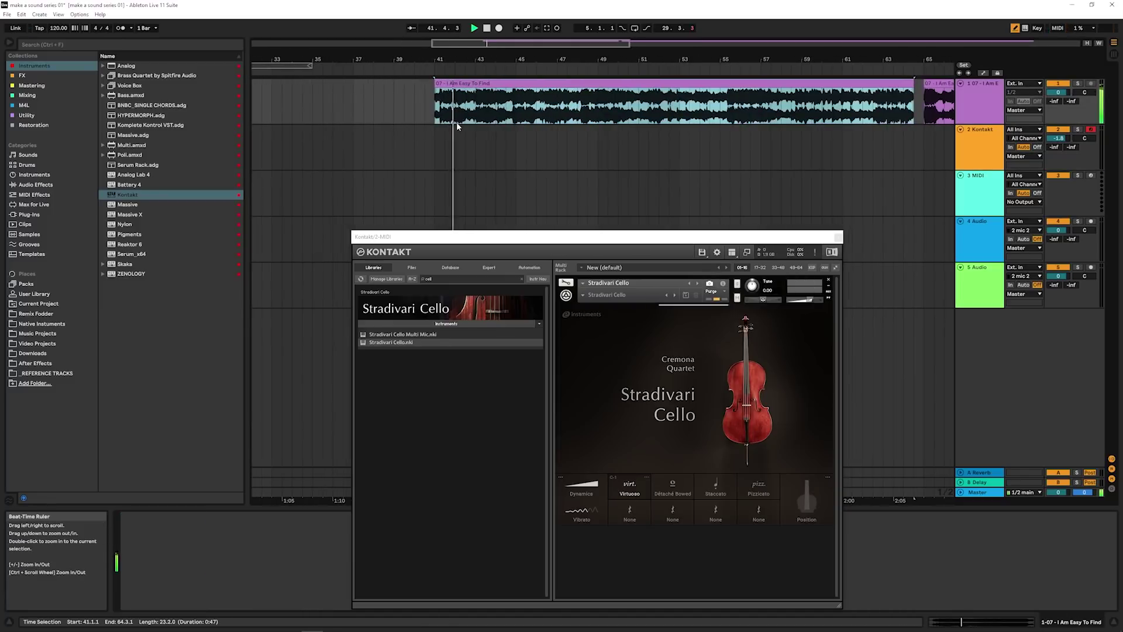
left_click_drag(455, 61, 465, 63)
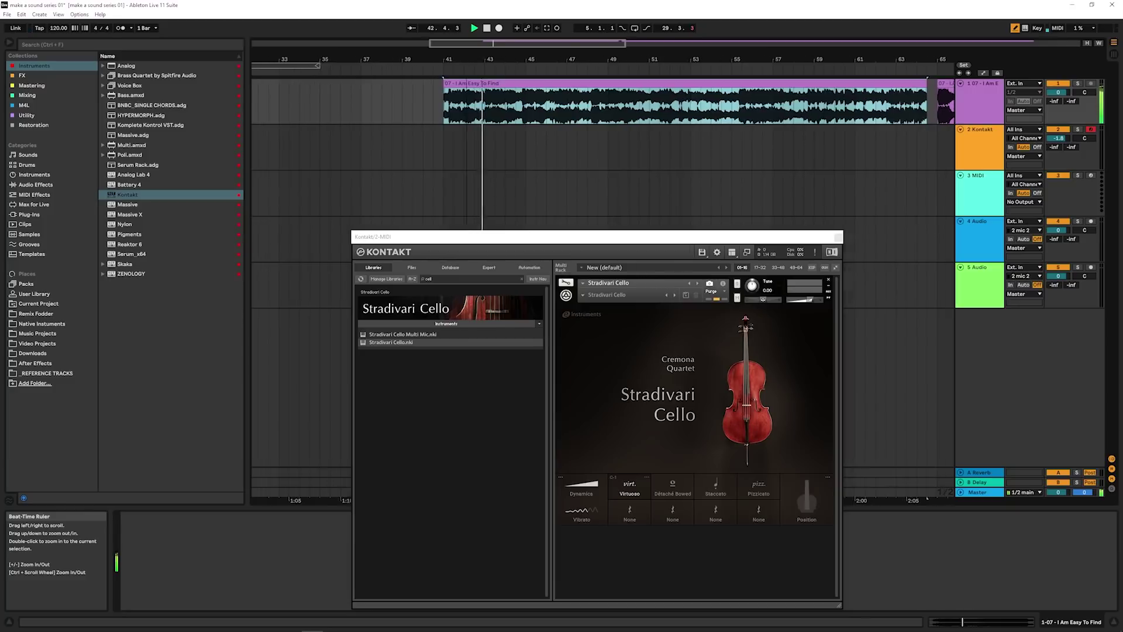
key("space")
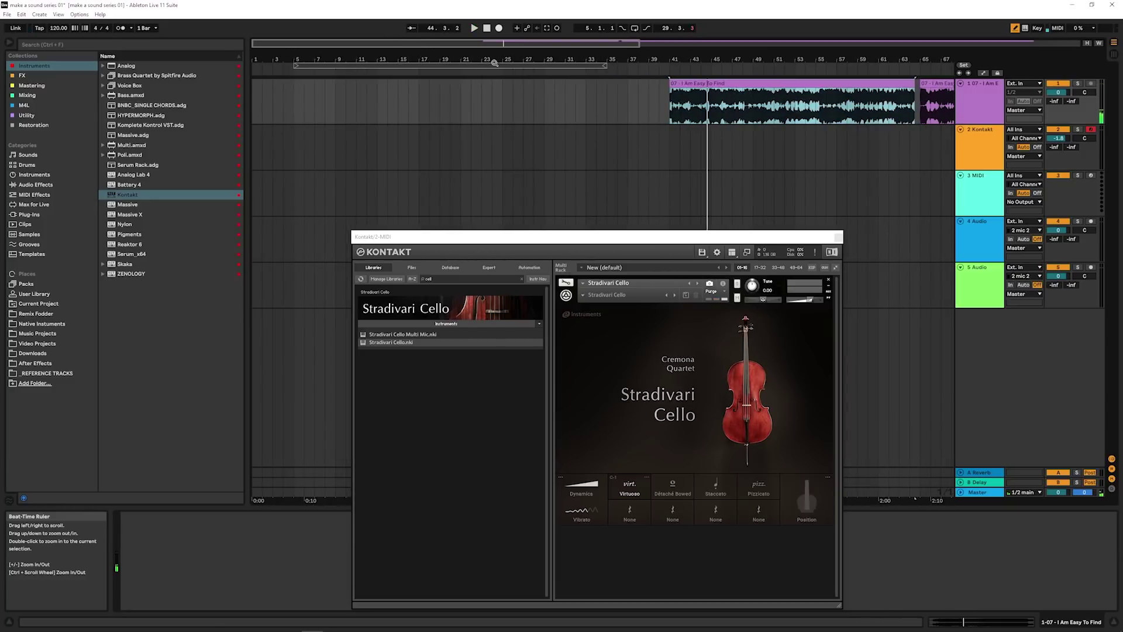
key("space")
left_click_drag(296, 141, 216, 142)
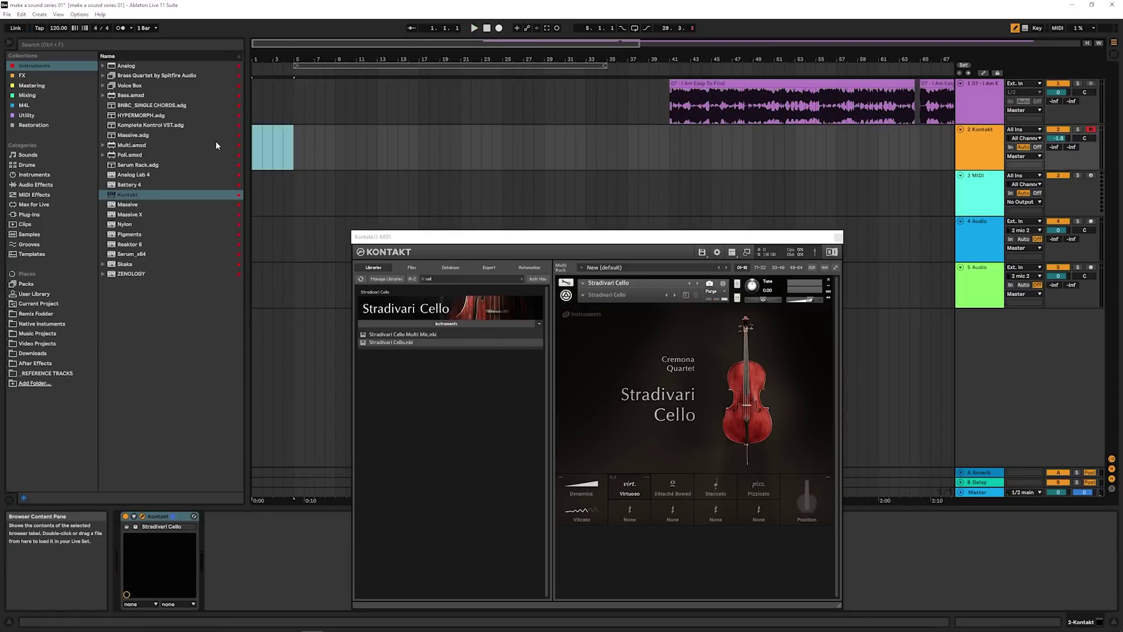
- Create a MIDI clip in bars 1–5 with a lengthened D#2 note quantized to 1.1.1 on a 1/16 grid
key("ctrl+shift+m")
left_click(356, 479)
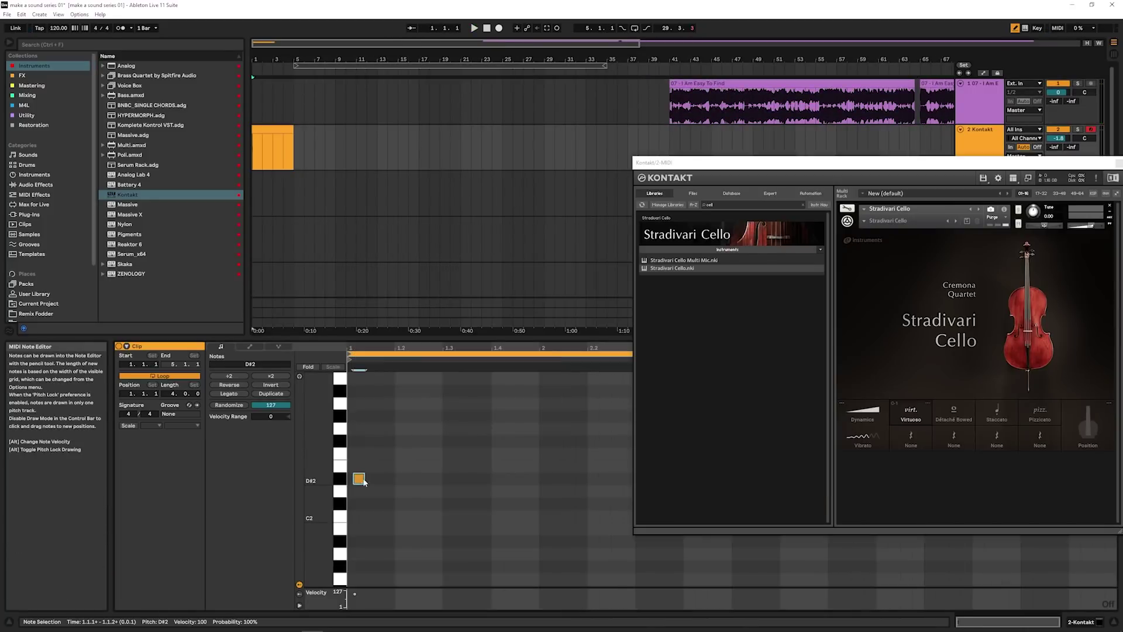
key("b")
right_click(407, 480)
left_click_drag(364, 480, 395, 480)
left_click(436, 564)
key("ctrl+u")
- Build an alternating D#2–B1 pattern by duplicating note pairs into bar 2
key("ctrl+d")
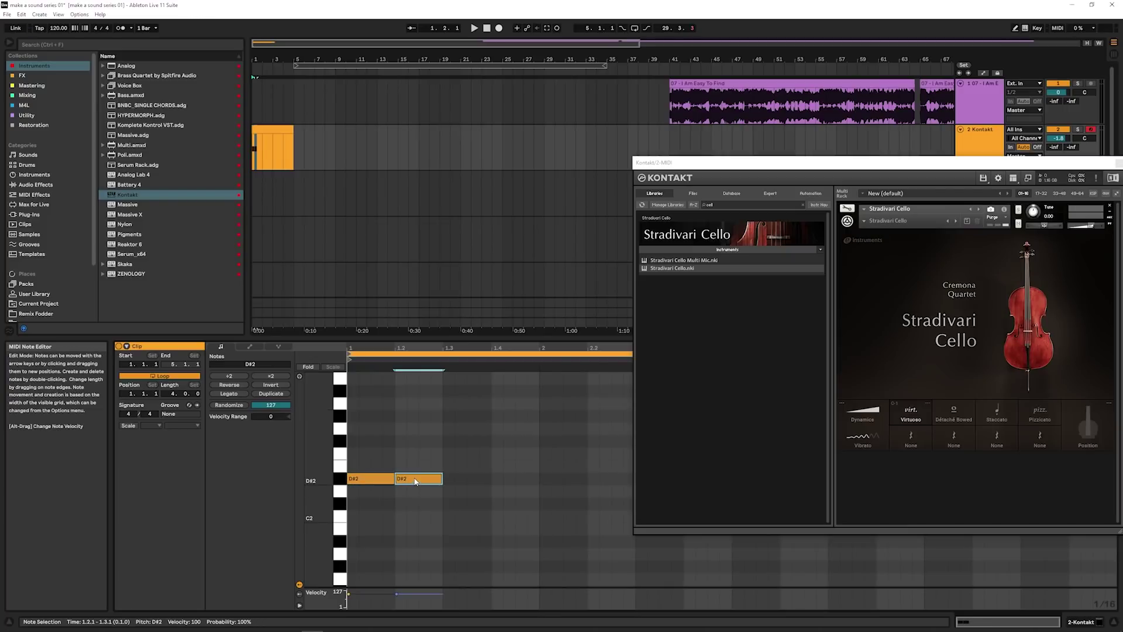
key("Down")
key("Down")
key("Down")
key("Down")
key("ctrl+a")
key("ctrl+d")
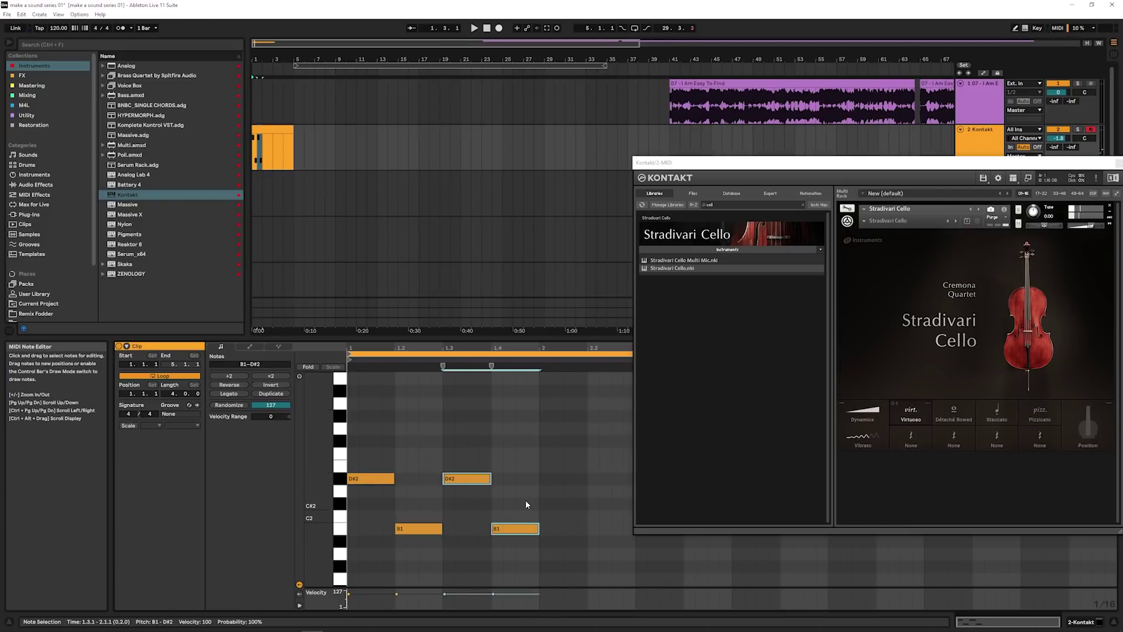
left_click(527, 500)
left_click_drag(484, 457, 522, 525)
key("ctrl+d")
- Audition the pattern and lower the tempo from 120 to 80 BPM
left_click_drag(673, 163, 820, 133)
key("space")
left_click(609, 457)
key("space")
left_click_drag(63, 27, 88, 49)
key("space")
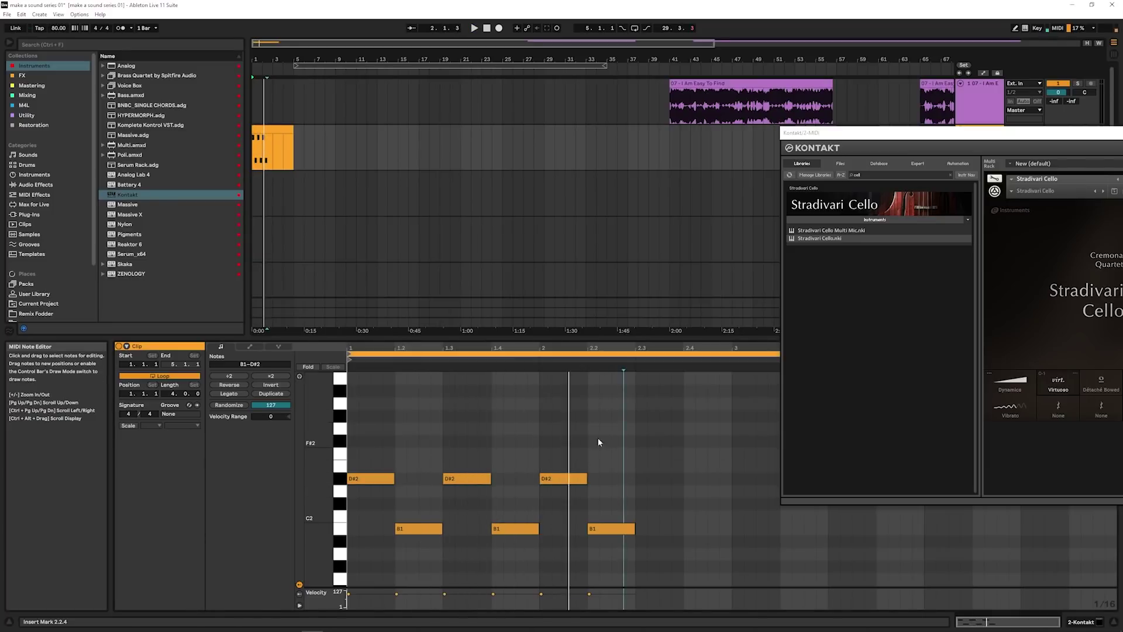
key("space")
- Raise the D#2 note in bar 2 a semitone to E2 and play the pattern
left_click(570, 480)
left_click_drag(569, 479, 570, 467)
key("space")
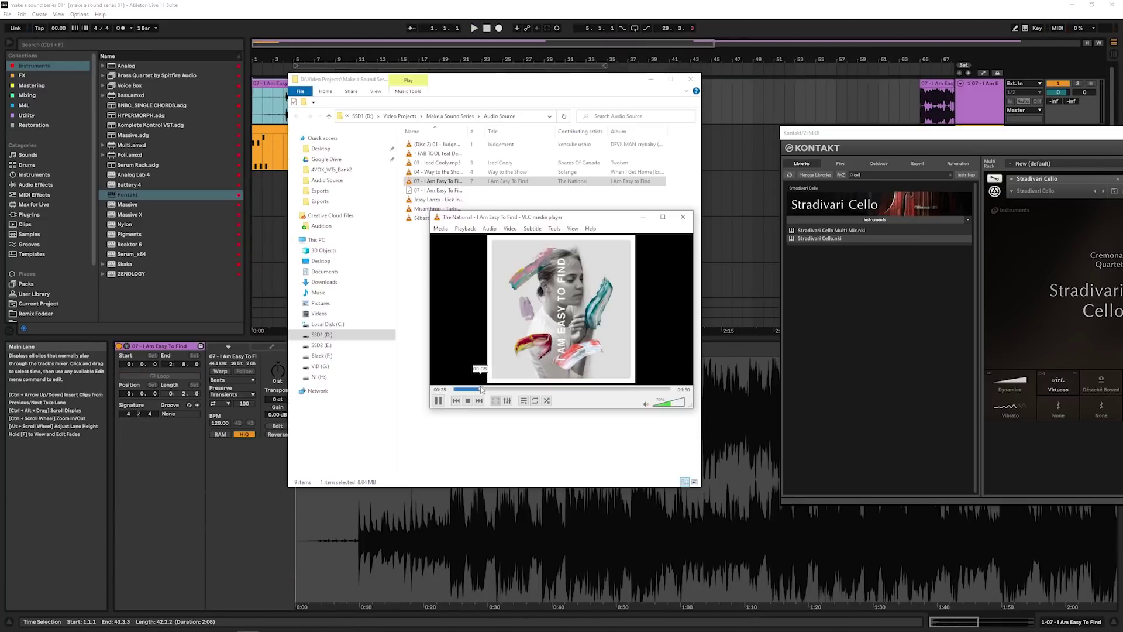
- Skip the reference song to 01:21 and add a B1 note at beat 2.4 of the cello clip
left_click_drag(506, 390, 519, 391)
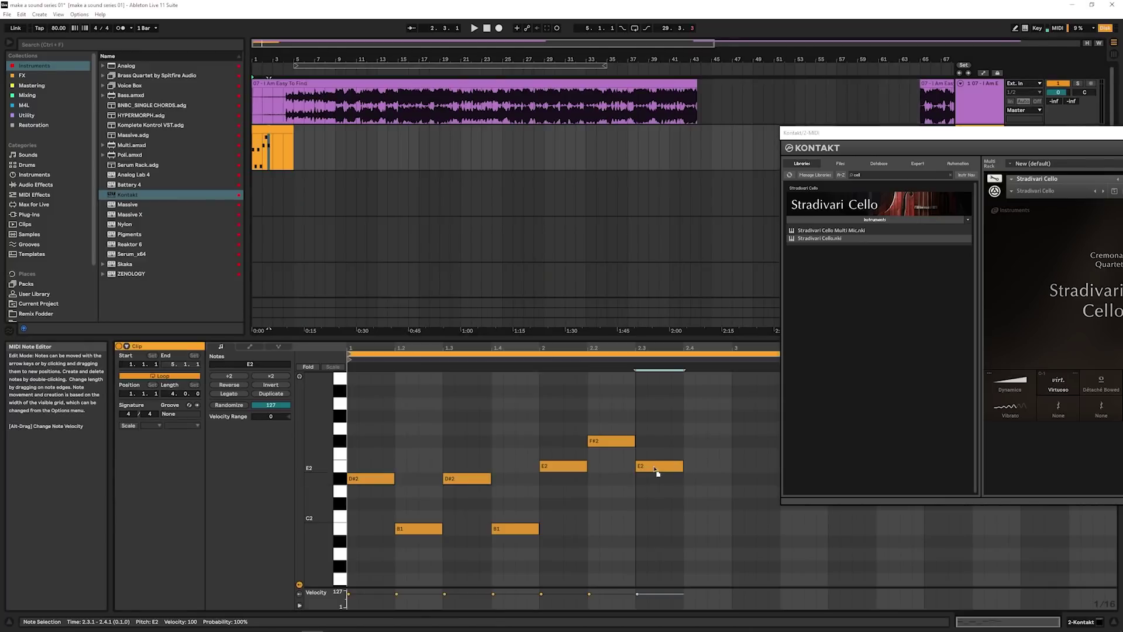
double_click(708, 467)
left_click_drag(707, 466, 715, 531)
left_click_drag(890, 135, 641, 567)
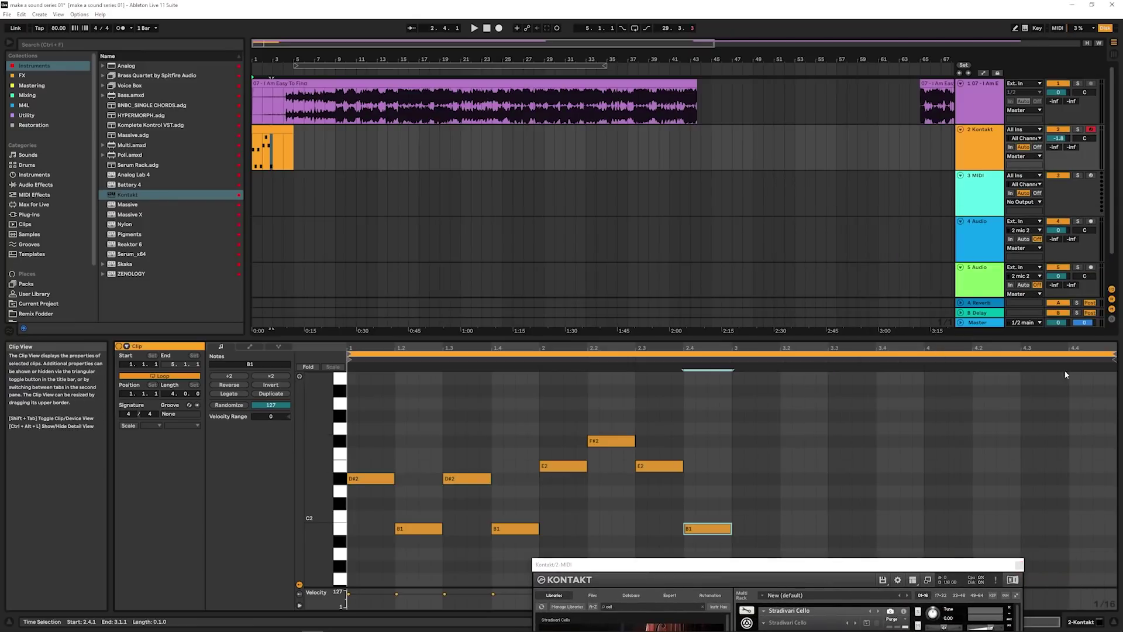
- Shorten the cello clip's loop to end at bar 3, removing a stray G#2 note
left_click(1112, 354)
left_click_drag(1112, 354, 733, 354)
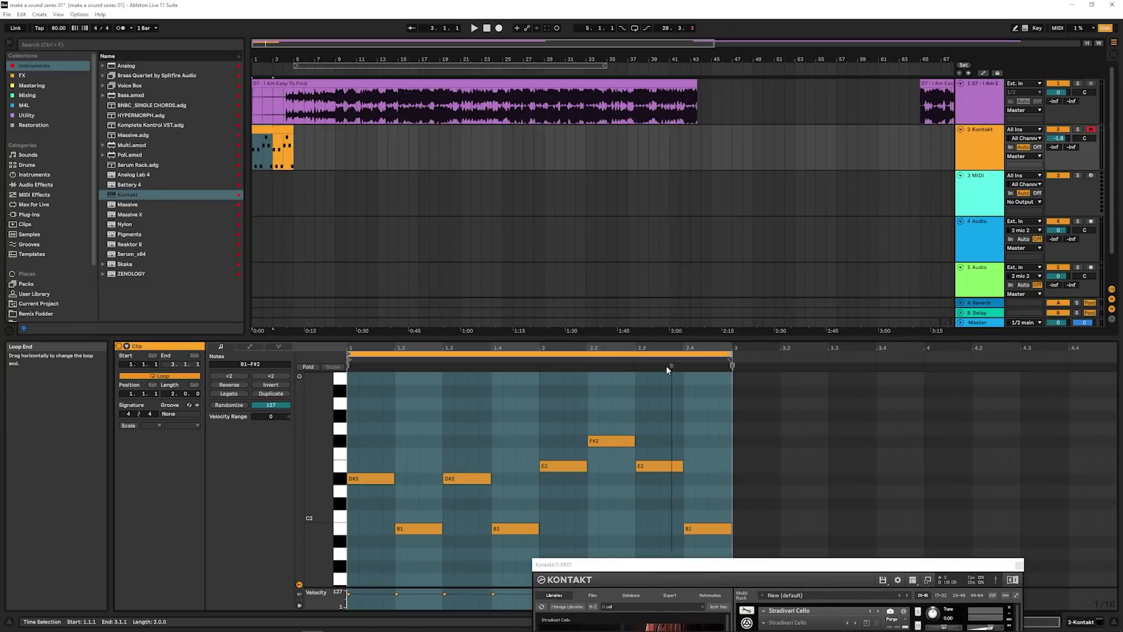
left_click_drag(757, 565, 667, 196)
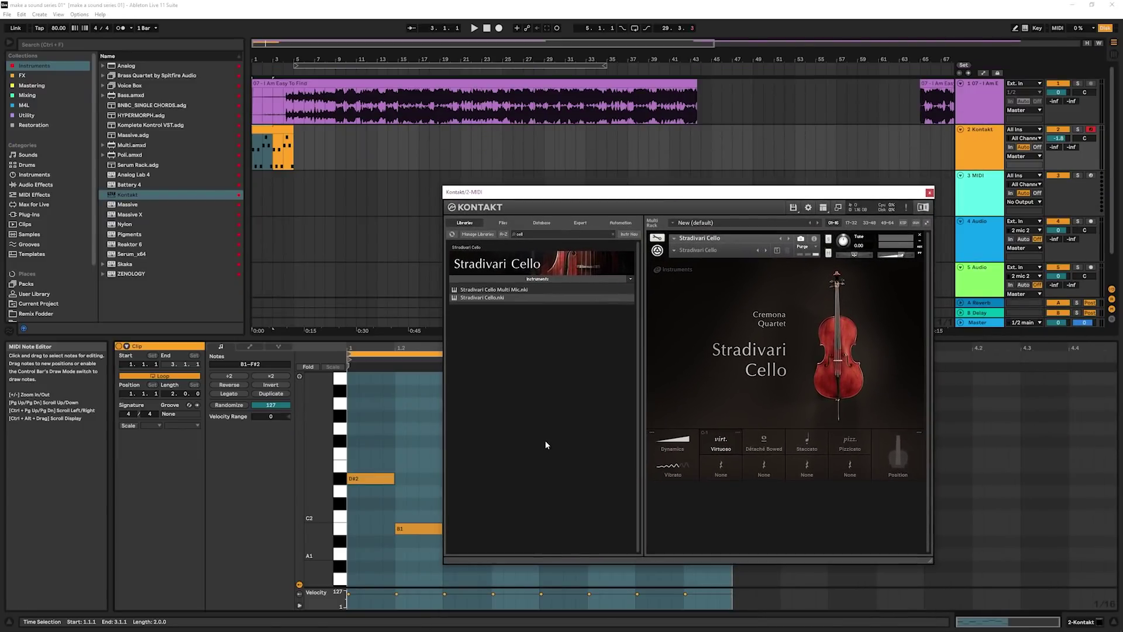
double_click(353, 415)
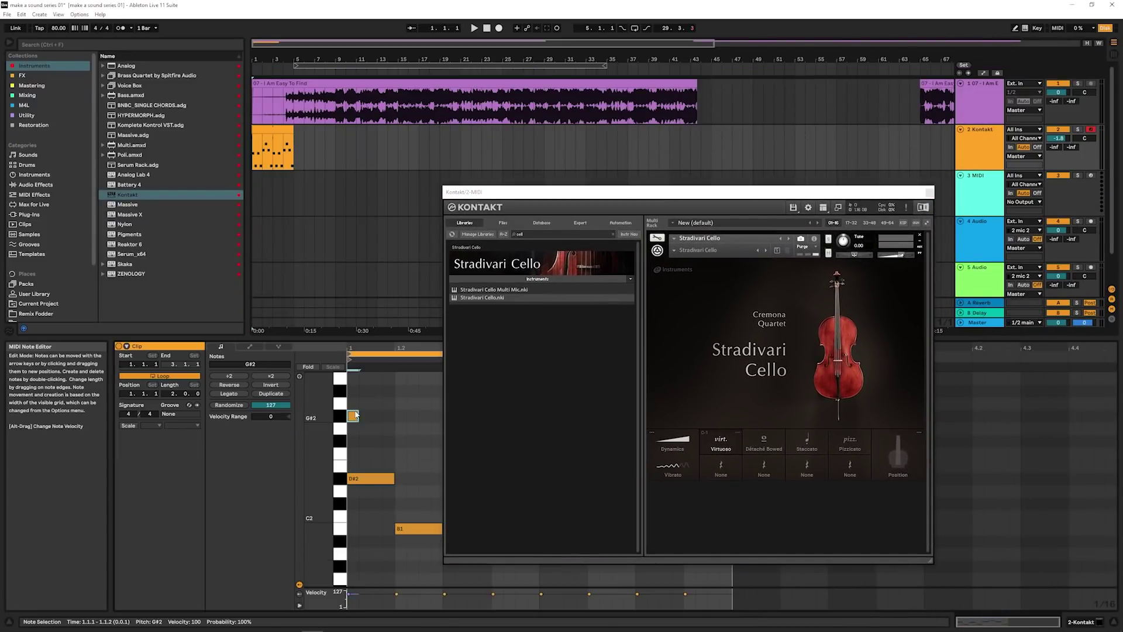
double_click(353, 415)
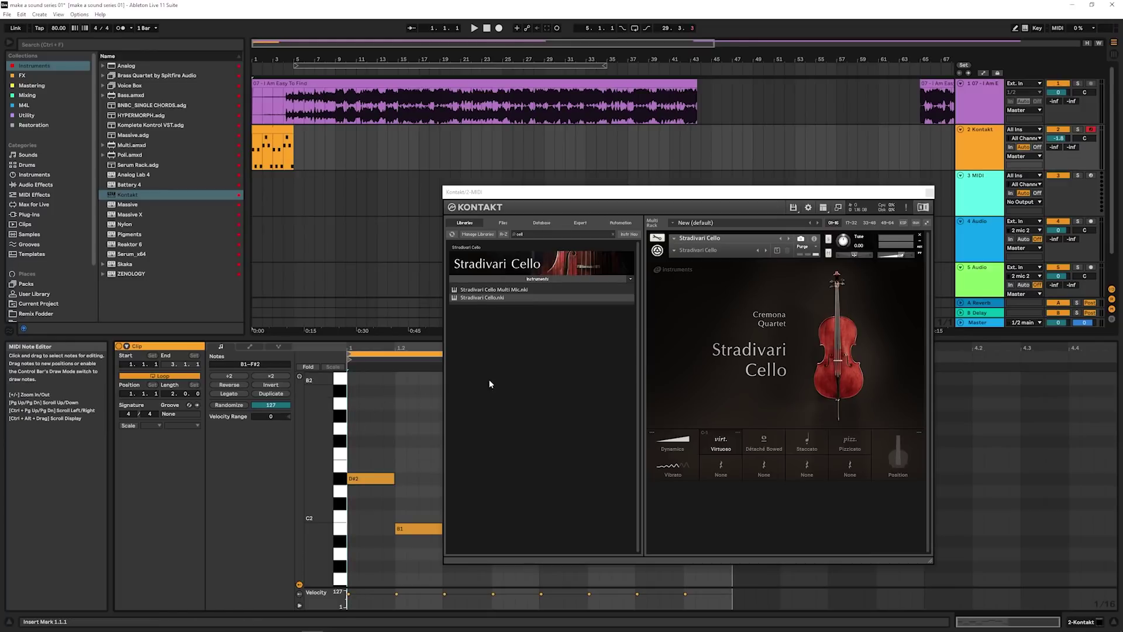
- Loop playback around the cello clip in the arrangement and play it
left_click(273, 129)
key("ctrl+l")
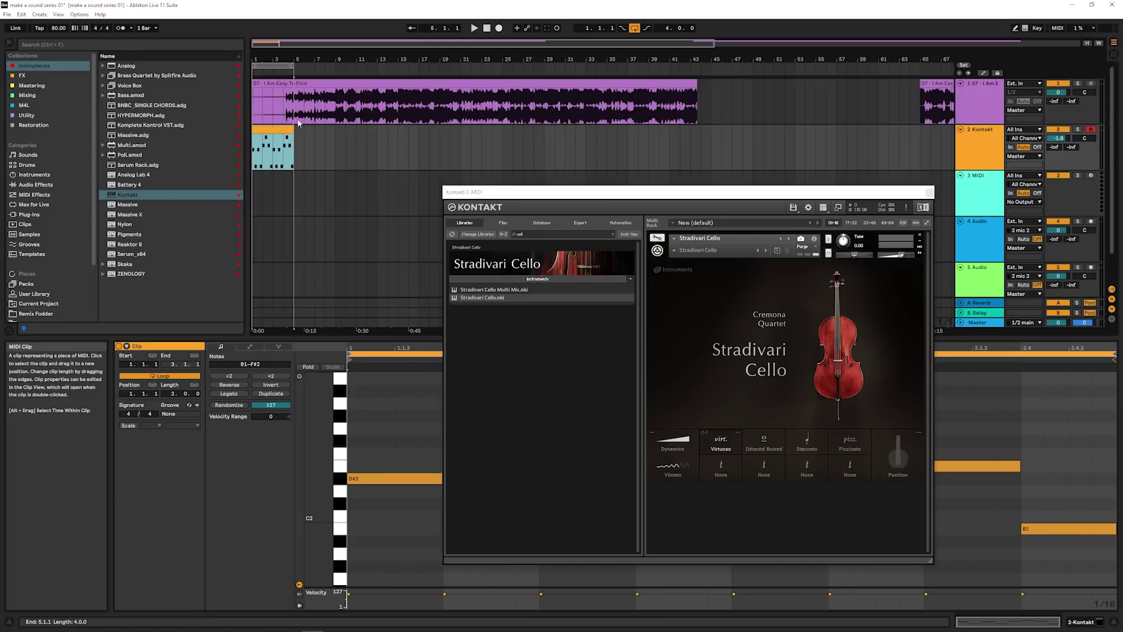
key("space")
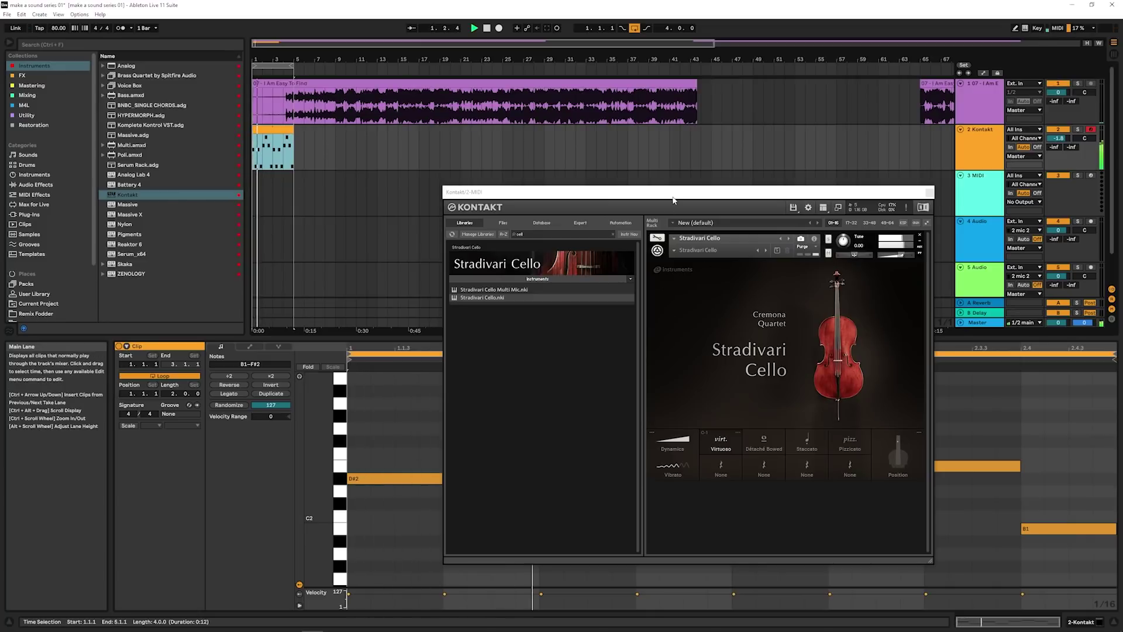
left_click_drag(668, 192, 585, 260)
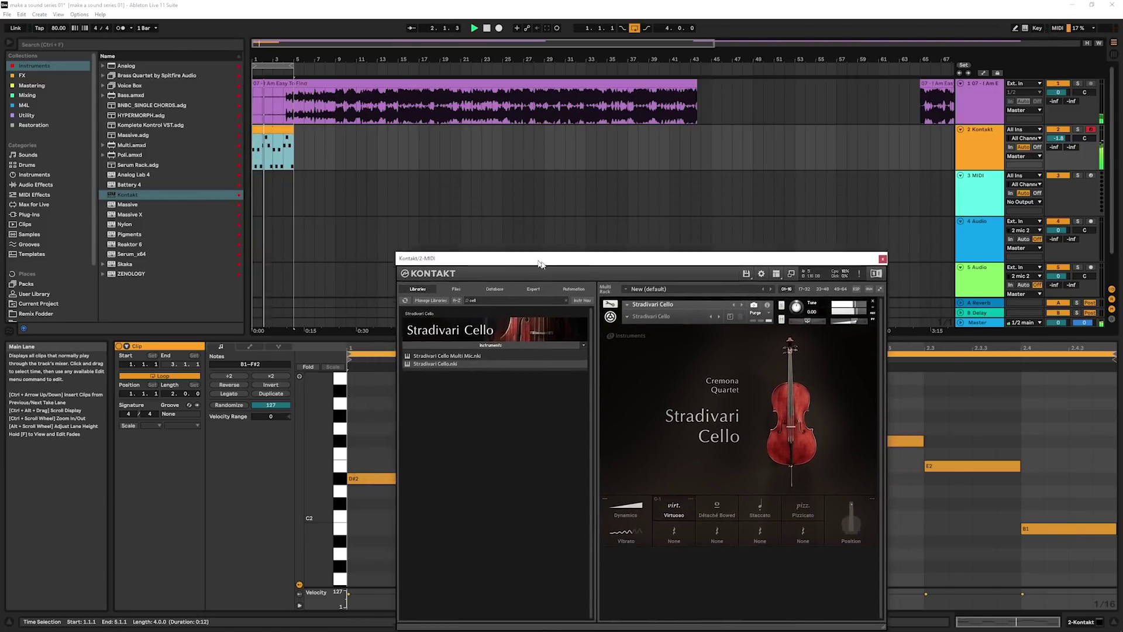
left_click_drag(539, 263, 411, 114)
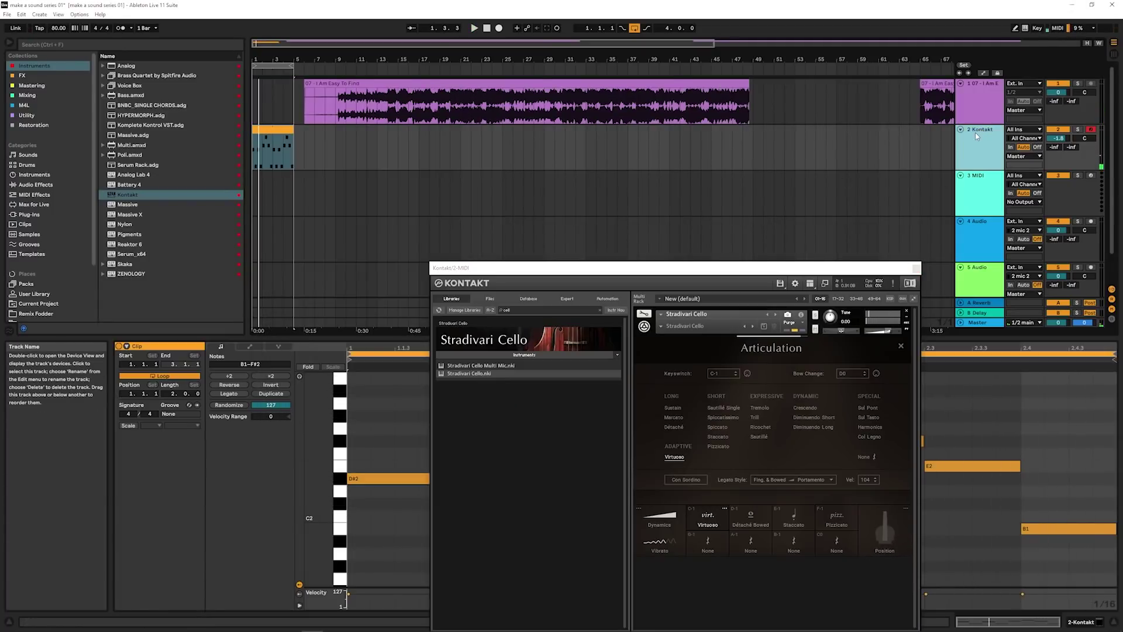
- Insert a new MIDI track and audition the reference song from bar 16
key("ctrl+shift+t")
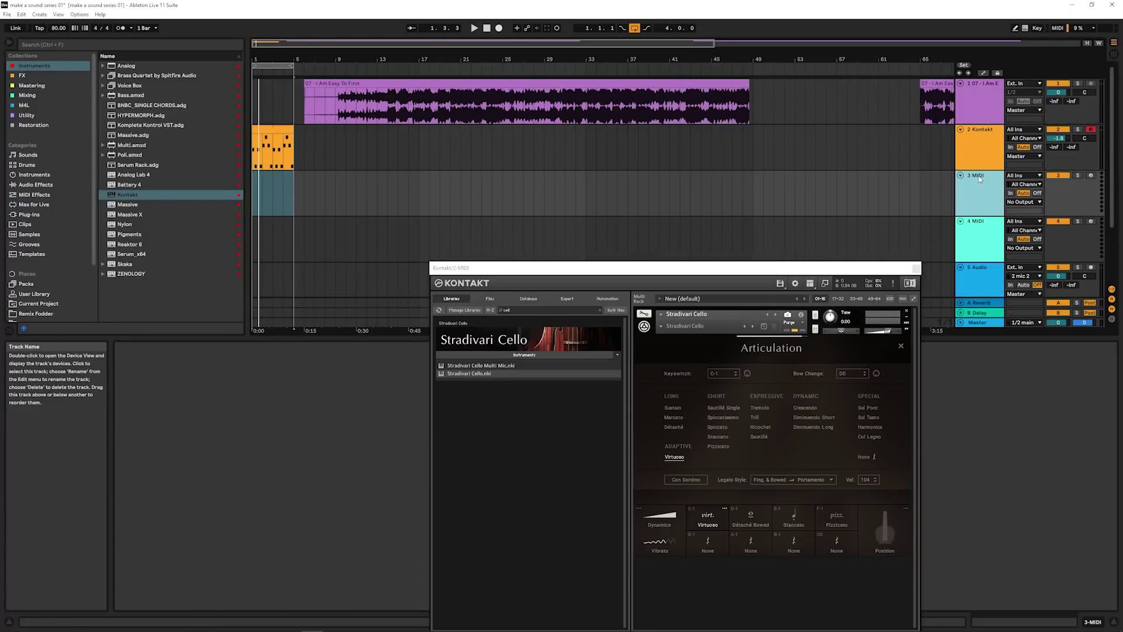
left_click(428, 108)
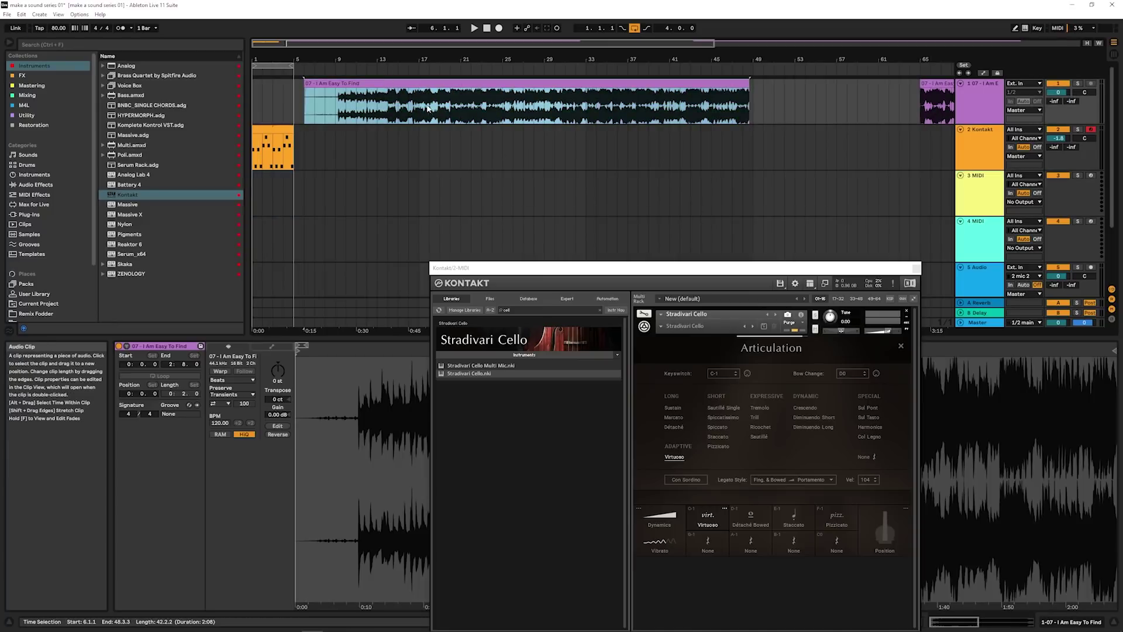
left_click(406, 110)
left_click_drag(529, 269, 509, 320)
key("space")
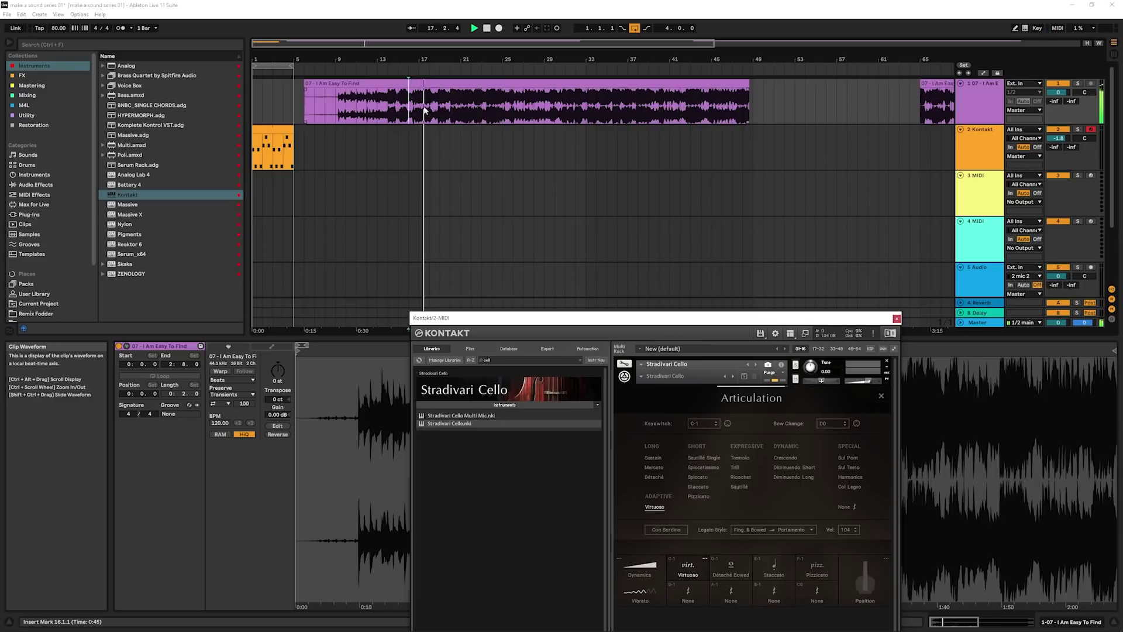
left_click(282, 129)
key("space")
- Add a second MIDI track below the Kontakt track and browse the effects, instruments and mastering collections
left_click(990, 139)
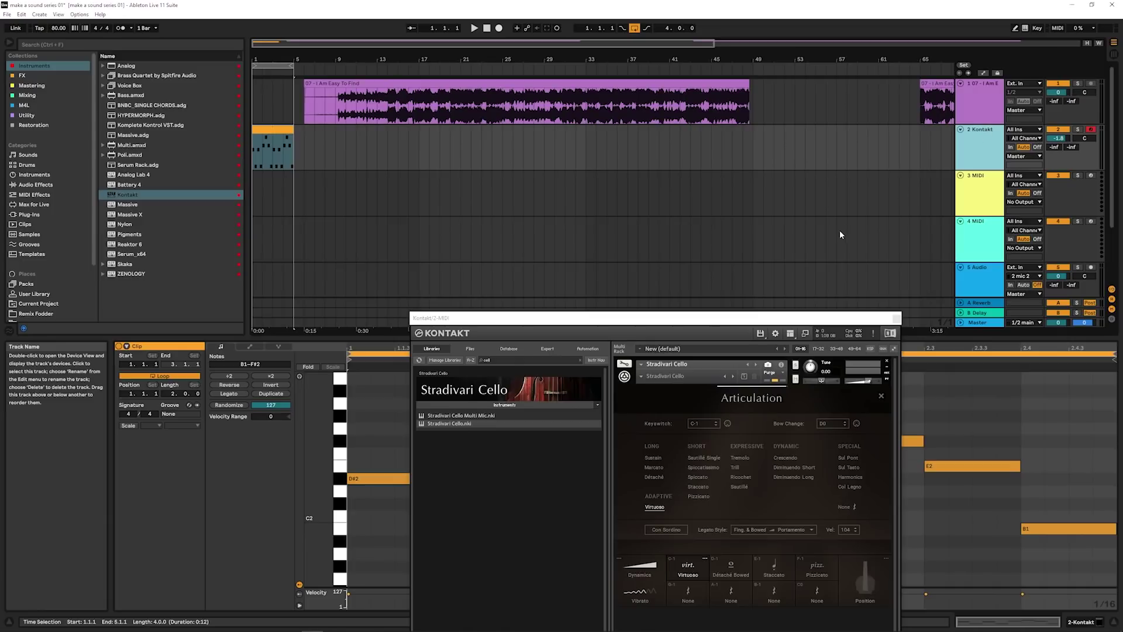
key("ctrl+shift+t")
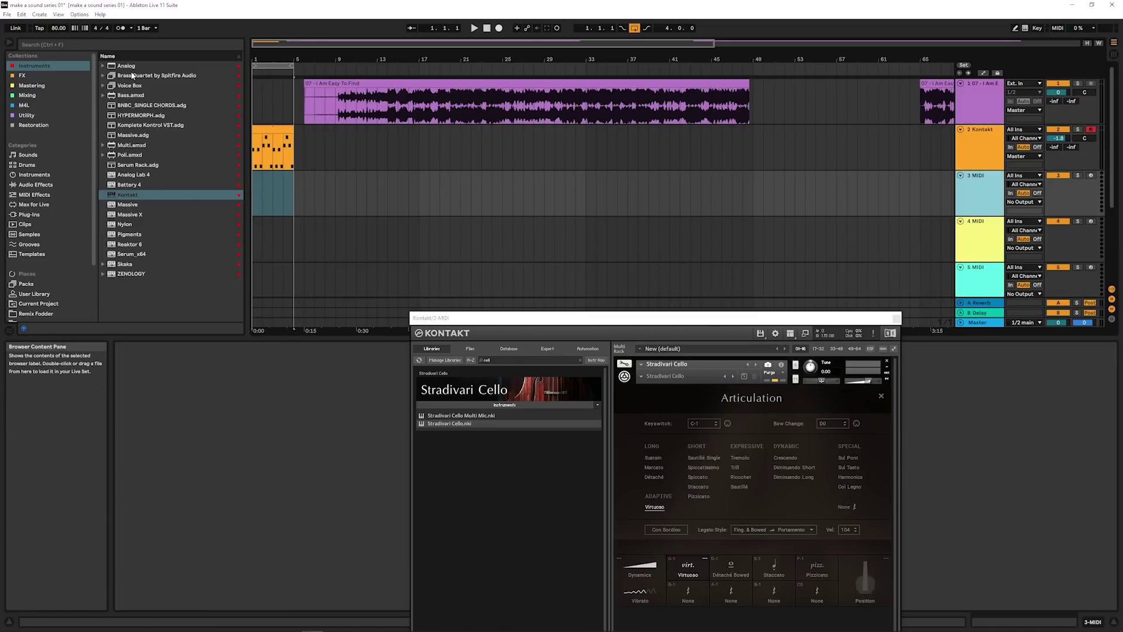
left_click(52, 77)
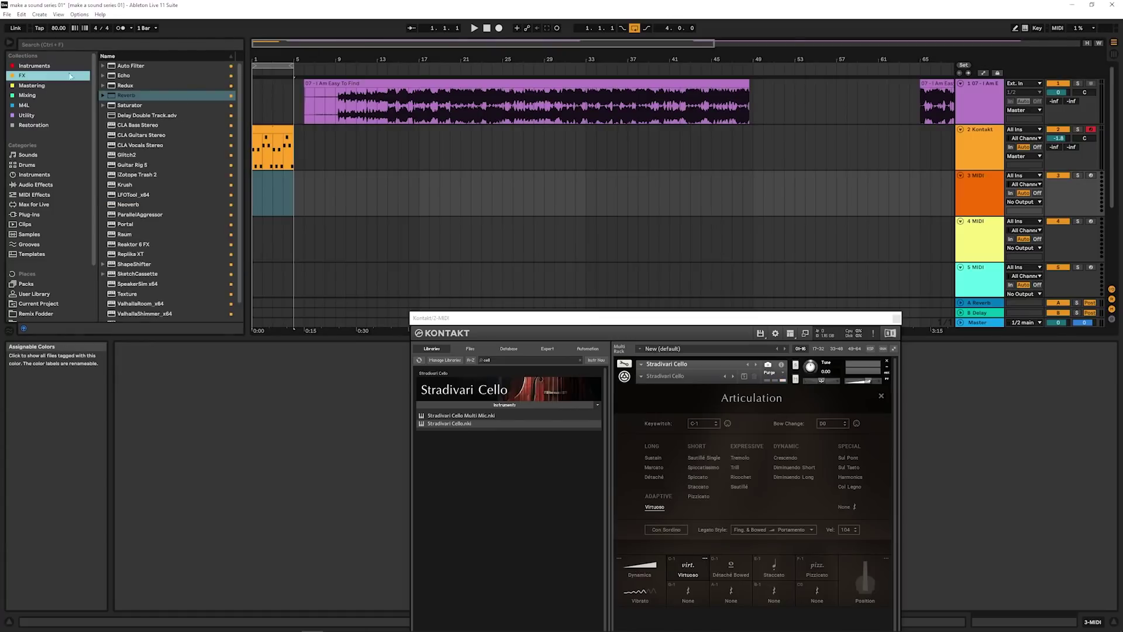
key("Up")
key("Down")
key("Down")
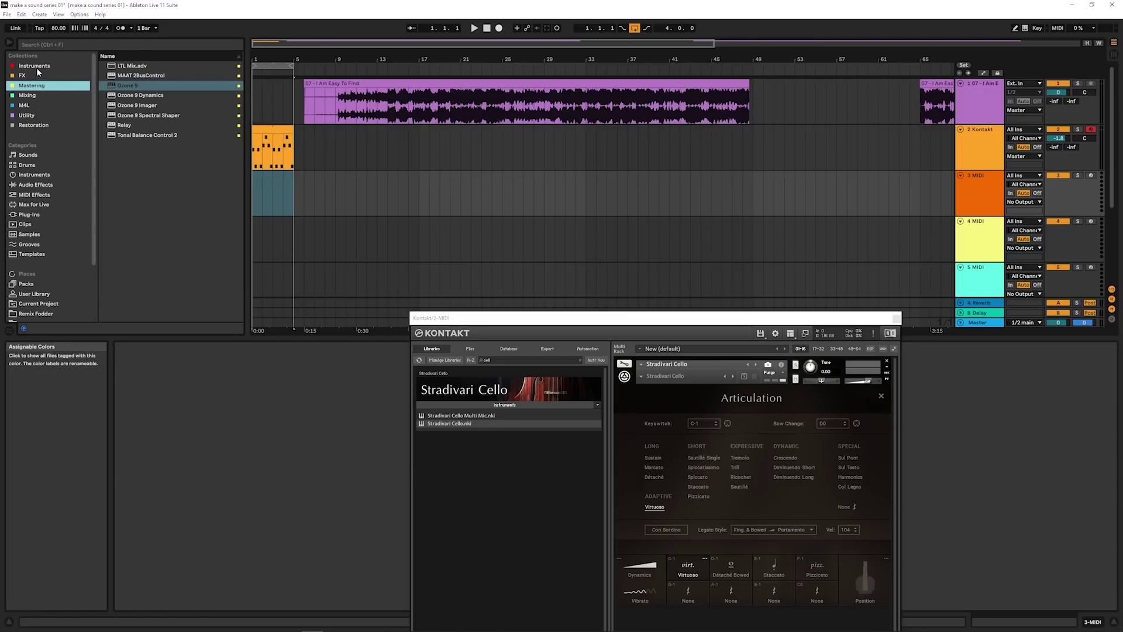
- Bring up Komplete Kontrol with Mellotron Flutes on track 3 and arrange it beside the Kontakt window
left_click(37, 67)
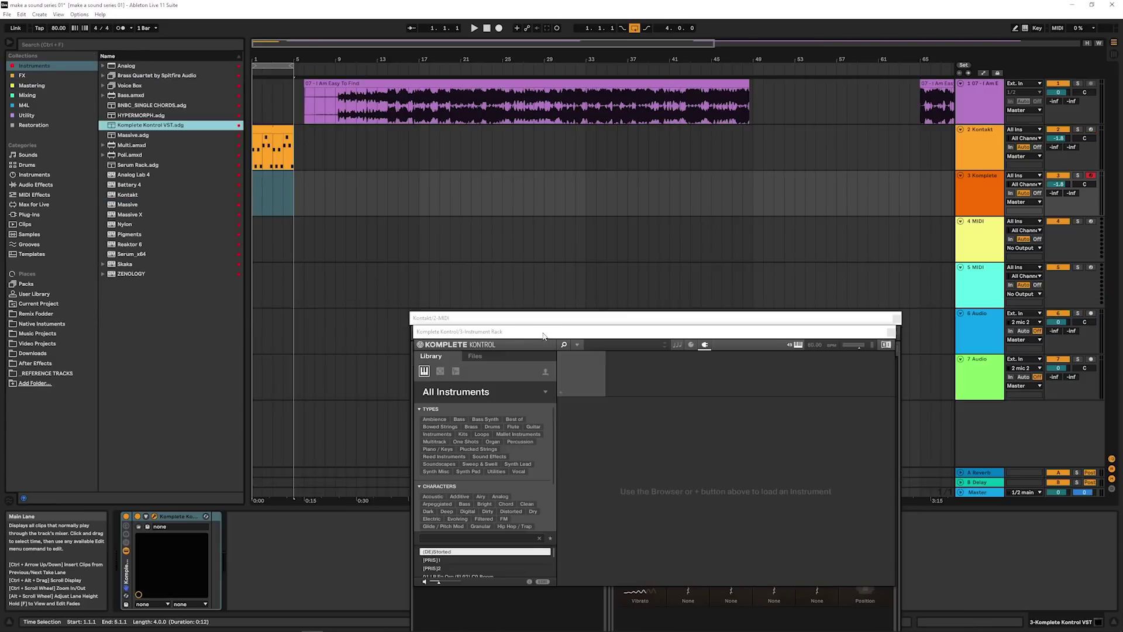
left_click_drag(544, 330, 427, 98)
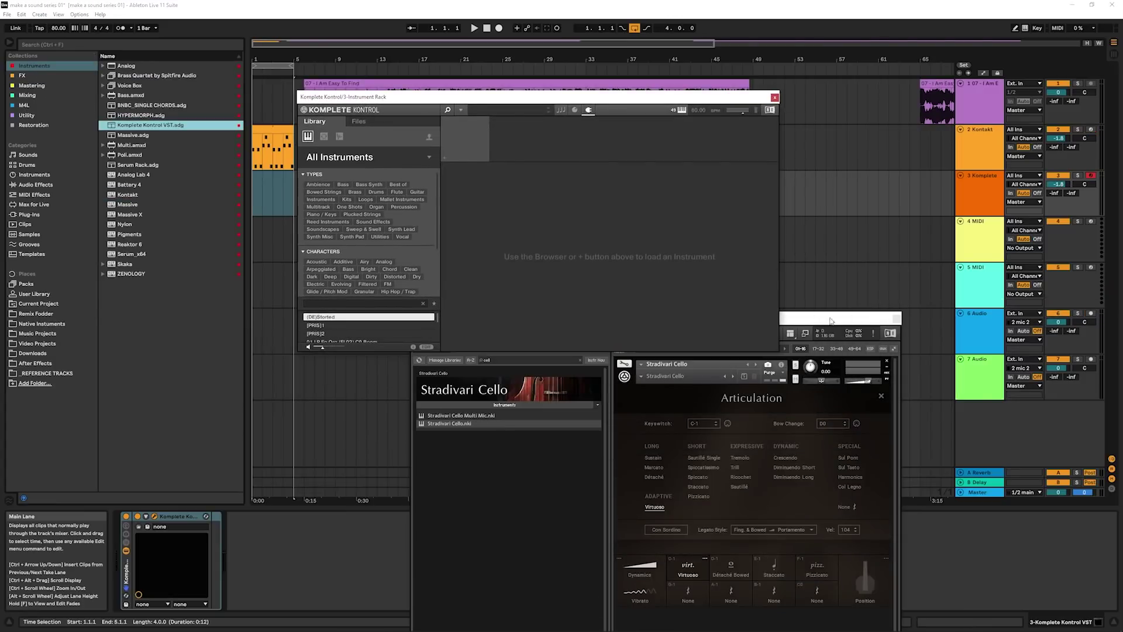
left_click_drag(831, 321, 989, 240)
left_click_drag(429, 96, 416, 142)
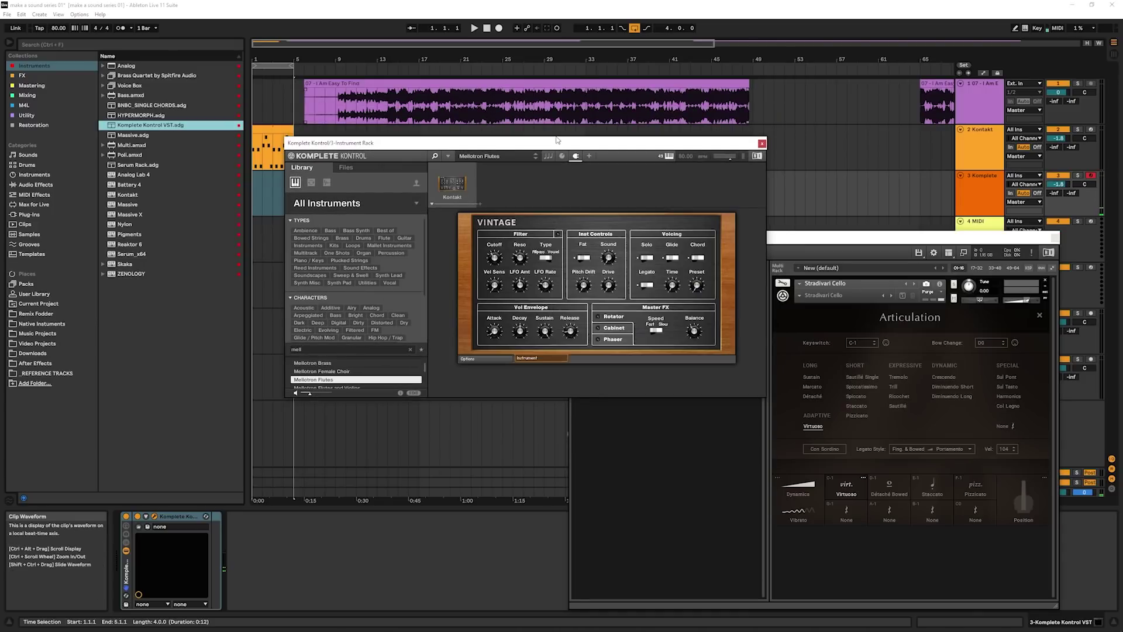
left_click_drag(557, 140, 568, 344)
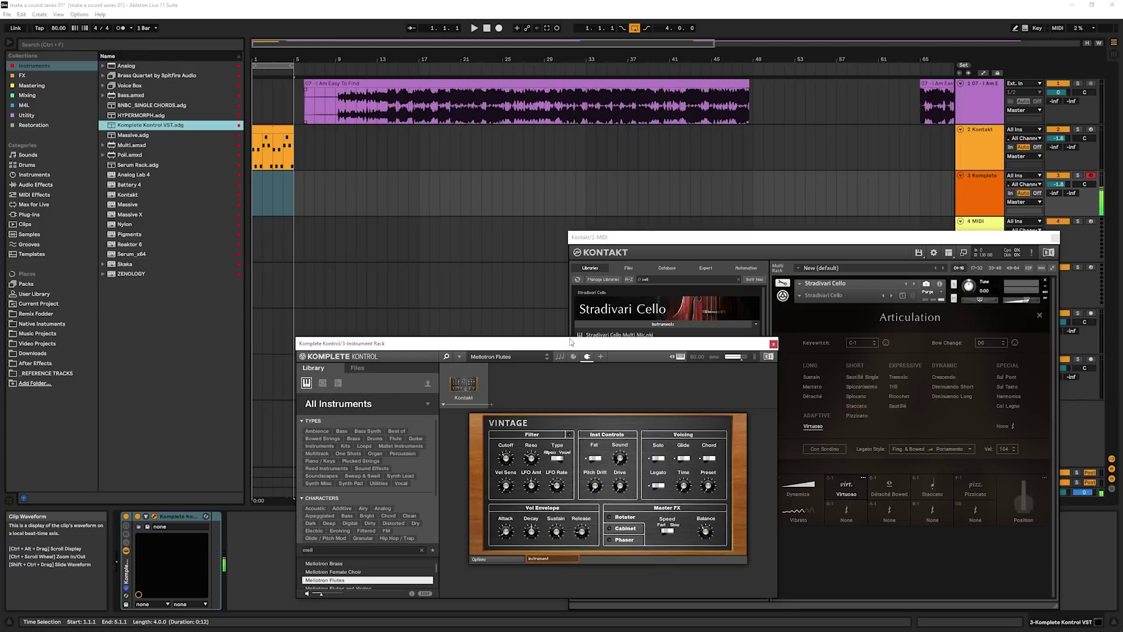
- Audition the reference song from bar 16, jumping ahead to bar 20
left_click(430, 104)
key("space")
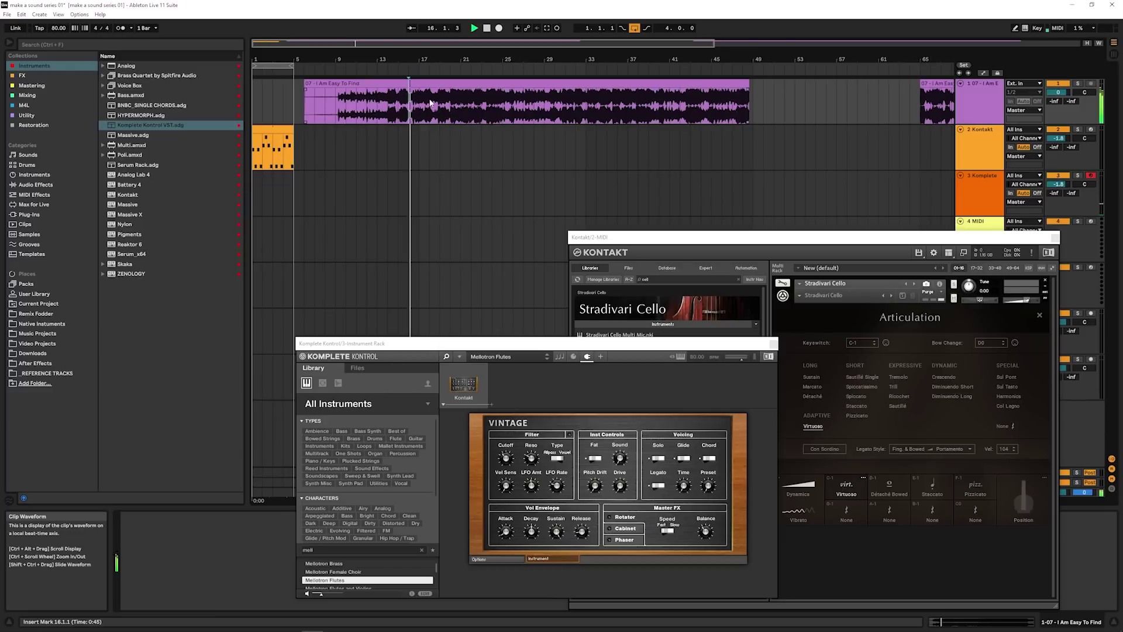
left_click(461, 104)
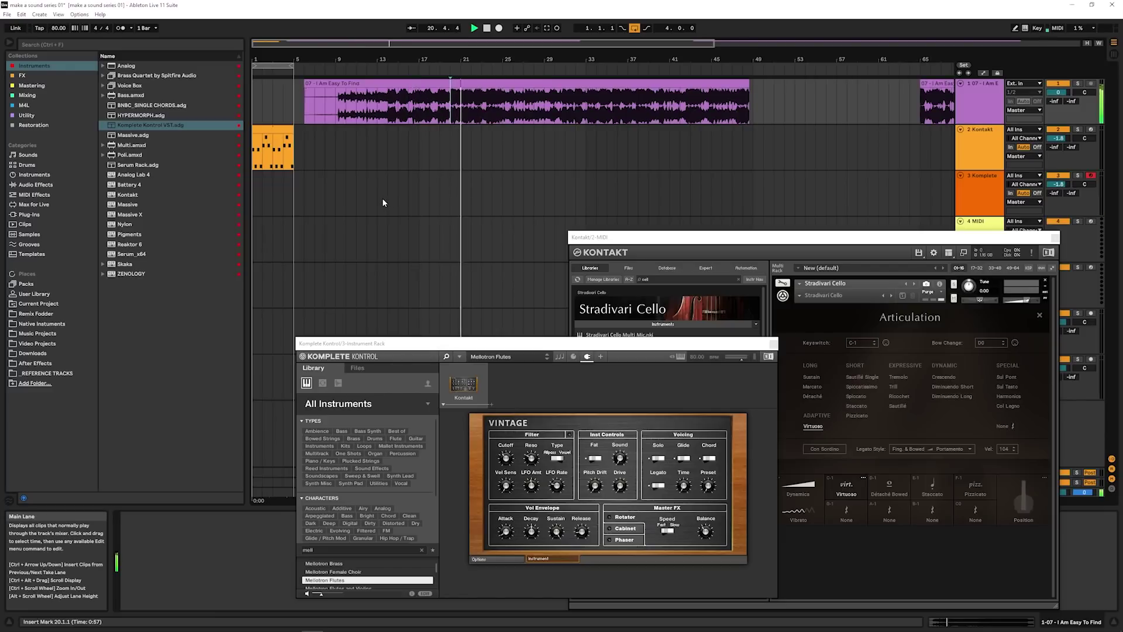
key("space")
- Copy the cello MIDI clip to bar 1 of track 3 and play it back
left_click(263, 128)
key("ctrl+c")
left_click(256, 193)
key("ctrl+v")
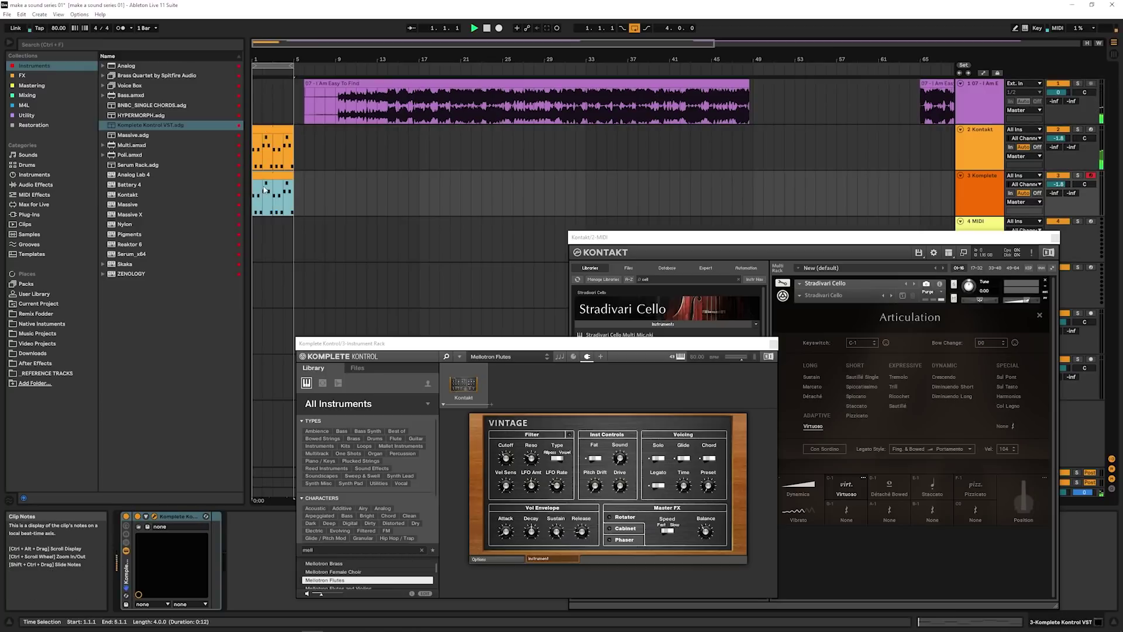
key("space")
key("space")
- Transpose all notes in the track 3 flute clip up to span B3–F#4 and play it
left_click(275, 196)
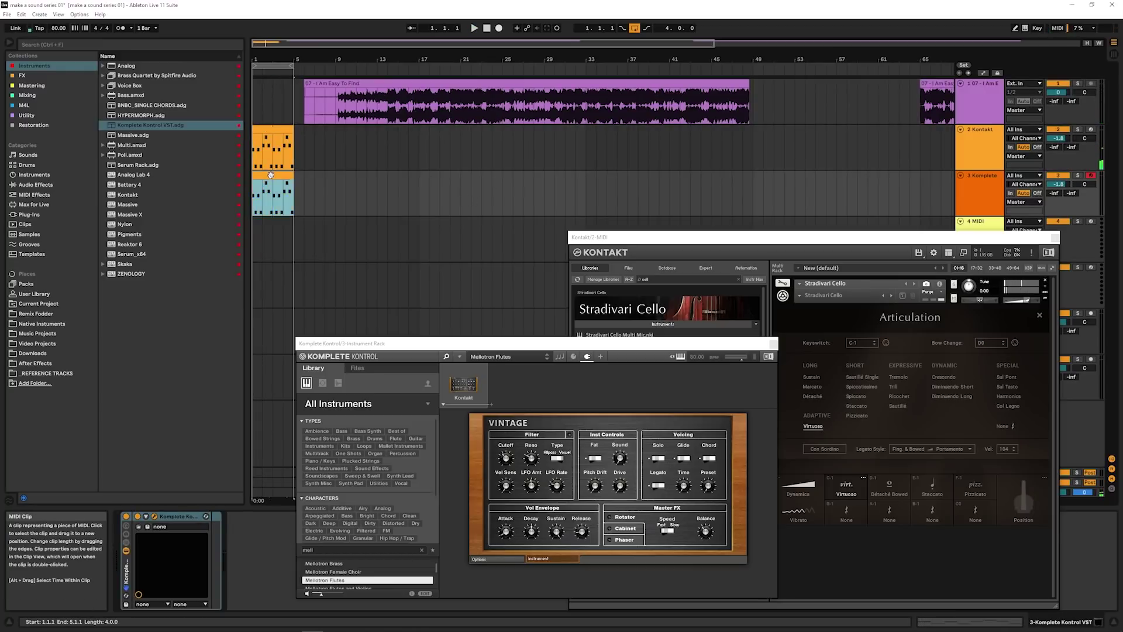
double_click(275, 175)
left_click_drag(421, 344, 729, 95)
key("ctrl+a")
key("shift+Up")
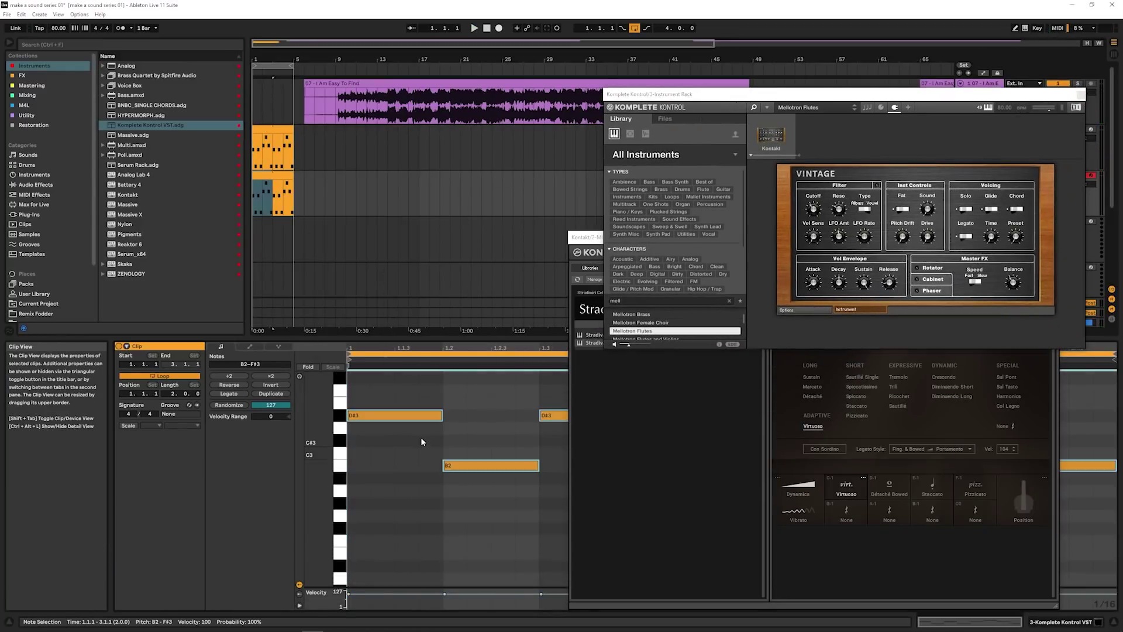
key("space")
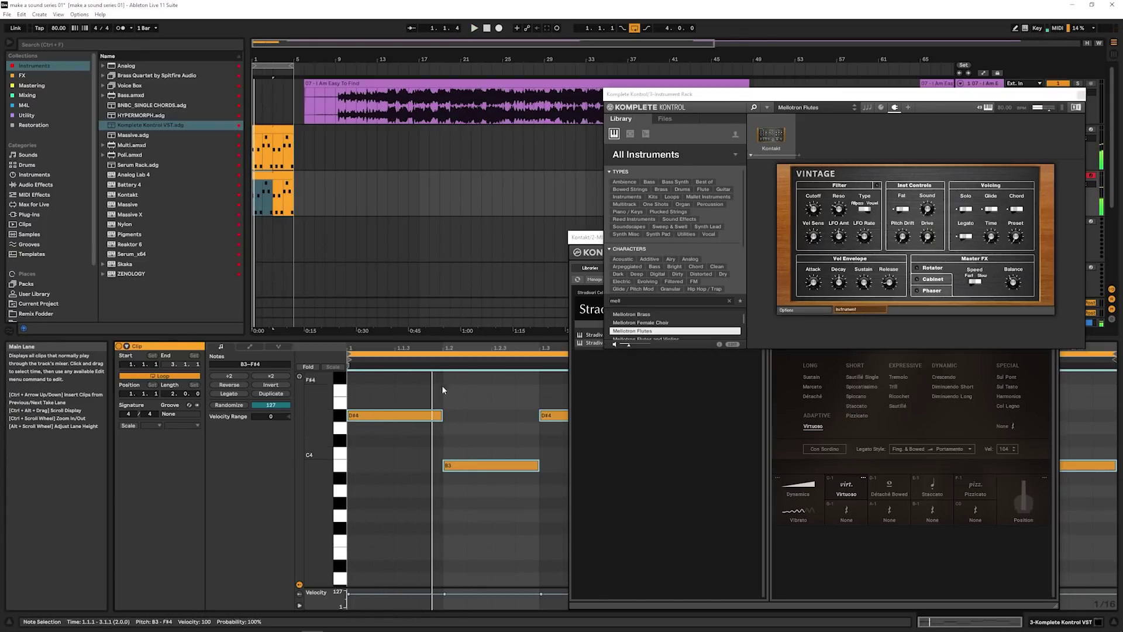
- Select both the Kontakt and Komplete Kontrol tracks together
left_click_drag(742, 104, 592, 277)
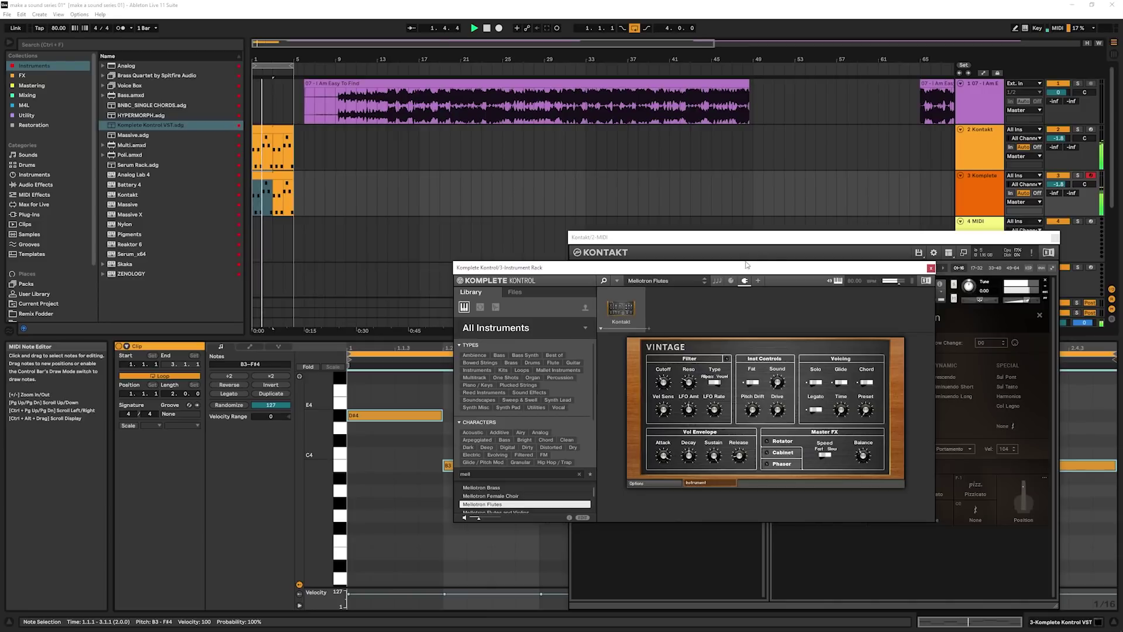
left_click(988, 145)
left_click(975, 197, "shift")
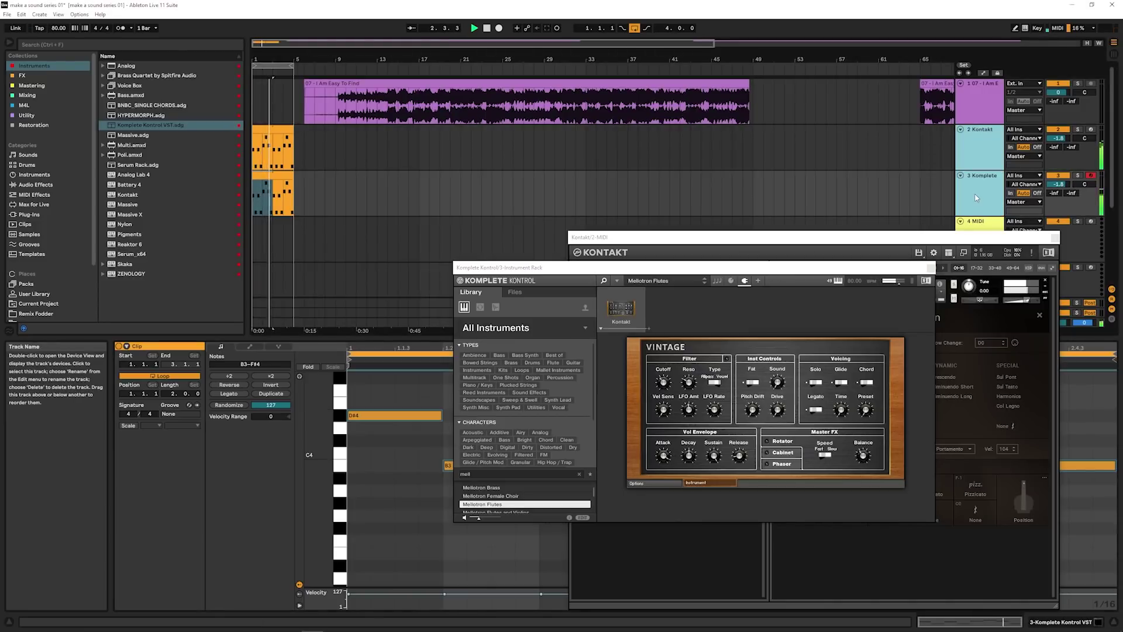
- Group the Kontakt and Komplete tracks and add a Hybrid Reverb to the group
key("ctrl+g")
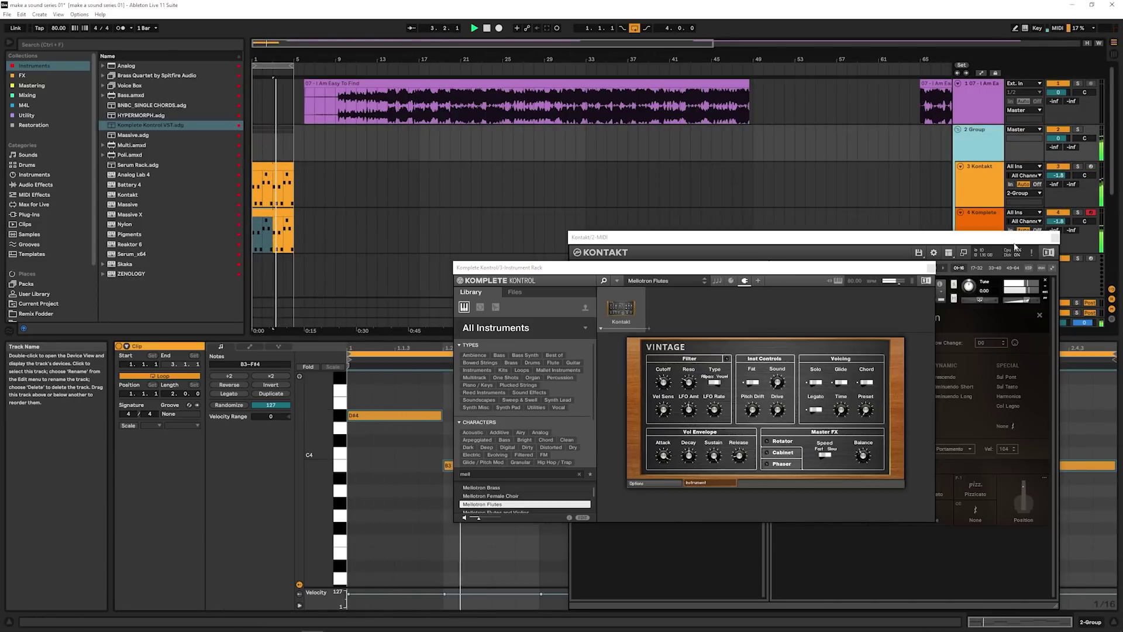
left_click(35, 184)
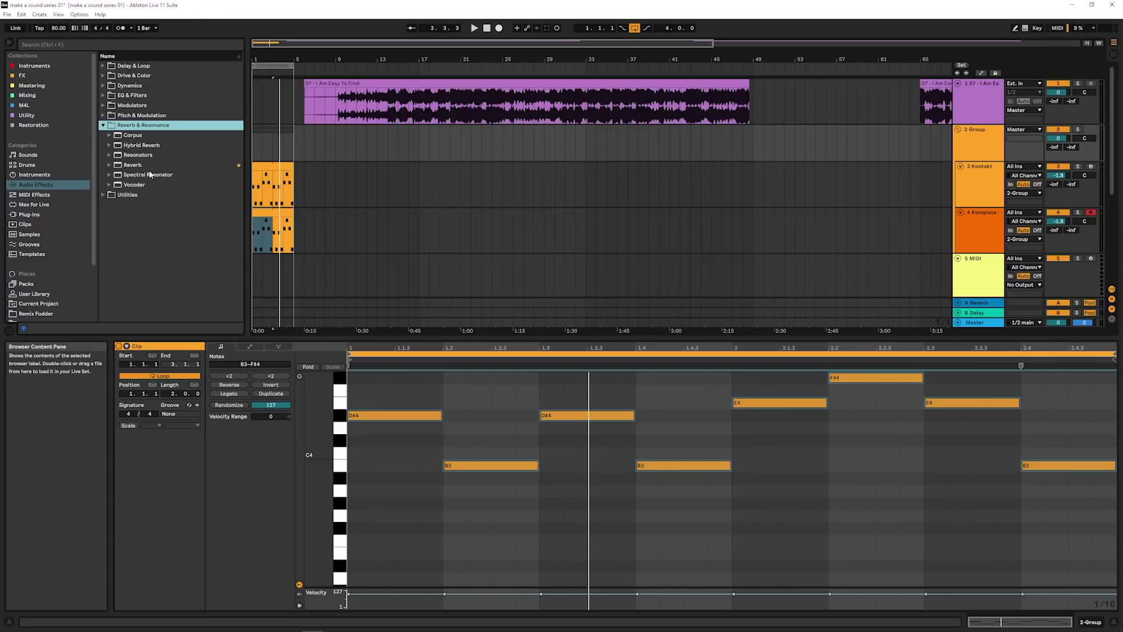
left_click_drag(145, 144, 235, 144)
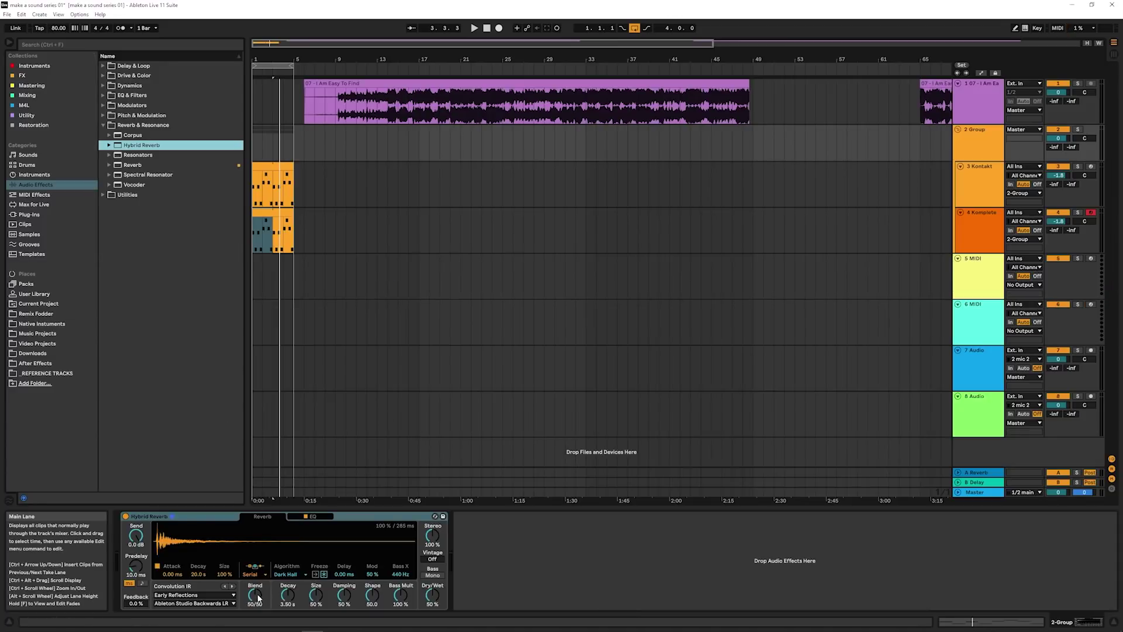
- Turn the reverb blend fully to convolution using the Chambers and Large Rooms > Vocal Chamber IR
left_click_drag(258, 597, 258, 620)
key("space")
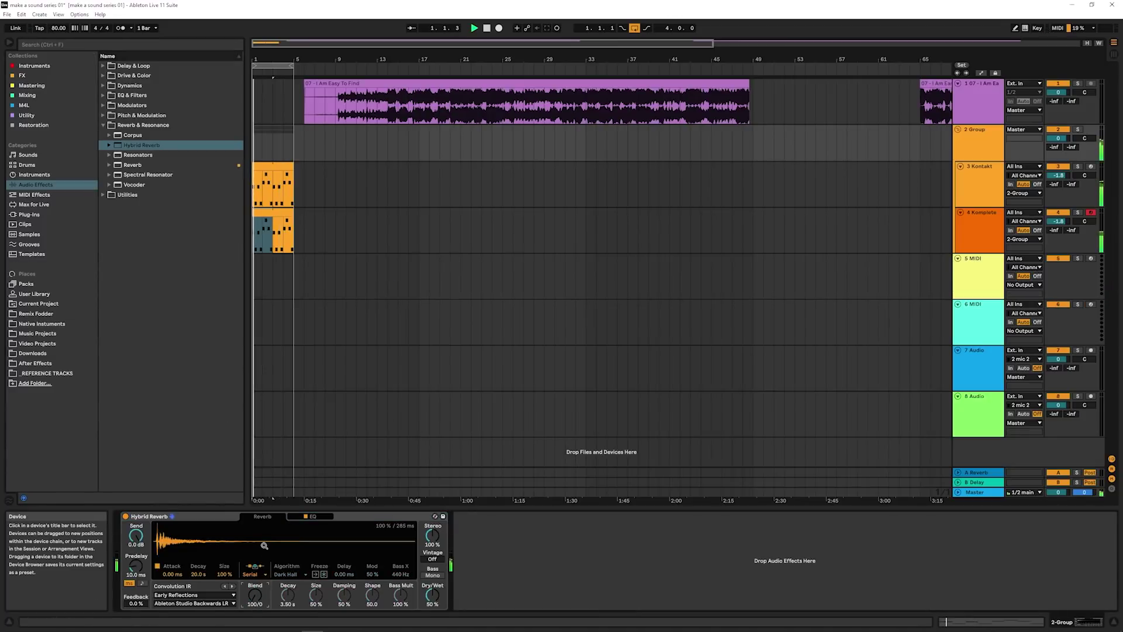
left_click(220, 595)
left_click(199, 530)
left_click(221, 603)
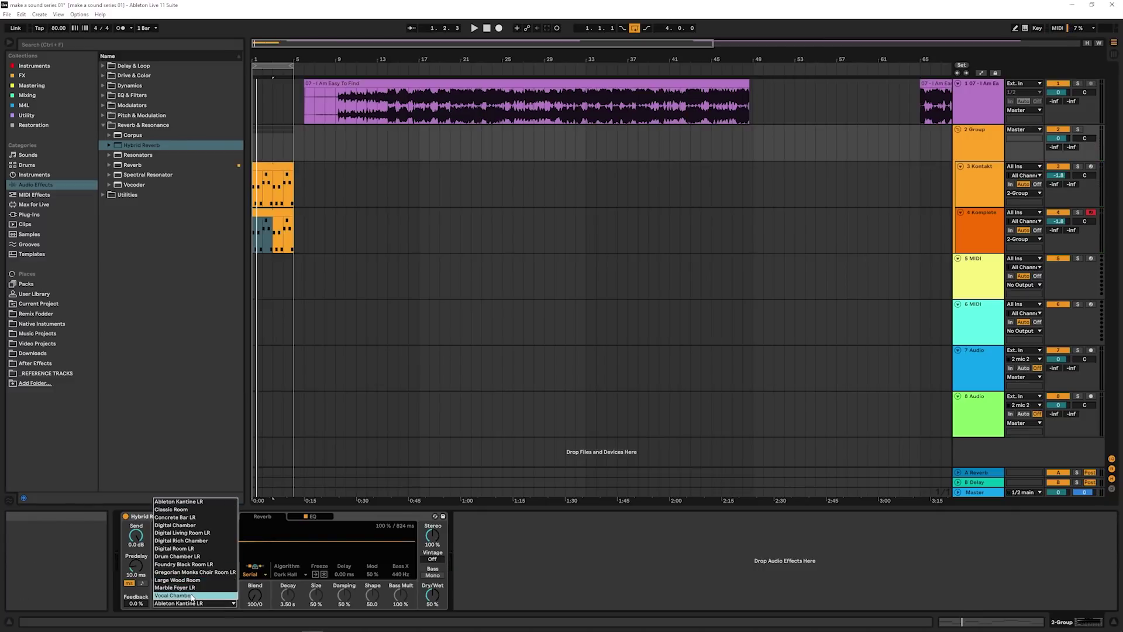
left_click(192, 596)
- Check the reverb's EQ settings, then set Dry/Wet to 100%
left_click(311, 517)
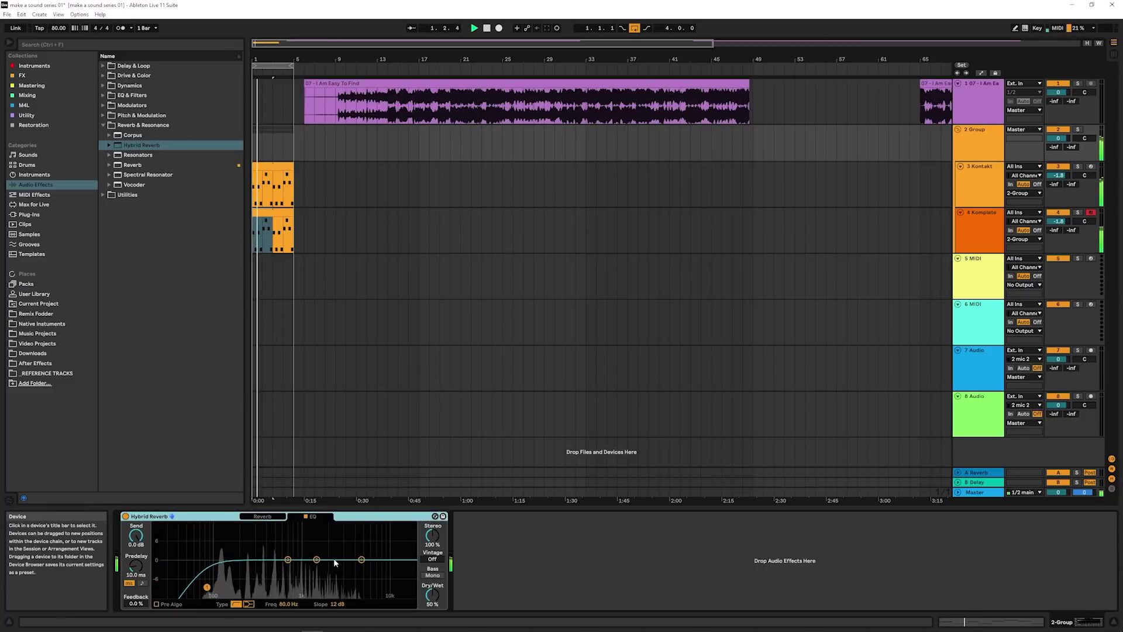
left_click(261, 516)
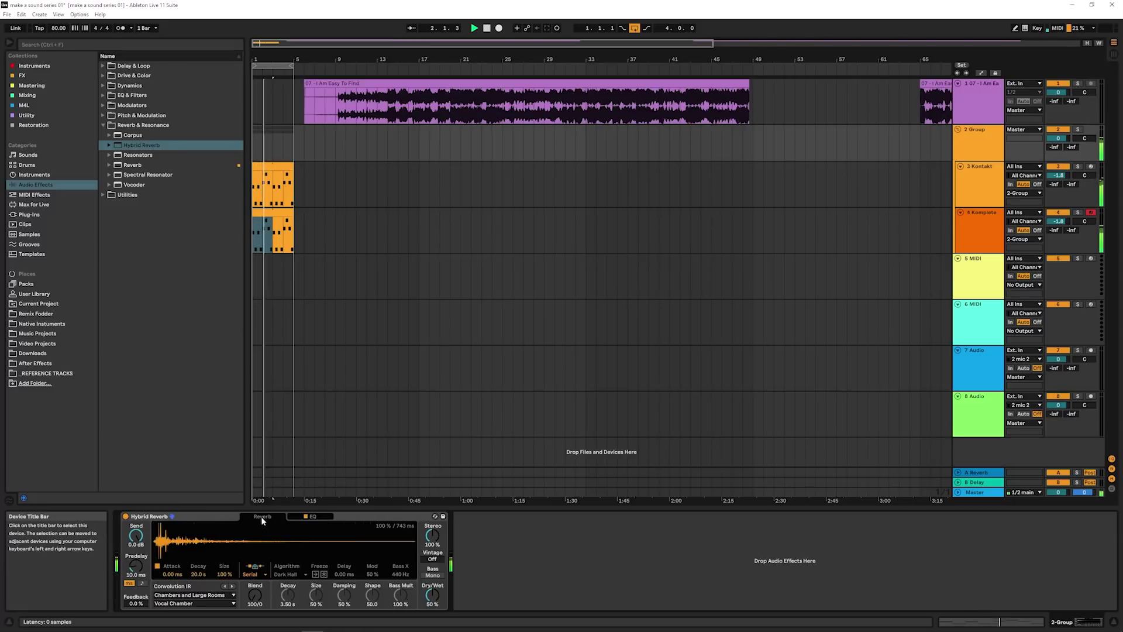
left_click_drag(433, 595, 432, 562)
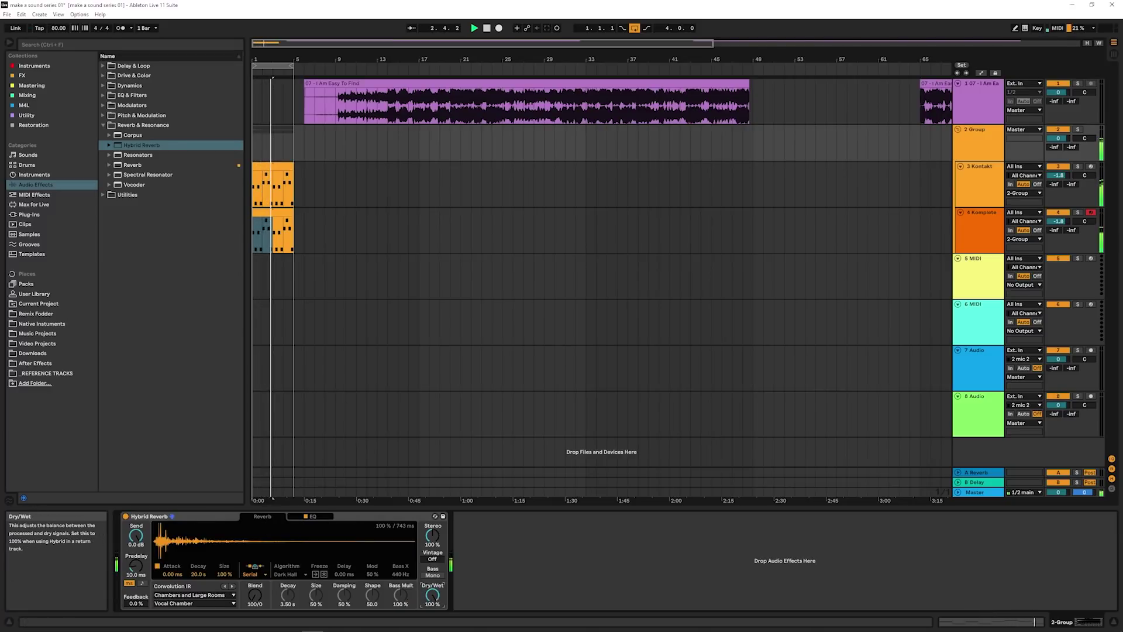
left_click(462, 136)
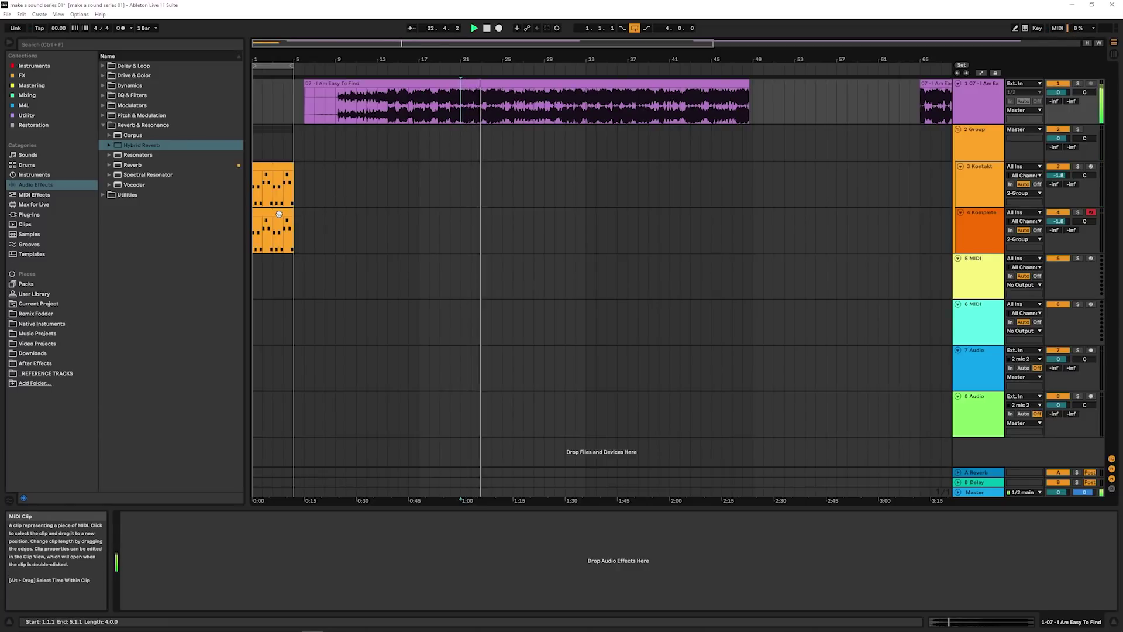
key("space")
left_click(272, 167)
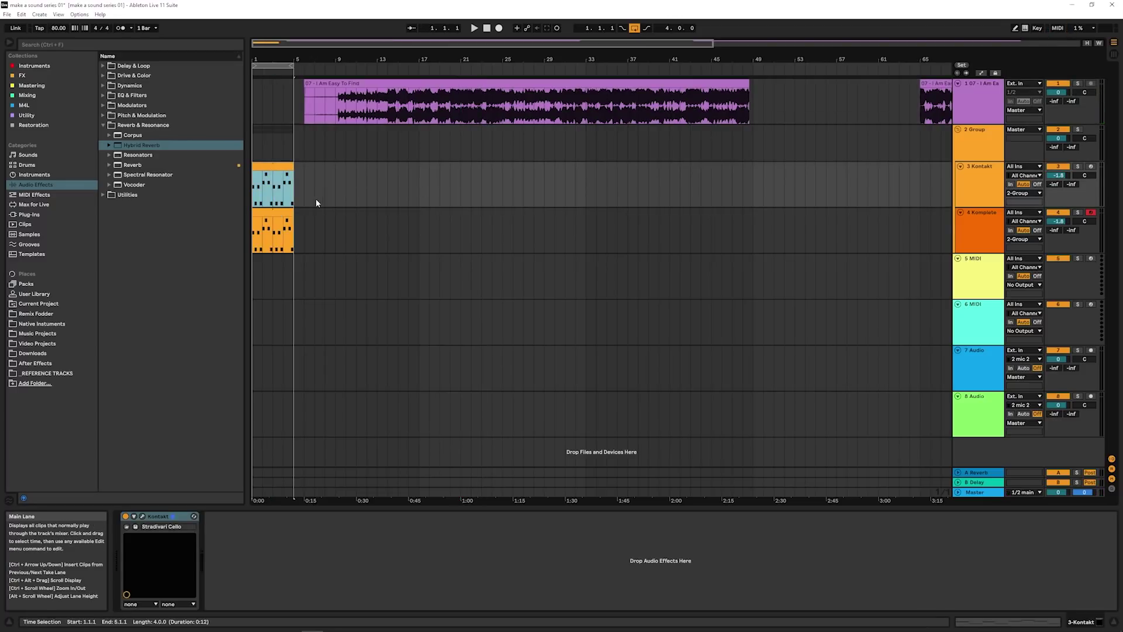
left_click(286, 233)
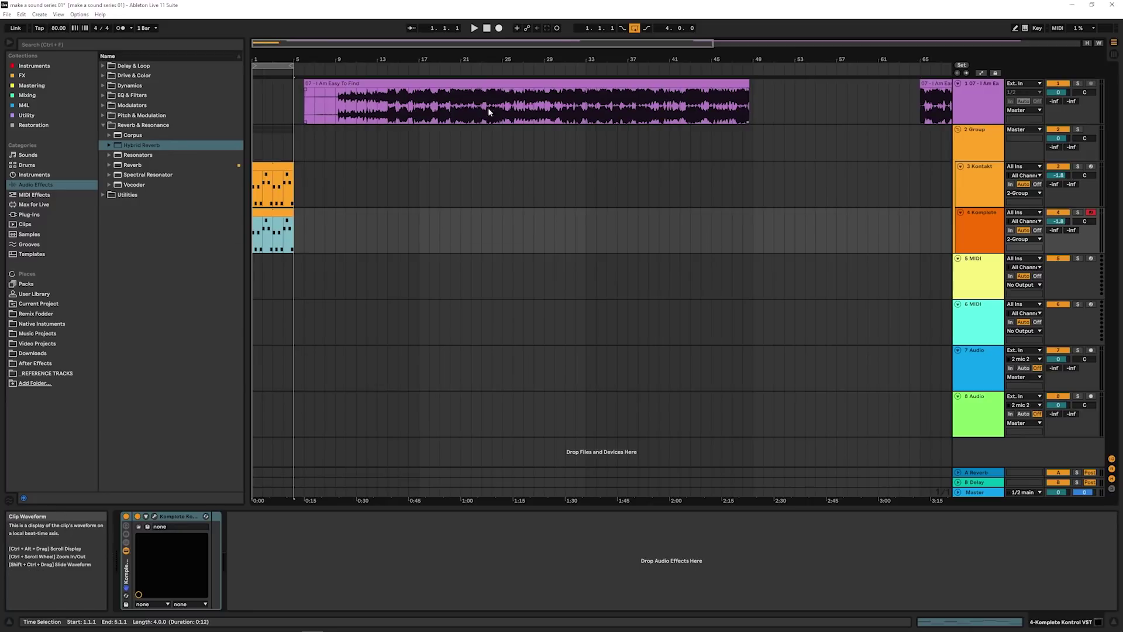
key("alt+Tab")
left_click(763, 308)
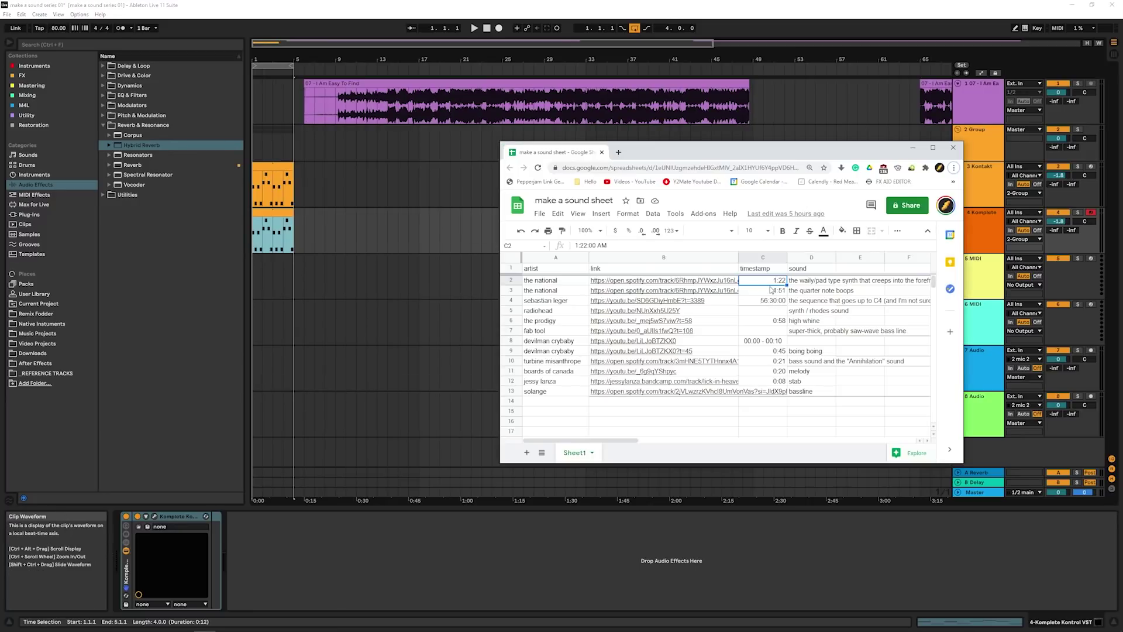
left_click(397, 191)
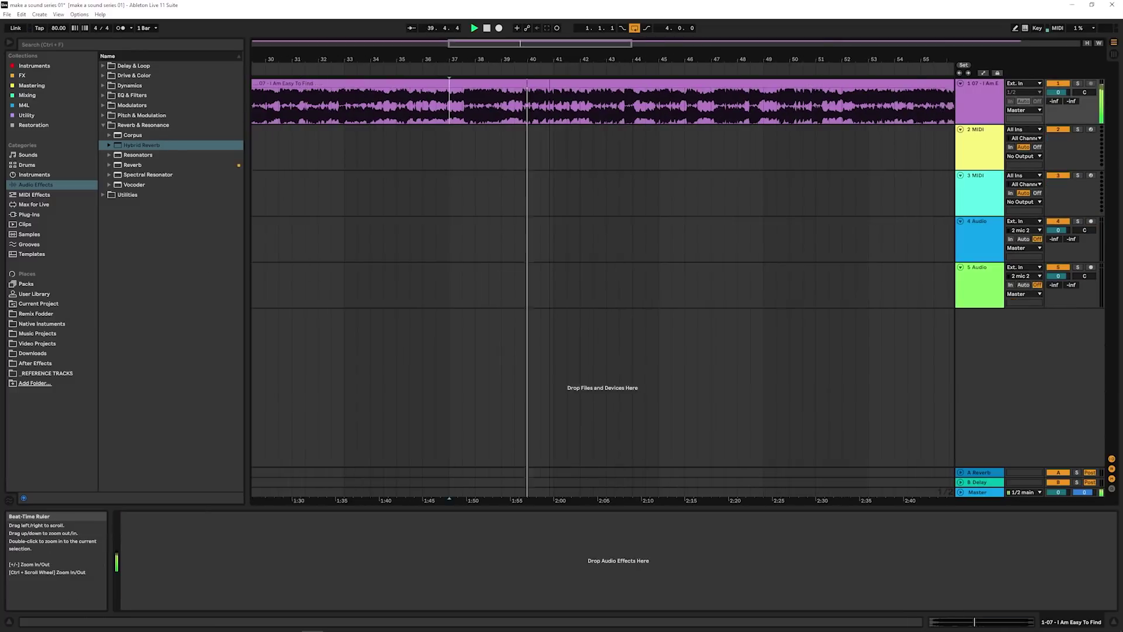
- Split the reference clip around bars 40–43 with Ctrl+E
left_click_drag(551, 56, 551, 52)
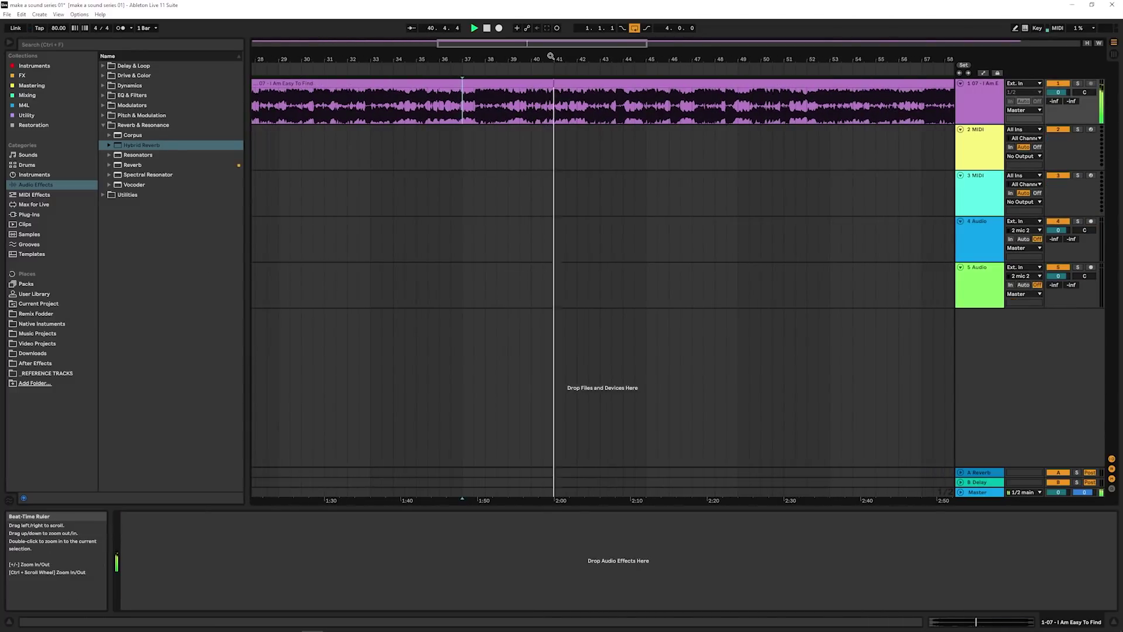
left_click_drag(531, 105, 602, 117)
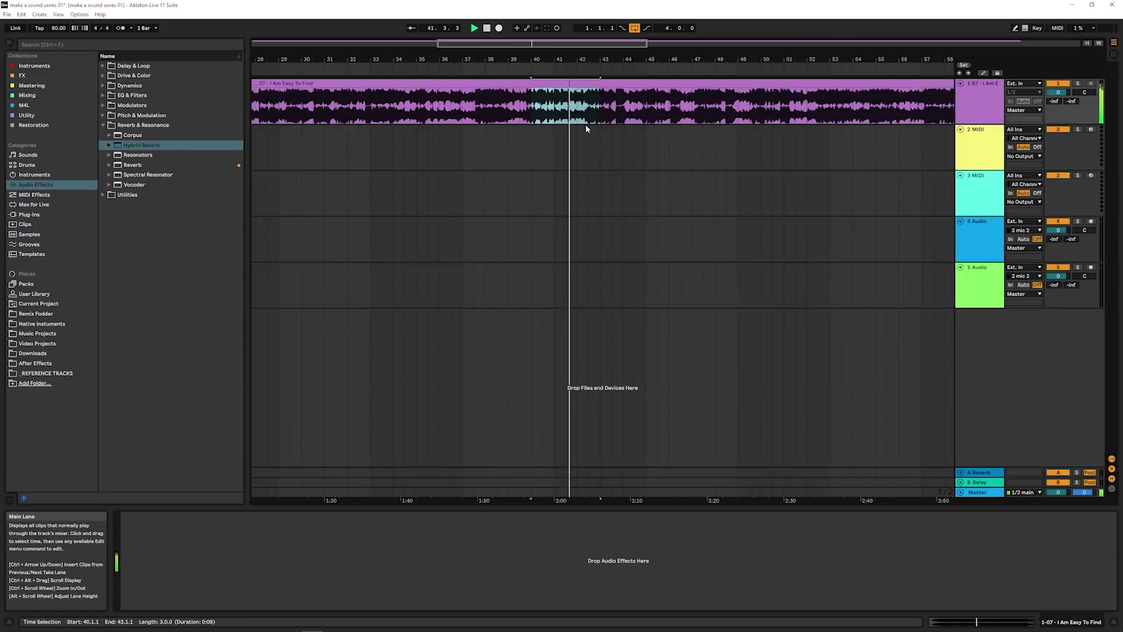
key("ctrl+e")
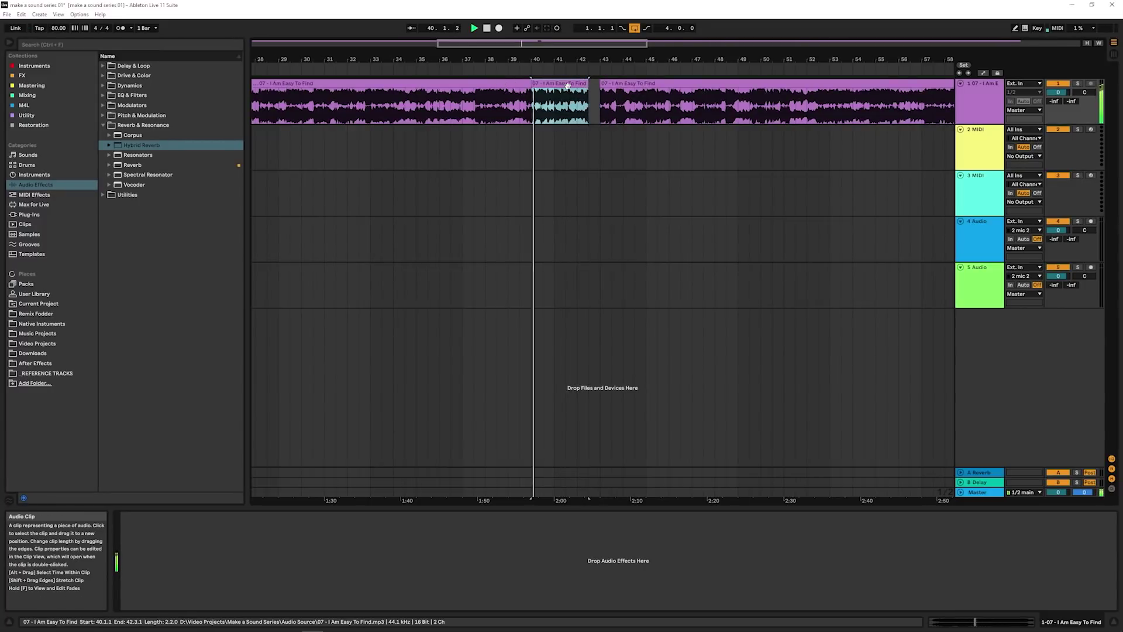
- Delete the leftover reference audio before bar 40 and after bar 43
left_click(642, 93)
left_click(642, 84)
key("Delete")
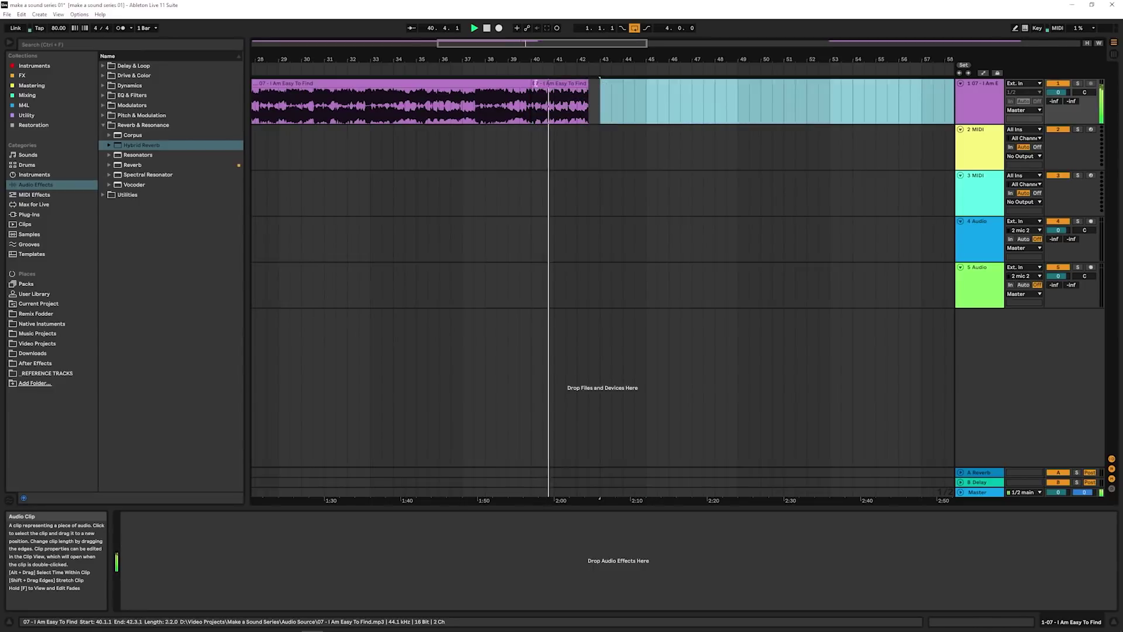
left_click(504, 84)
key("Delete")
- Delete the stray clip at bars 85–93 and move the excerpt to bar 1
left_click_drag(541, 61, 557, 59)
left_click(563, 82)
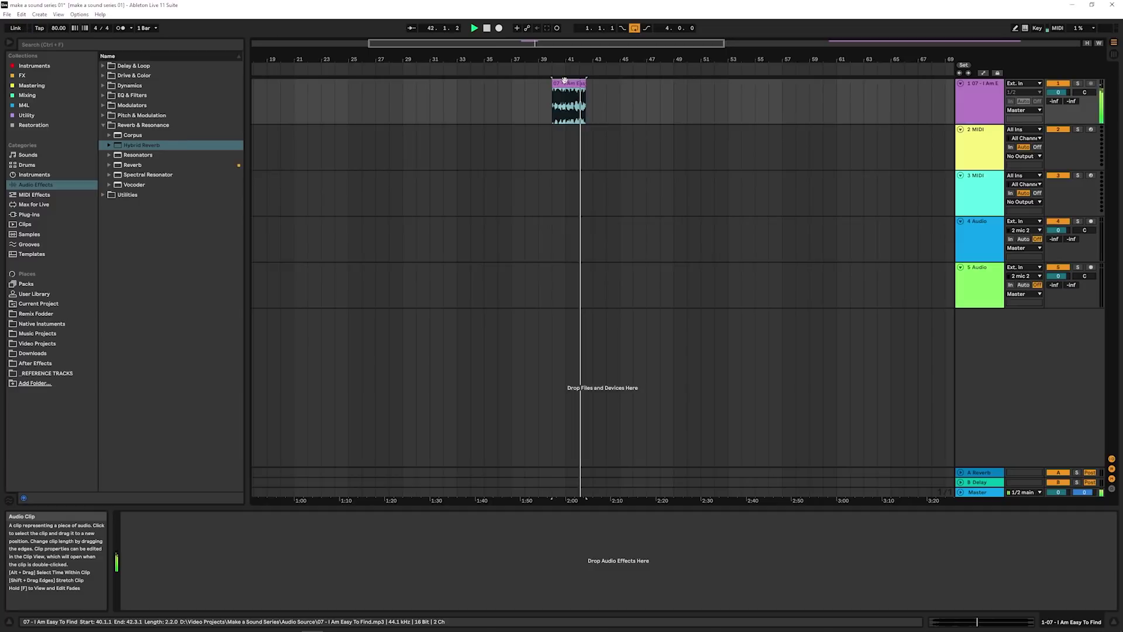
key("space")
left_click_drag(569, 60, 259, 101)
left_click(913, 83)
key("Delete")
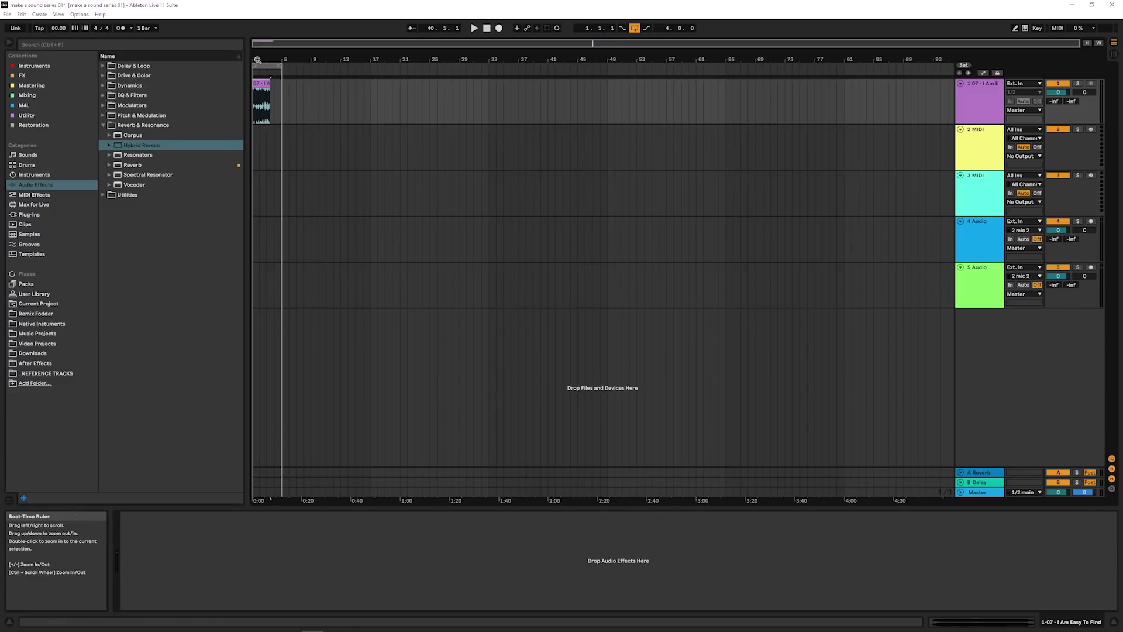
left_click_drag(260, 59, 264, 81)
key("space")
key("space")
- Trim the excerpt's start slightly later and shorten its end to 3.2.1
double_click(264, 81)
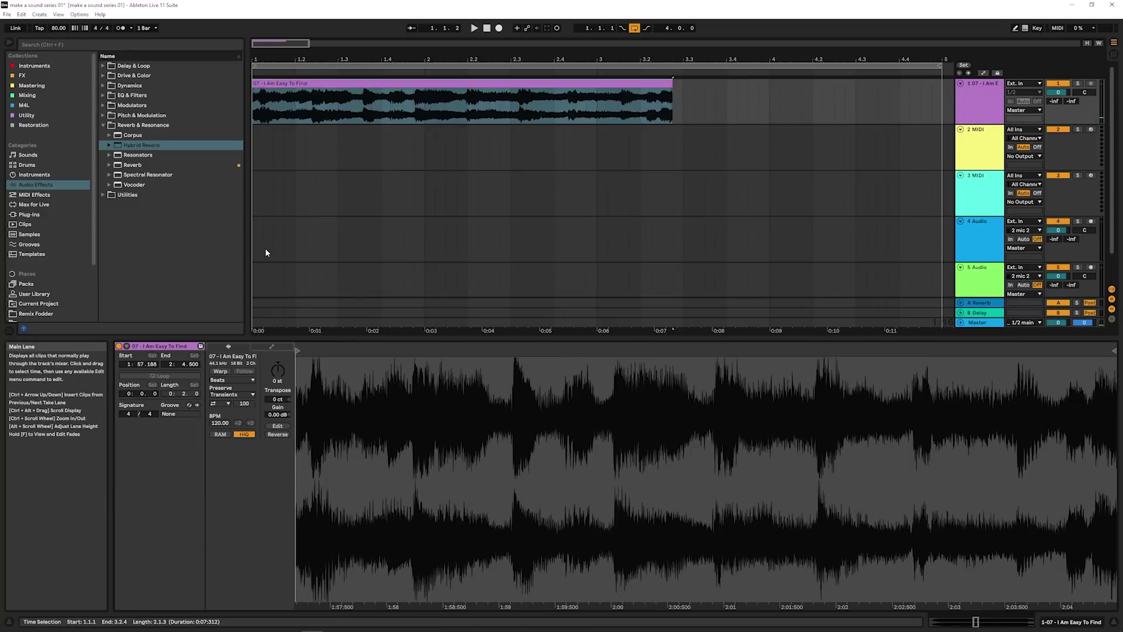
left_click_drag(289, 350, 306, 349)
key("space")
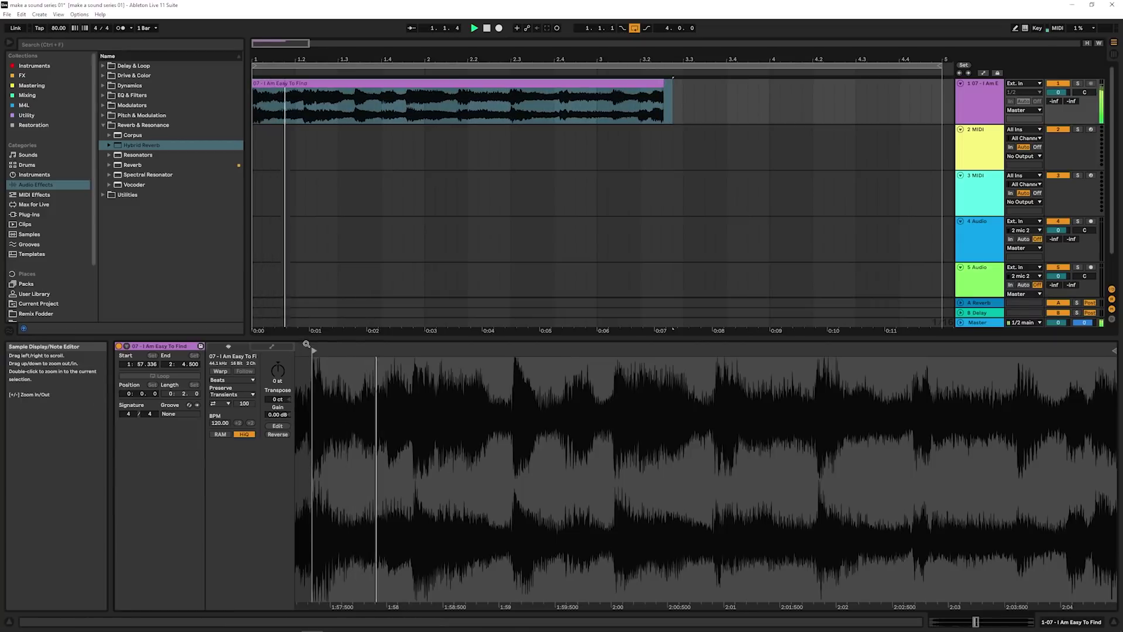
left_click(683, 89)
mouse_move(662, 84)
left_mouse_down()
mouse_move(705, 87)
mouse_move(602, 87)
mouse_move(683, 90)
mouse_move(654, 87)
left_mouse_up()
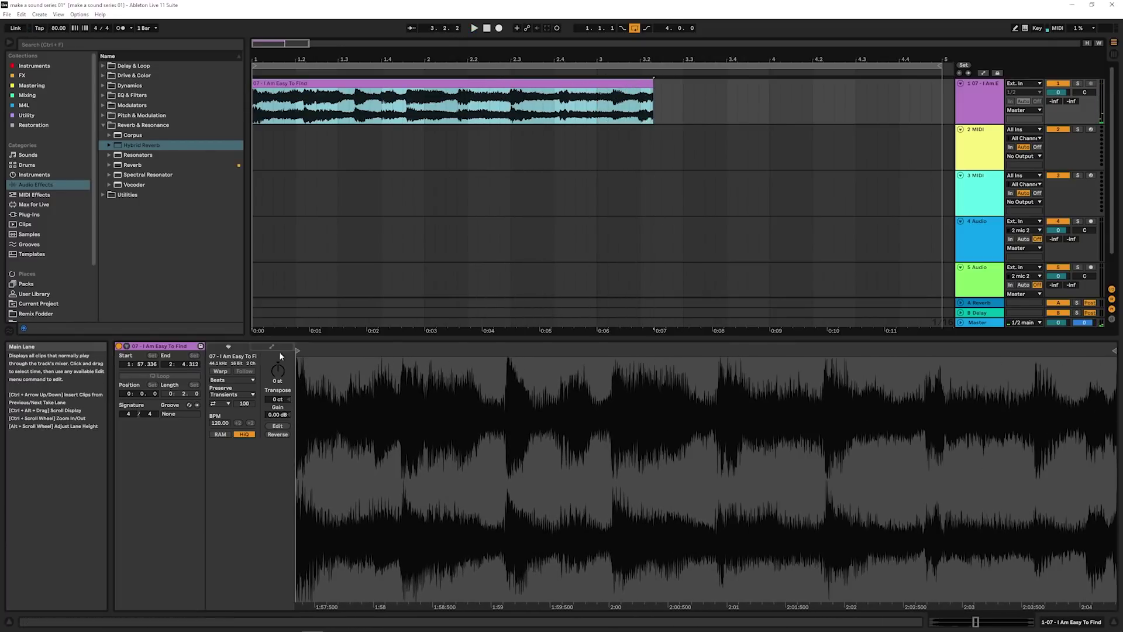
- Enable warping and align warp markers on the excerpt's transients to the beats
left_click(220, 372)
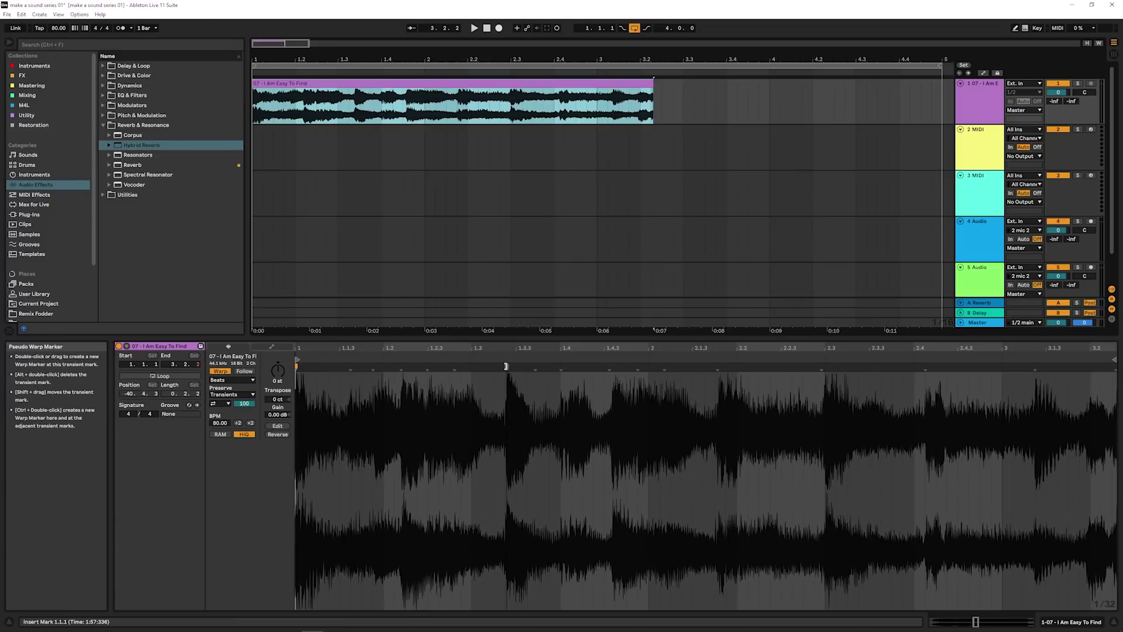
left_click(493, 367)
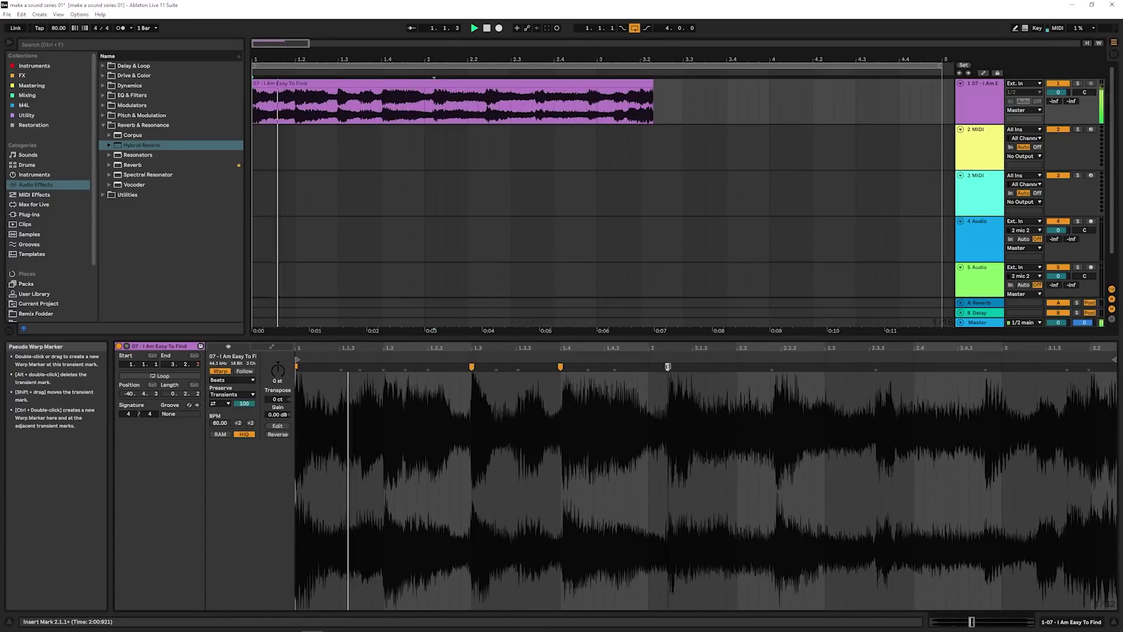
left_click_drag(666, 367, 648, 368)
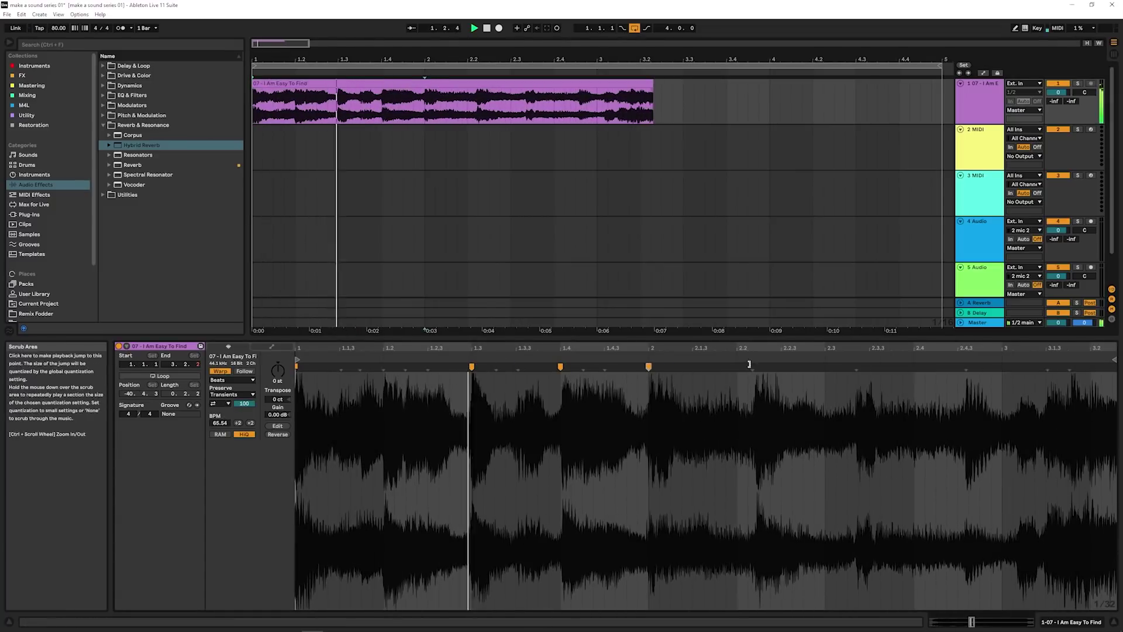
left_click_drag(750, 369, 739, 369)
double_click(843, 367)
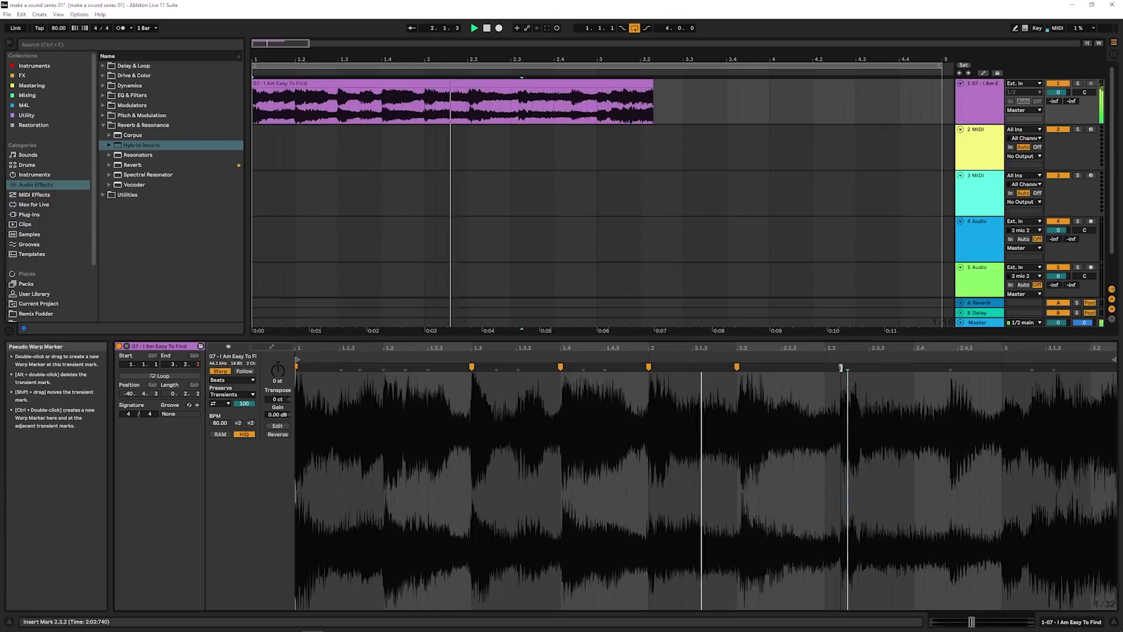
left_click_drag(844, 367, 825, 369)
double_click(914, 367)
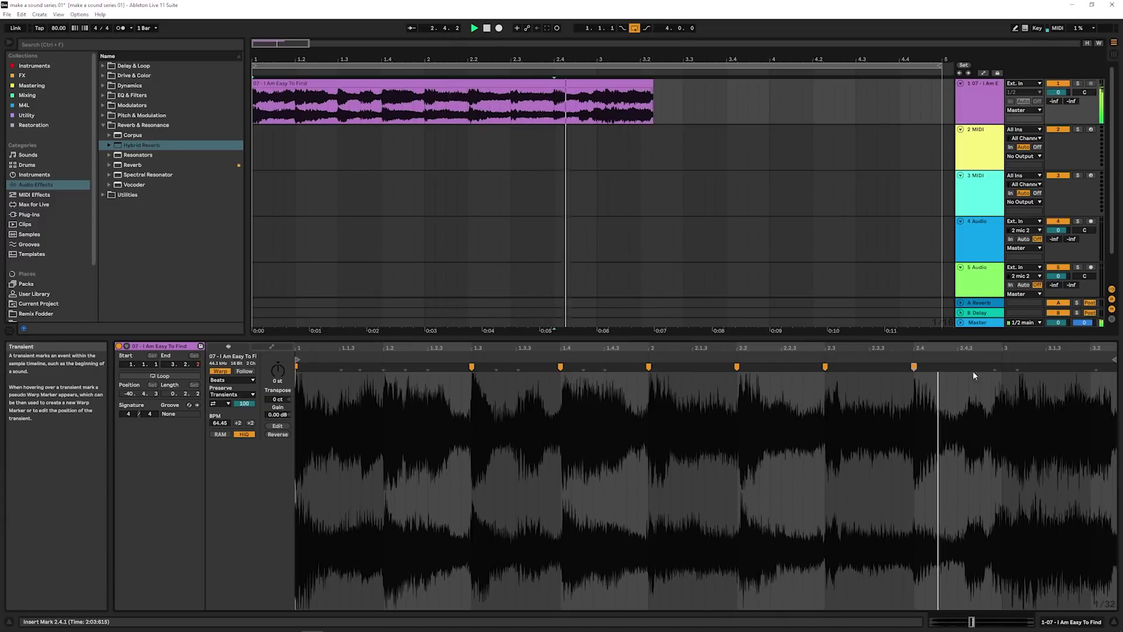
double_click(1002, 367)
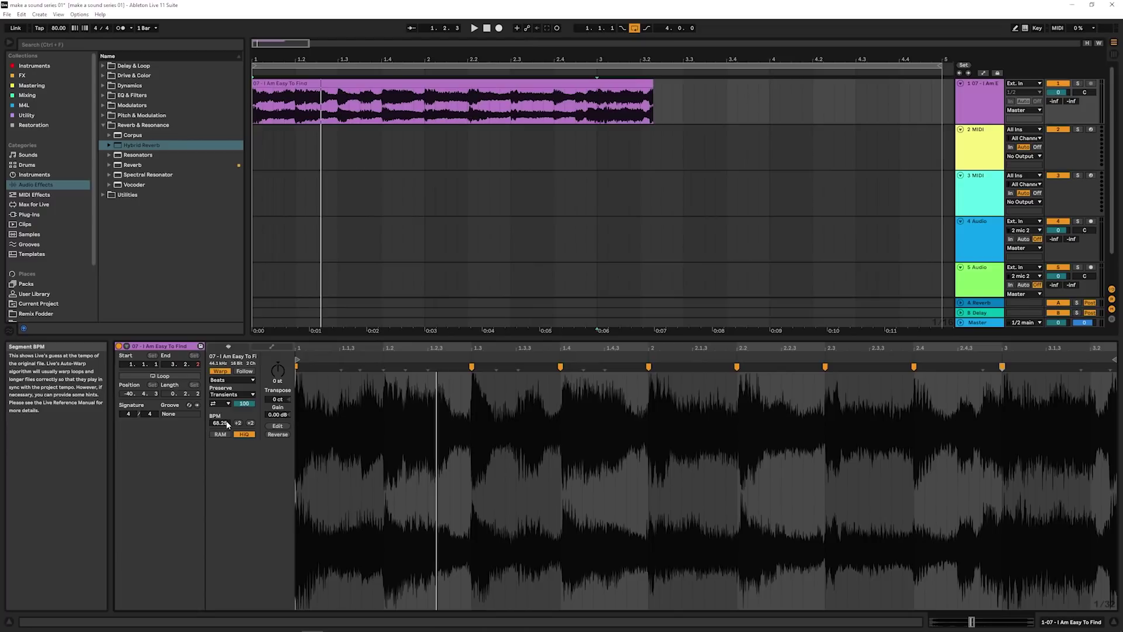
- Set the project tempo to 69 BPM and the warp mode to Complex
left_click(59, 29)
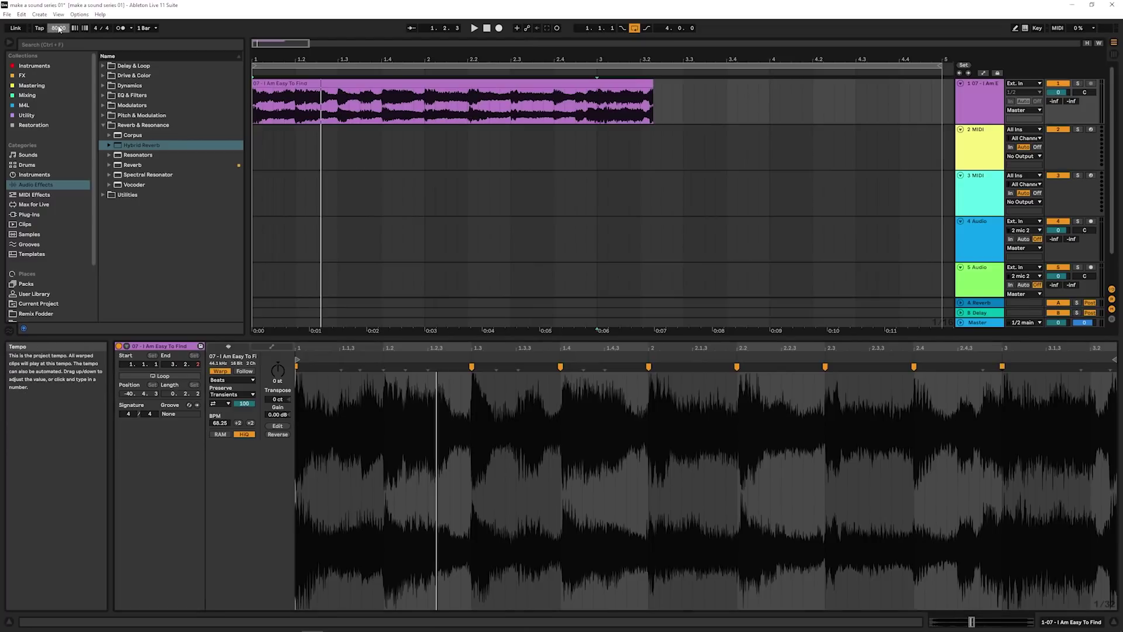
type("69")
key("Return")
key("space")
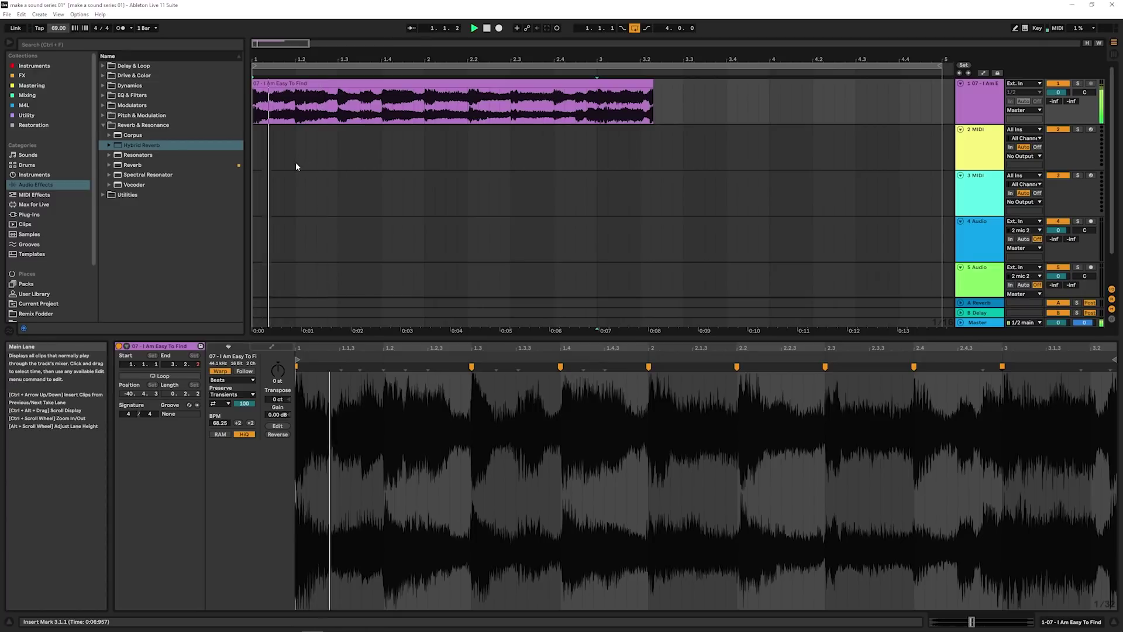
left_click(232, 380)
left_click(233, 415)
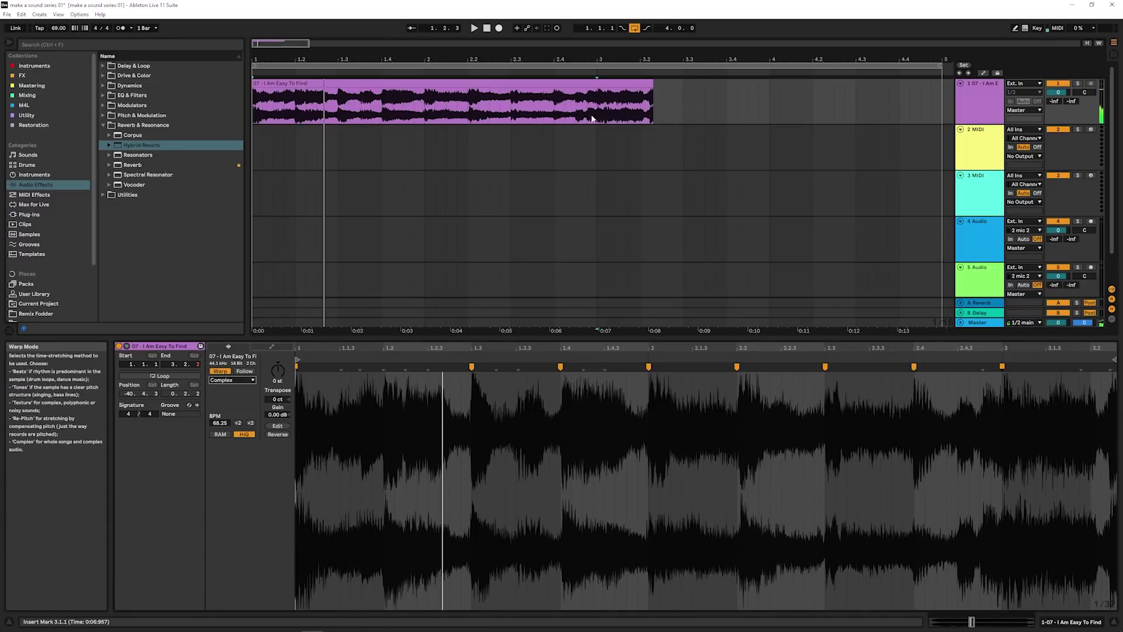
- Trim the reference clip's end back to bar 3 and snap the loop end to 3.1.1
left_click_drag(653, 86, 598, 86)
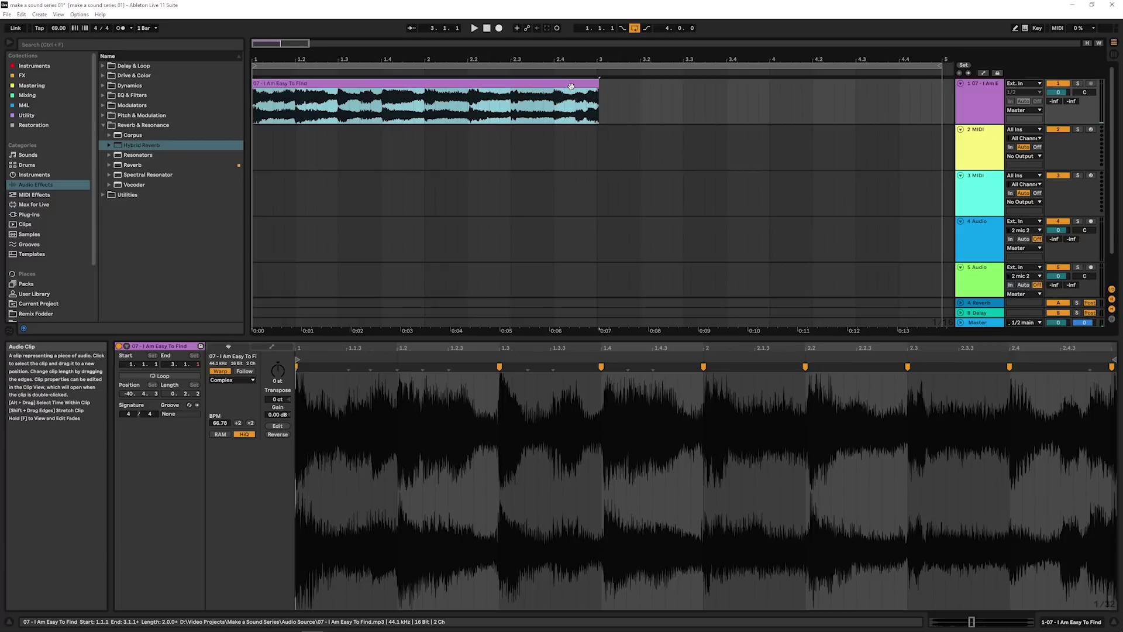
key("space")
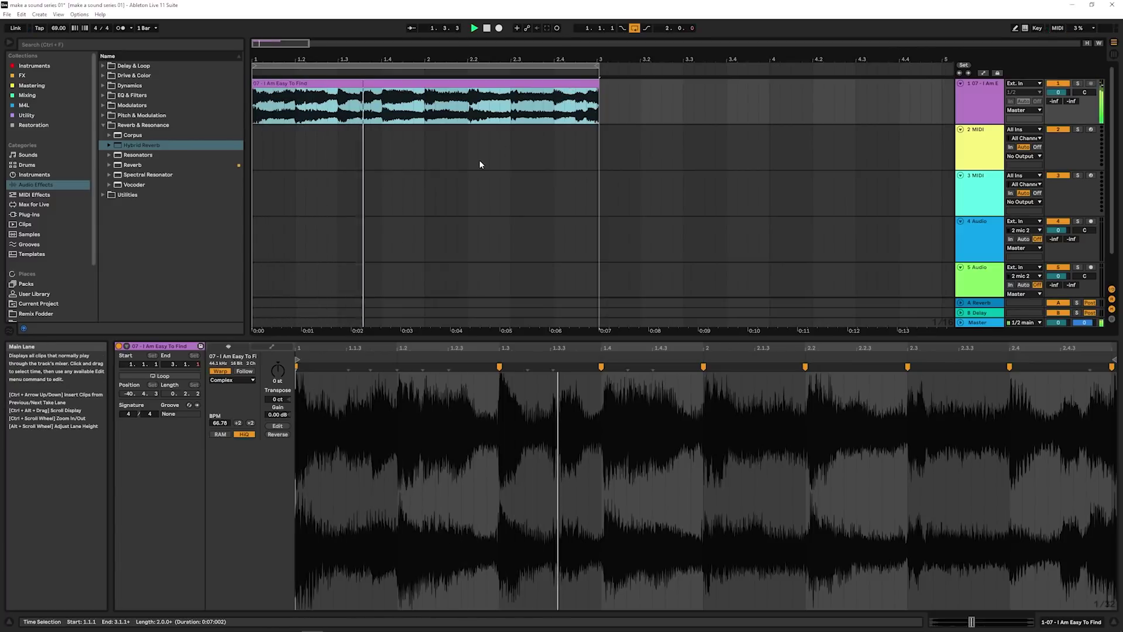
key("space")
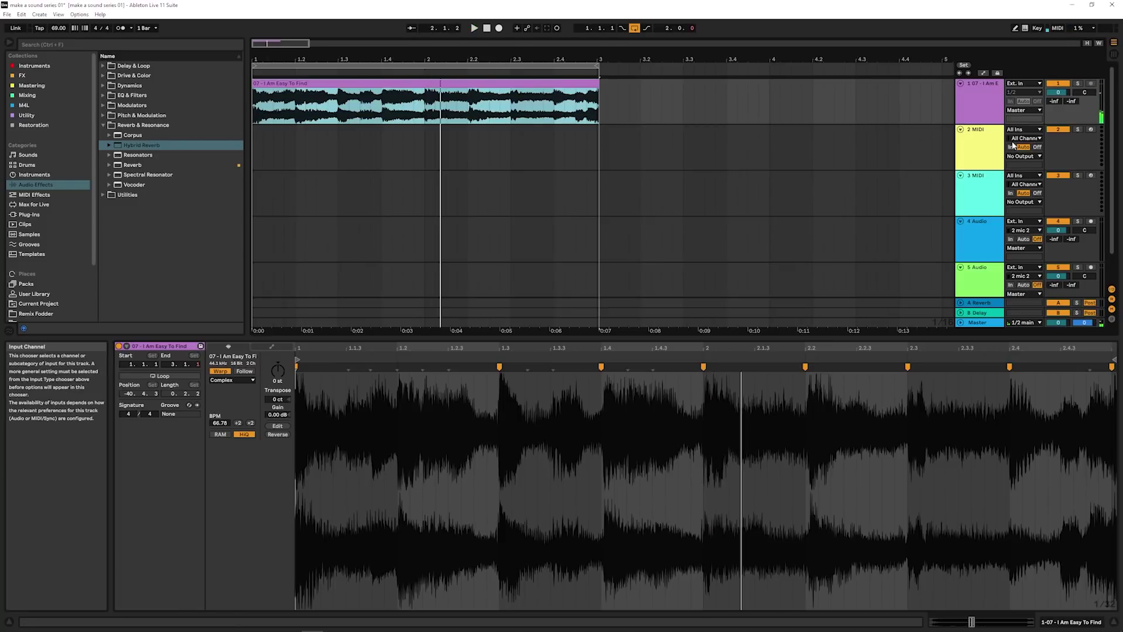
left_click(984, 151)
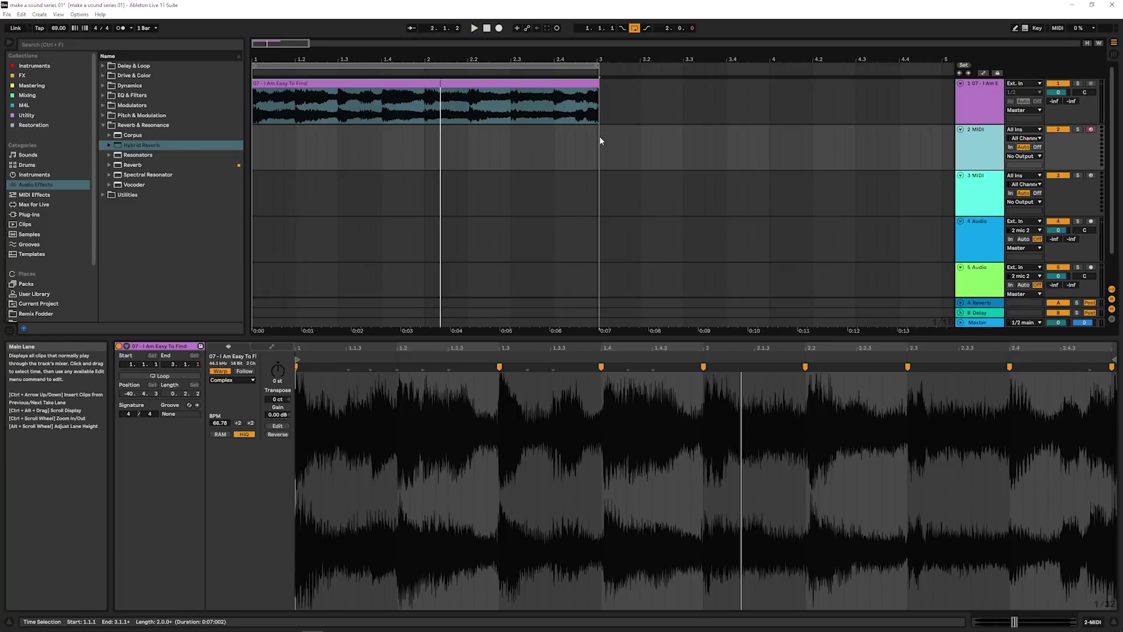
left_click_drag(599, 66, 597, 66)
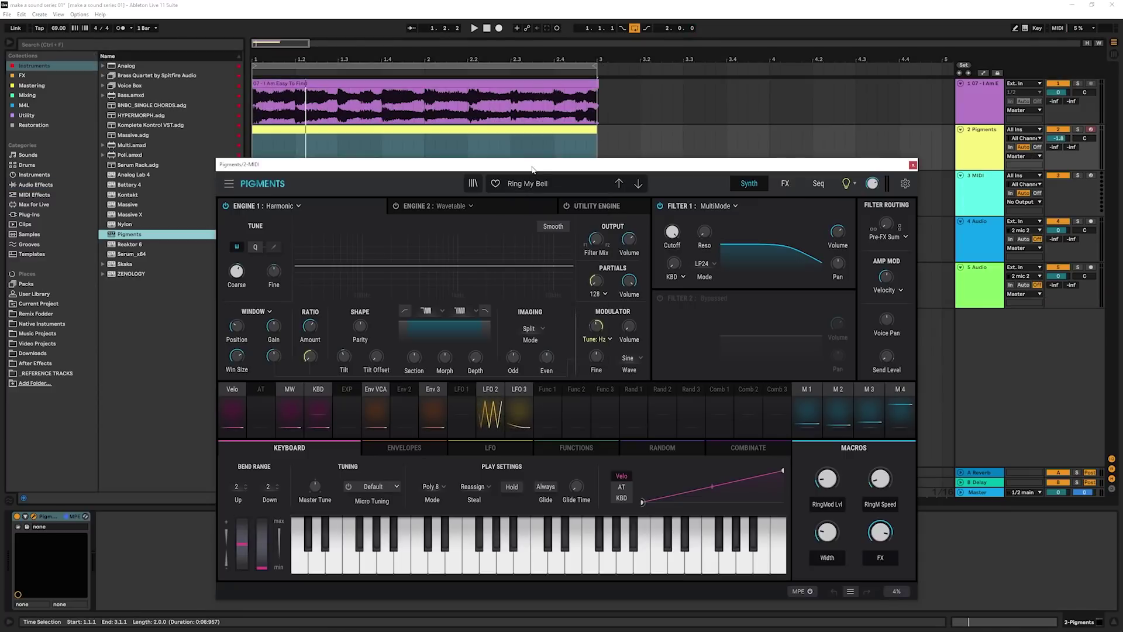
left_click(519, 183)
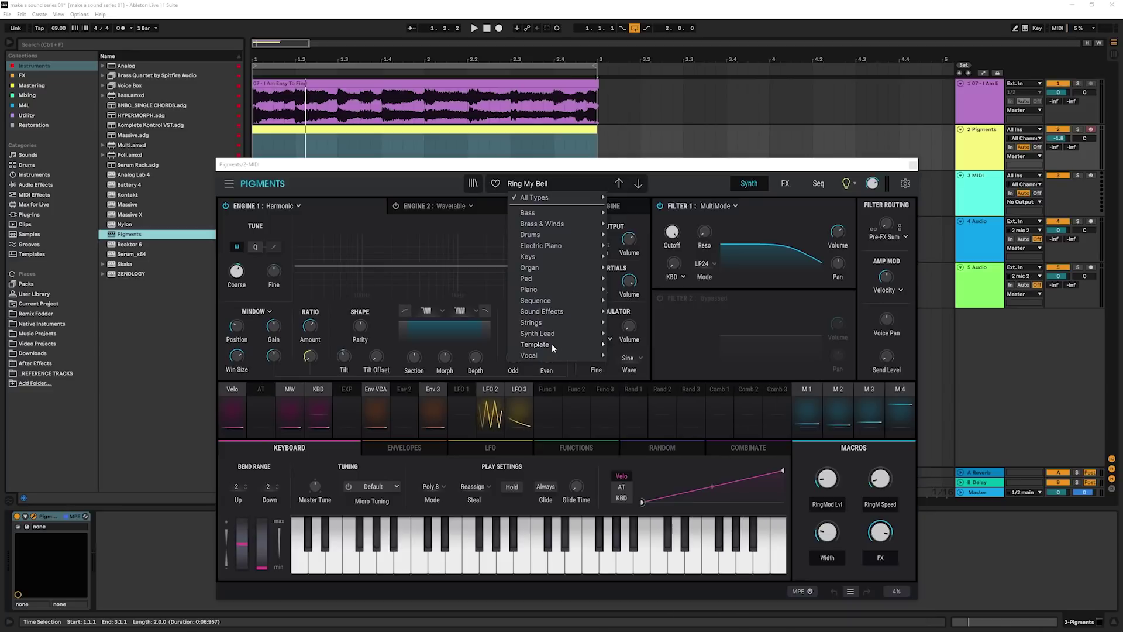
- Load the Template > Default preset in Pigments on track 2
mouse_move(552, 344)
left_click(641, 184)
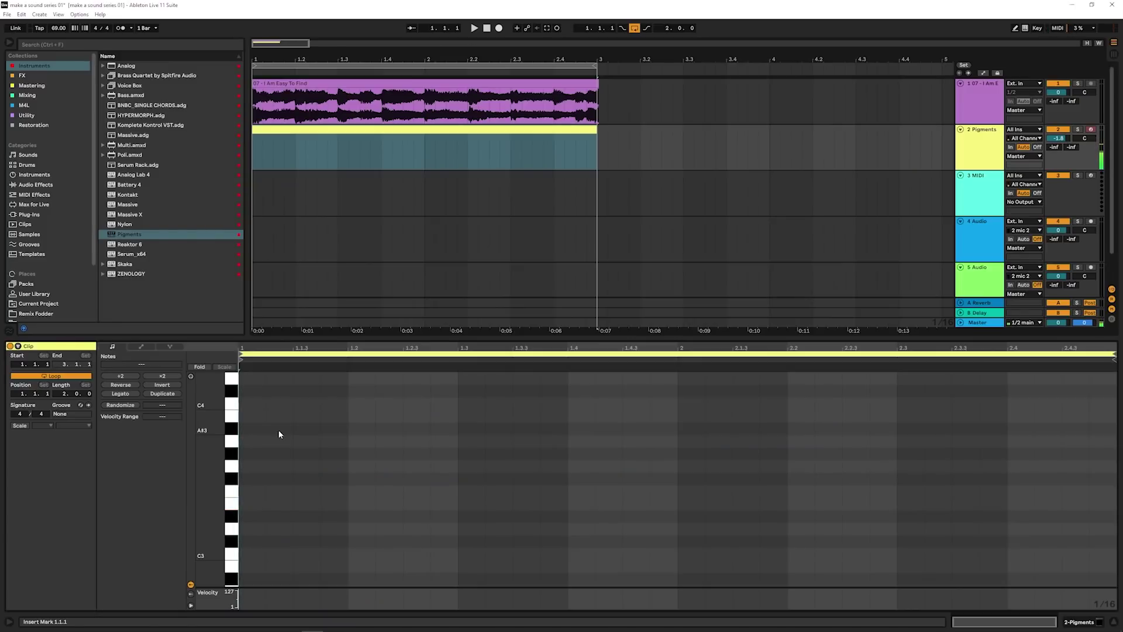
- Open track 2's Pigments editor, solo then unsolo the reference track, and move the window up-left
left_click(986, 147)
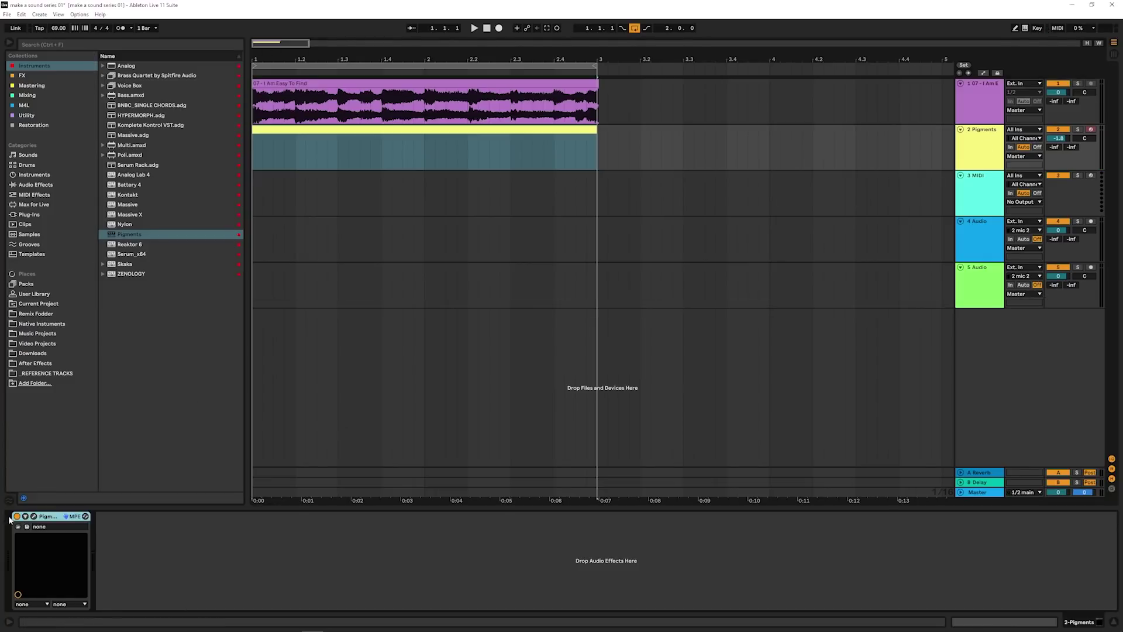
left_click(34, 516)
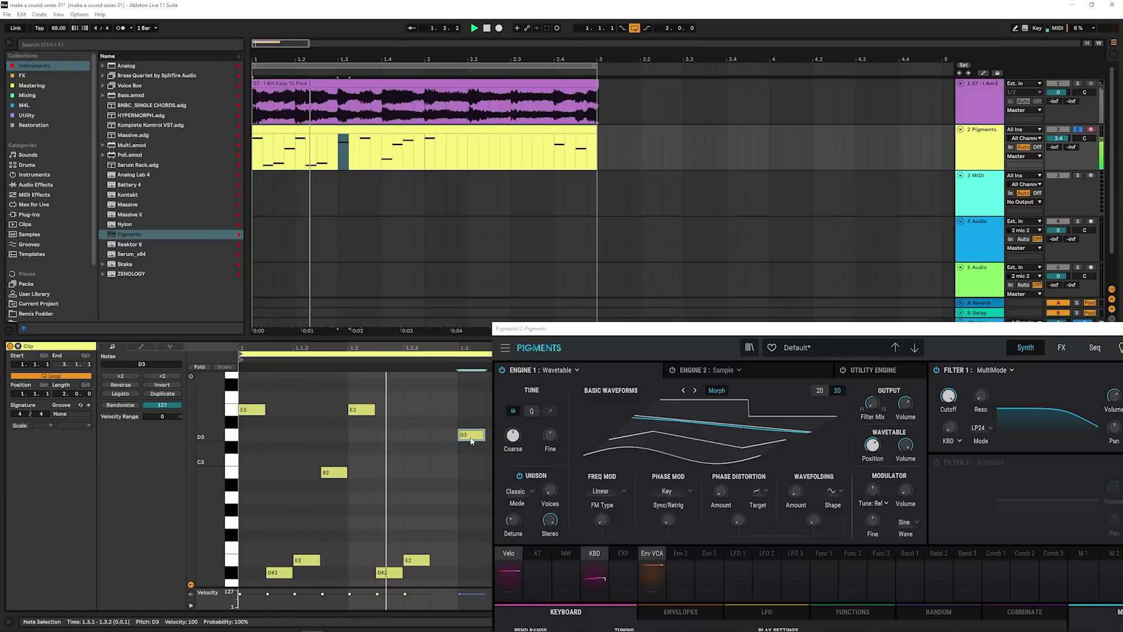
left_click(1079, 83)
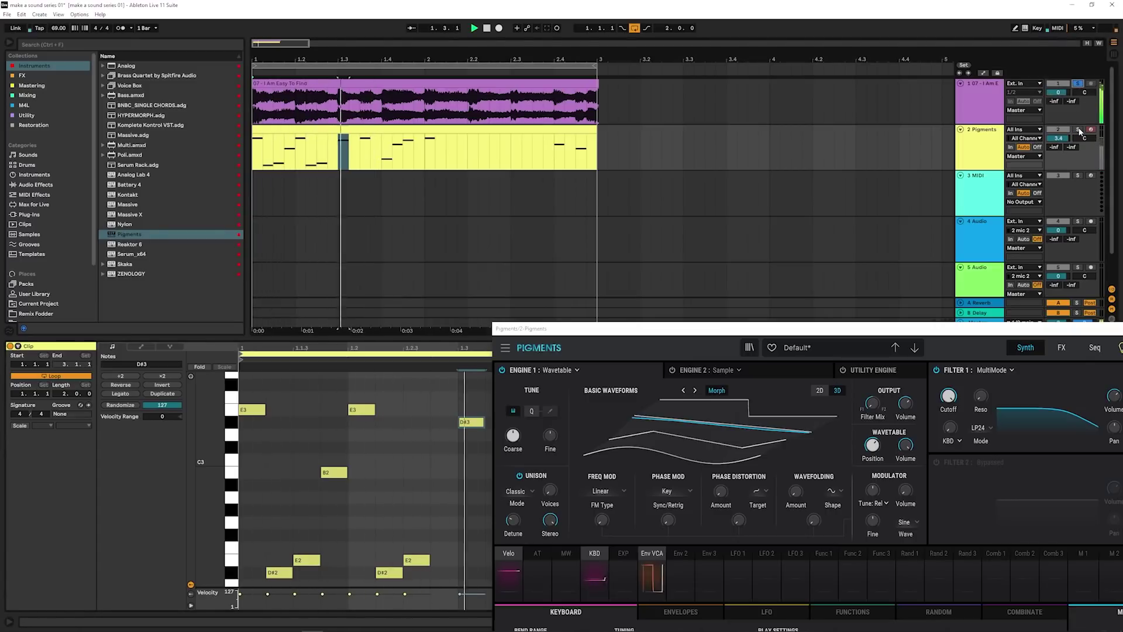
left_click(1075, 85)
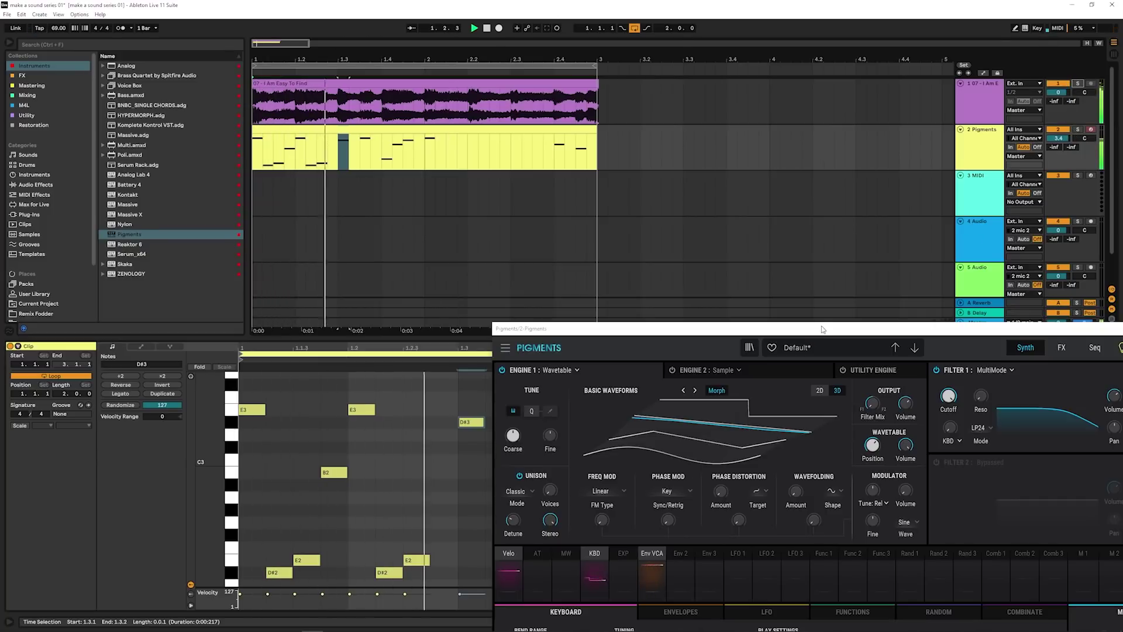
left_click_drag(822, 329, 581, 193)
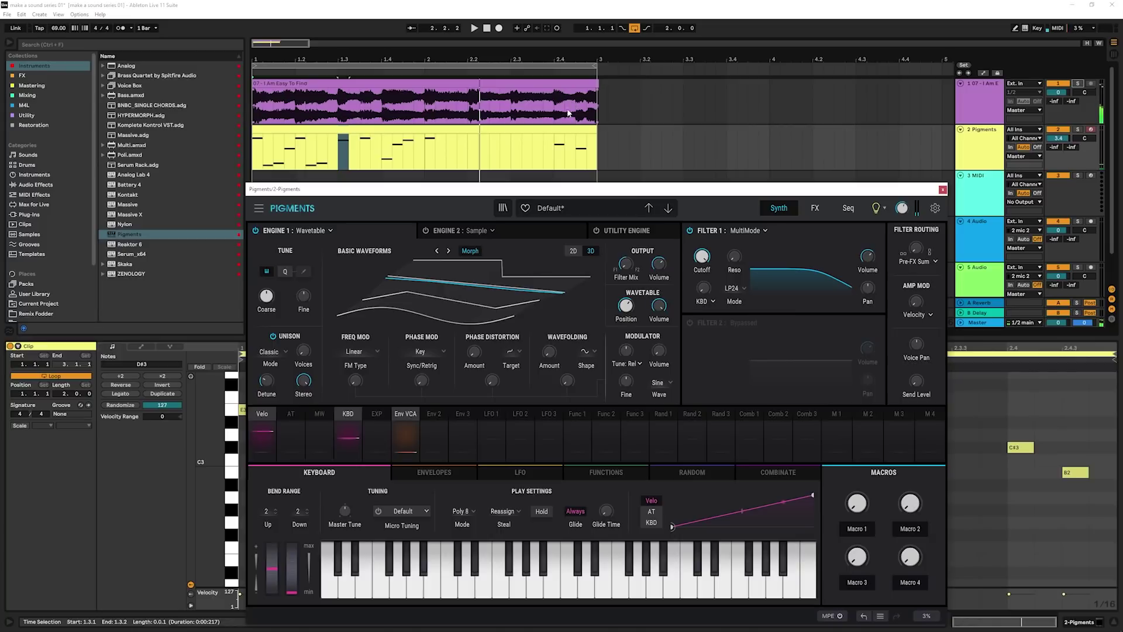
- Select the reference audio clip for its details and reposition the Pigments window to reveal track 2's clip
left_click_drag(539, 187, 618, 147)
left_click(486, 83)
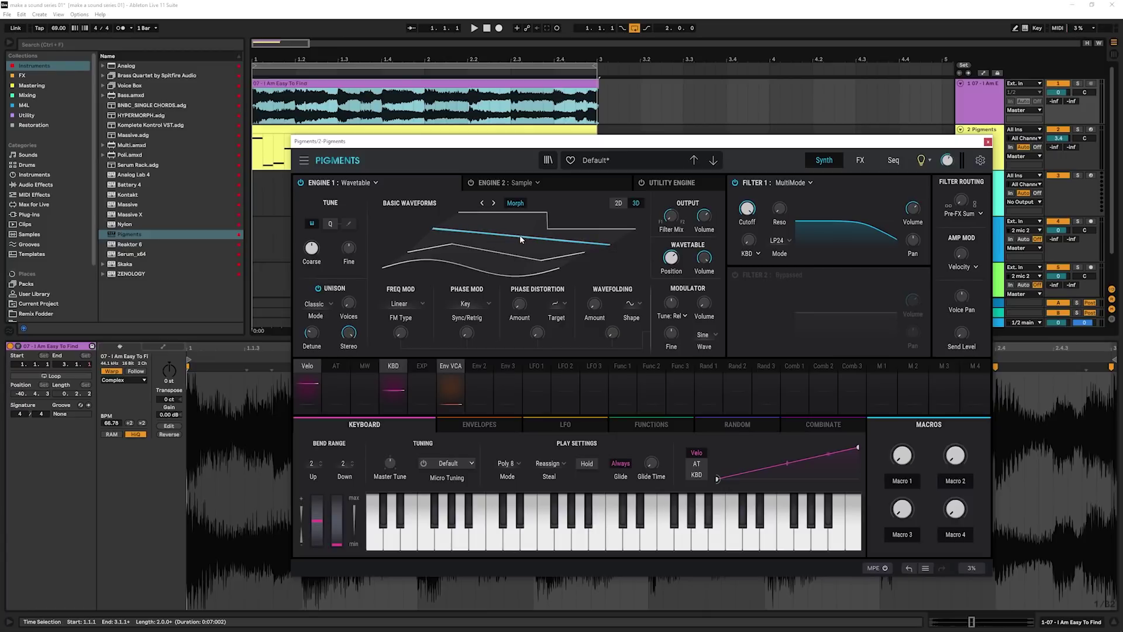
left_click_drag(534, 144, 504, 120)
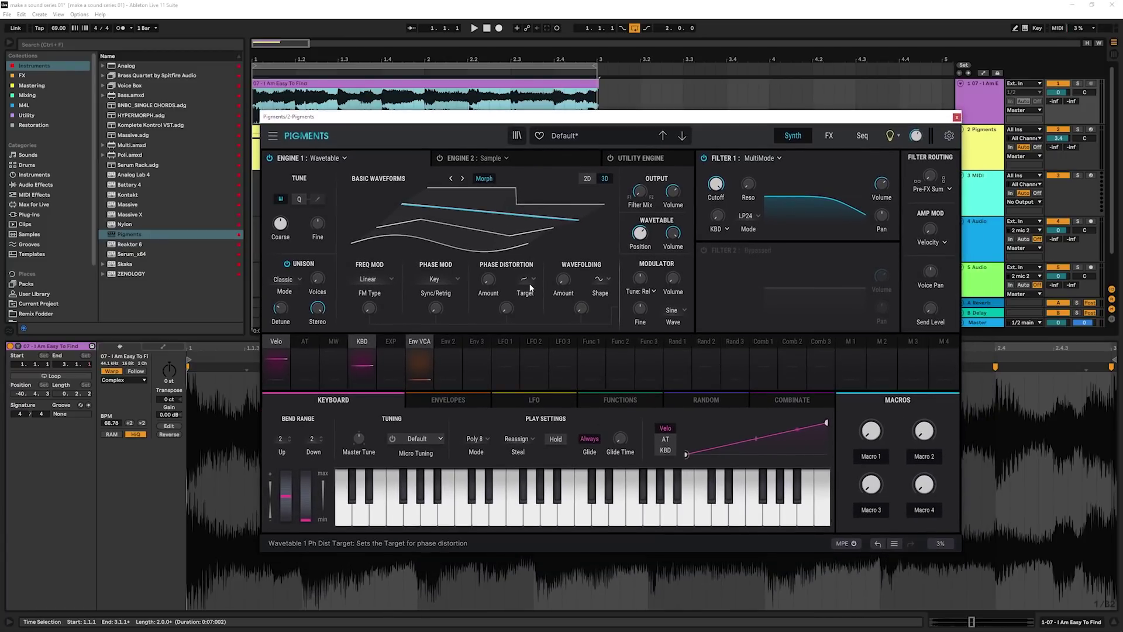
left_click_drag(440, 124, 431, 128)
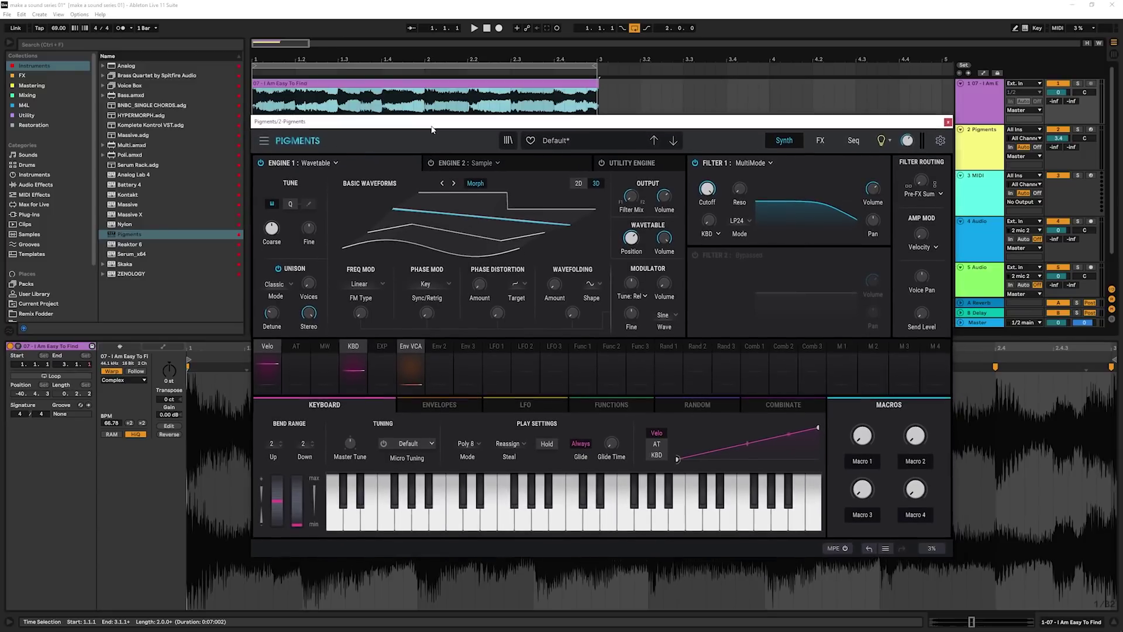
left_click(1065, 102)
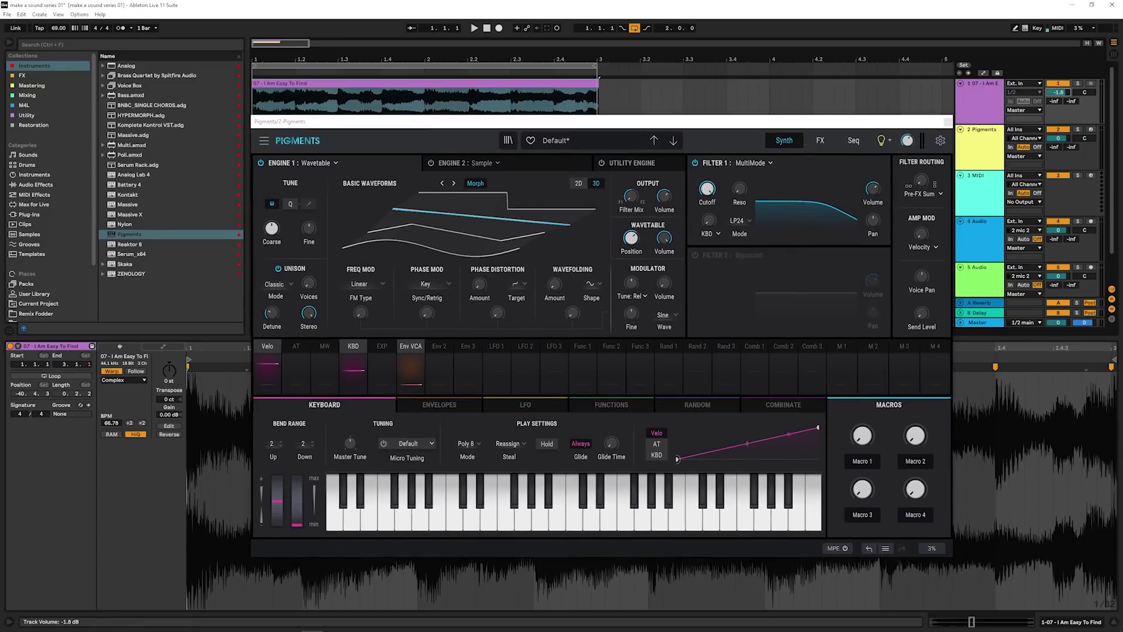
left_click(655, 125)
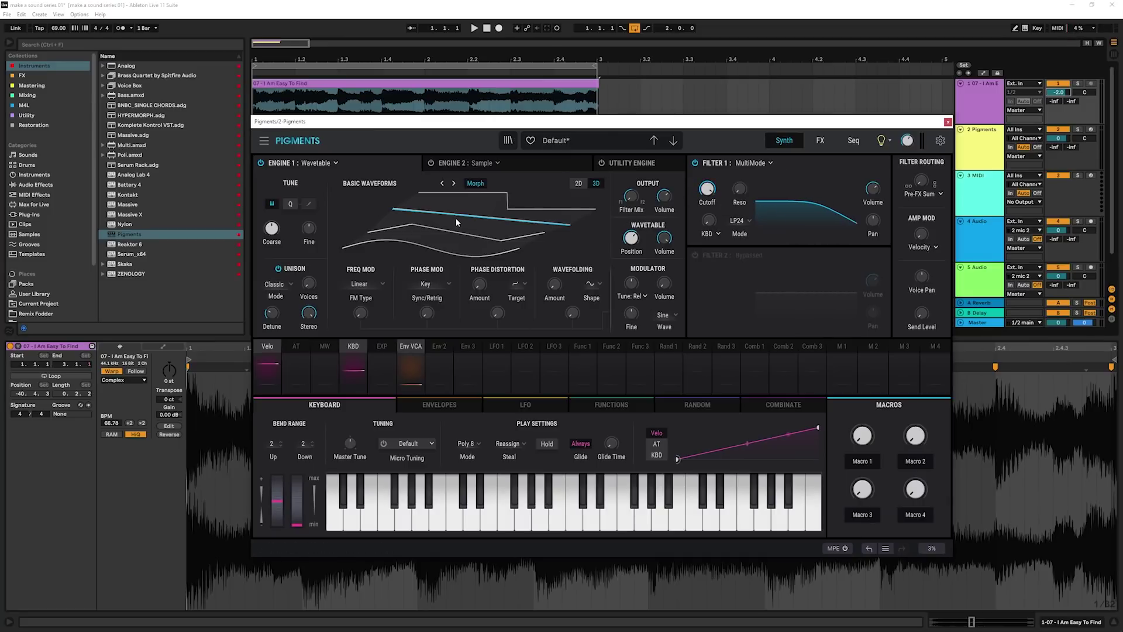
mouse_move(521, 119)
left_mouse_down()
mouse_move(515, 185)
mouse_move(518, 133)
left_mouse_up()
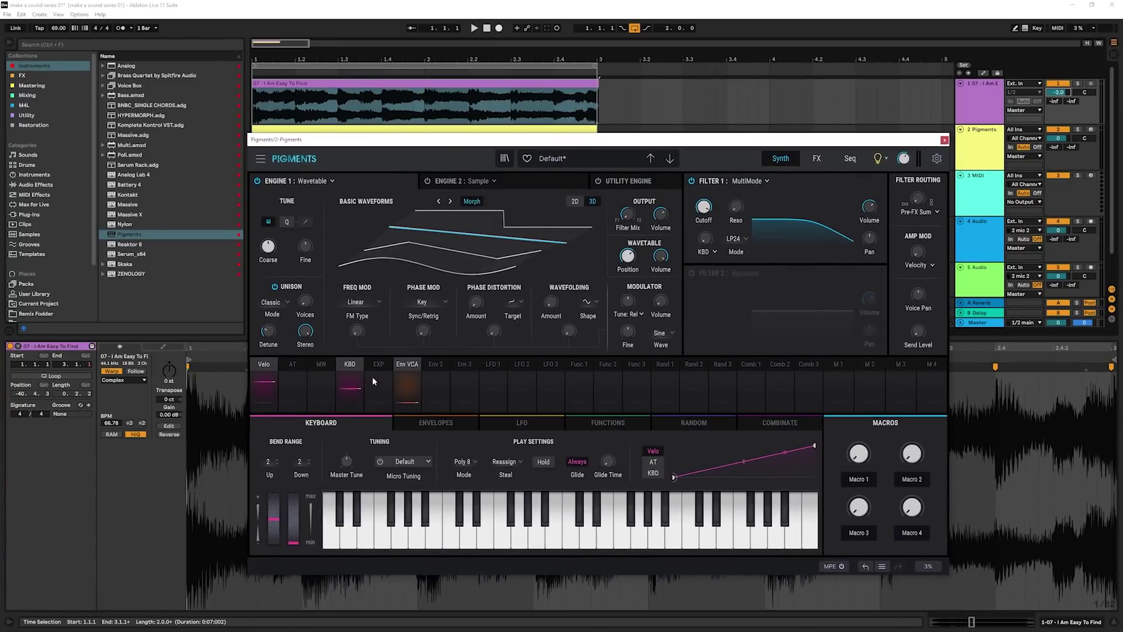
- Give Pigments' Env 2 a longer, nearly linear decay with a lower sustain
left_click(403, 390)
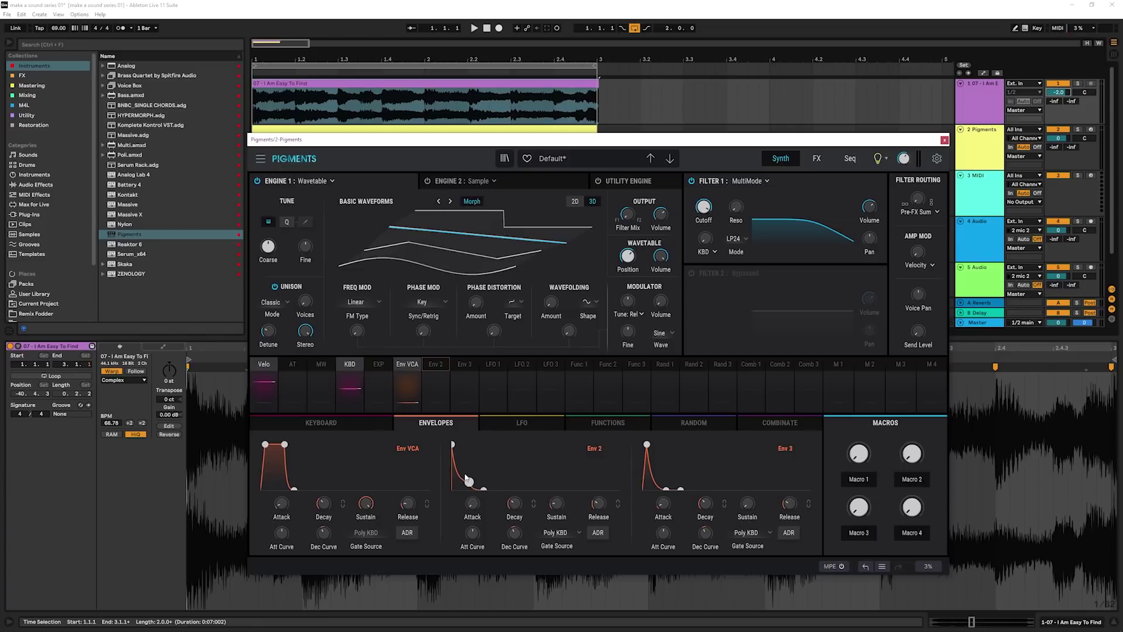
left_click_drag(468, 473, 496, 468)
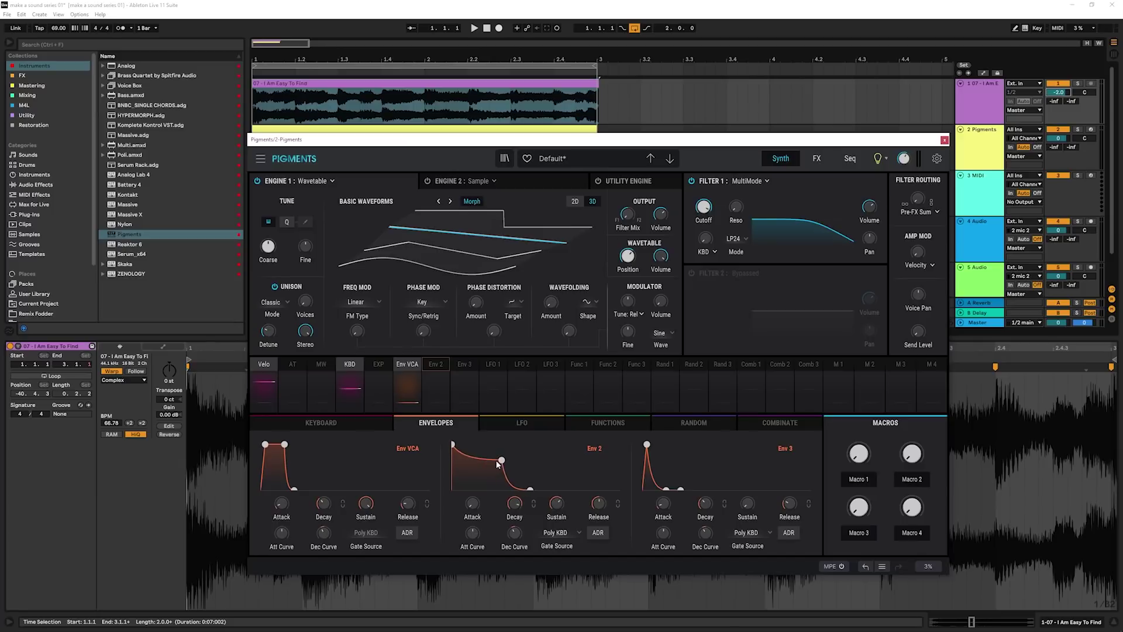
left_click_drag(514, 533, 526, 527)
left_click_drag(503, 460, 489, 484)
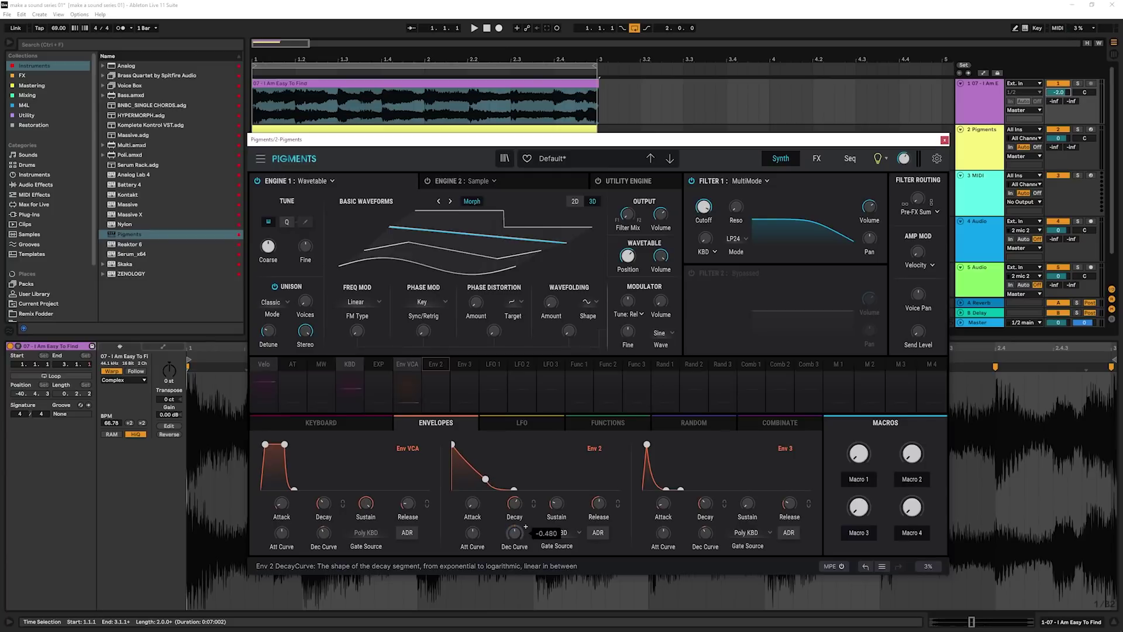
- Make the VCA envelope's attack instant and its decay shorter, comparing soloed tracks
left_click_drag(265, 444, 270, 472)
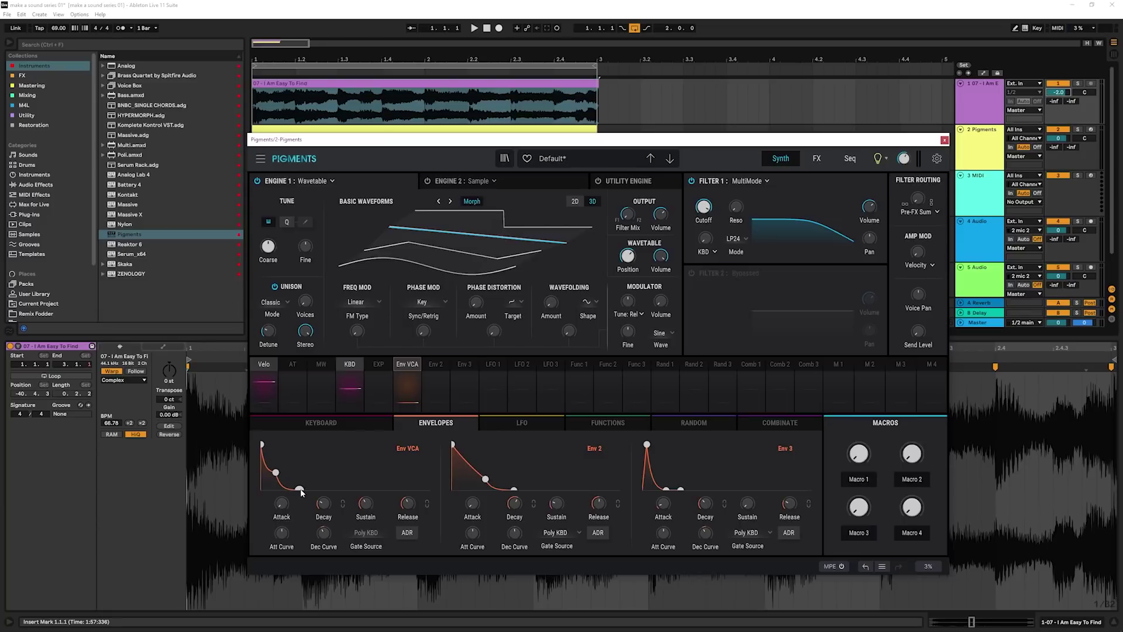
key("space")
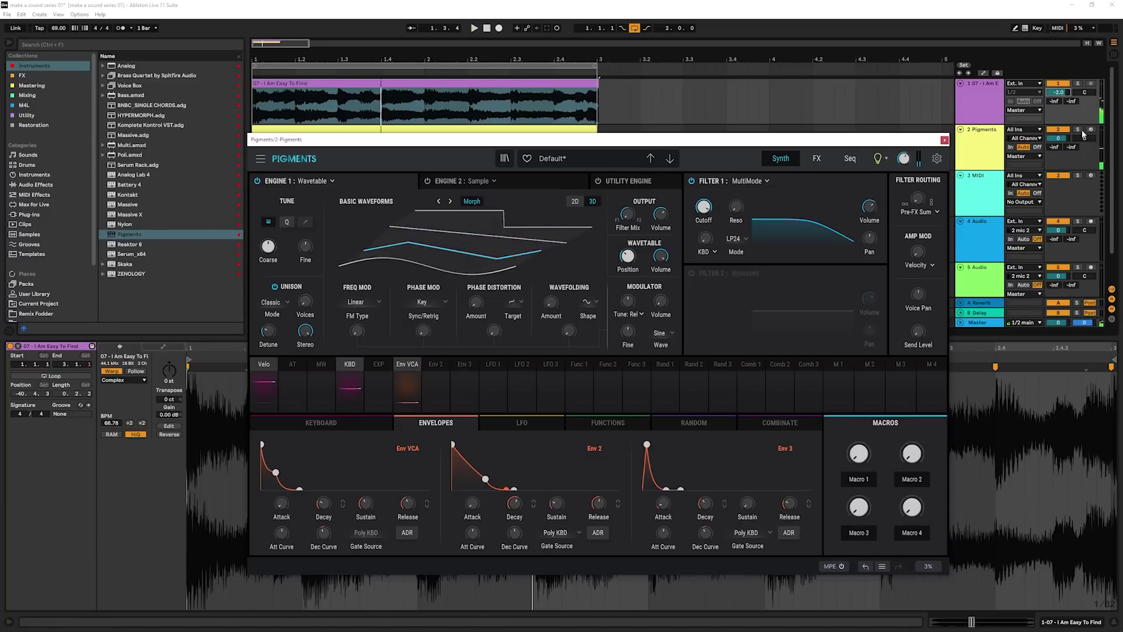
left_click(1080, 130)
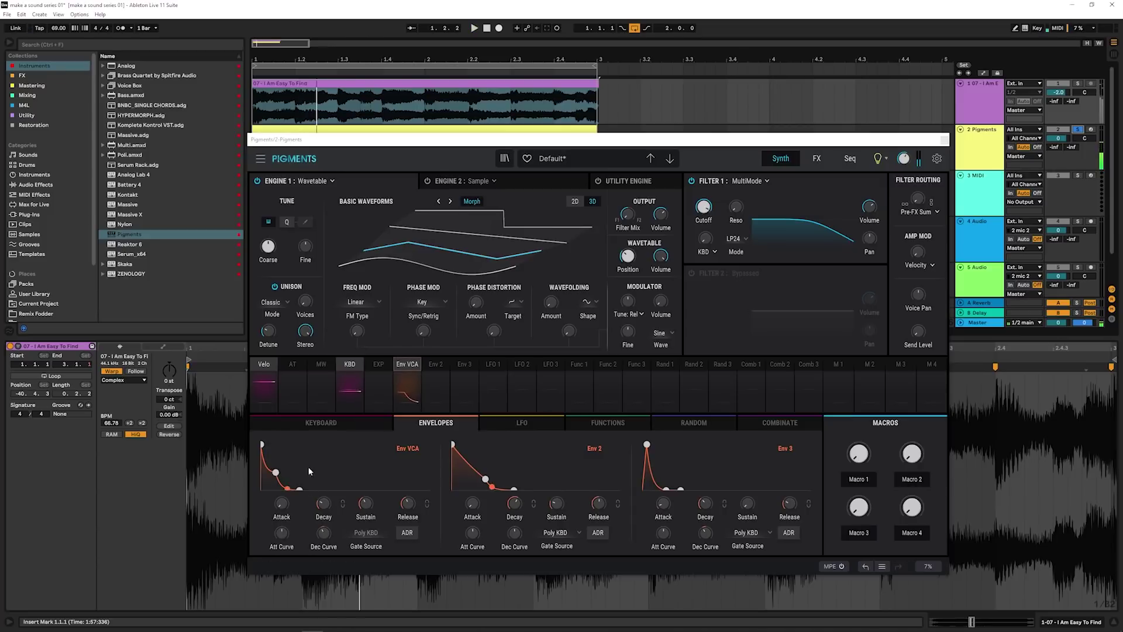
left_click_drag(300, 490, 296, 494)
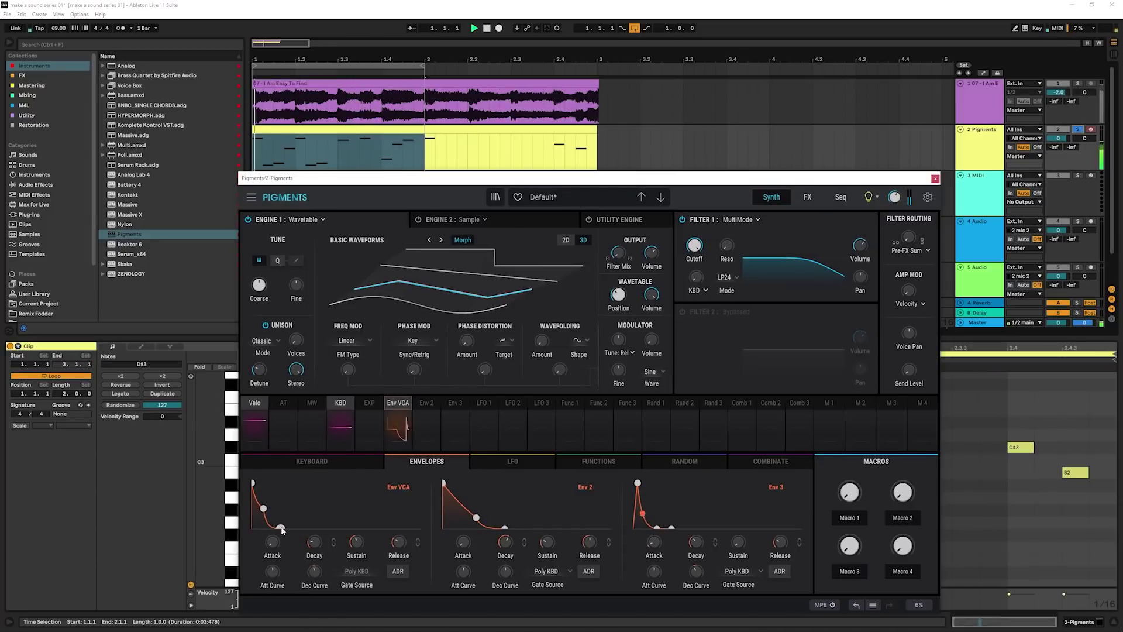
left_click_drag(281, 530, 260, 513)
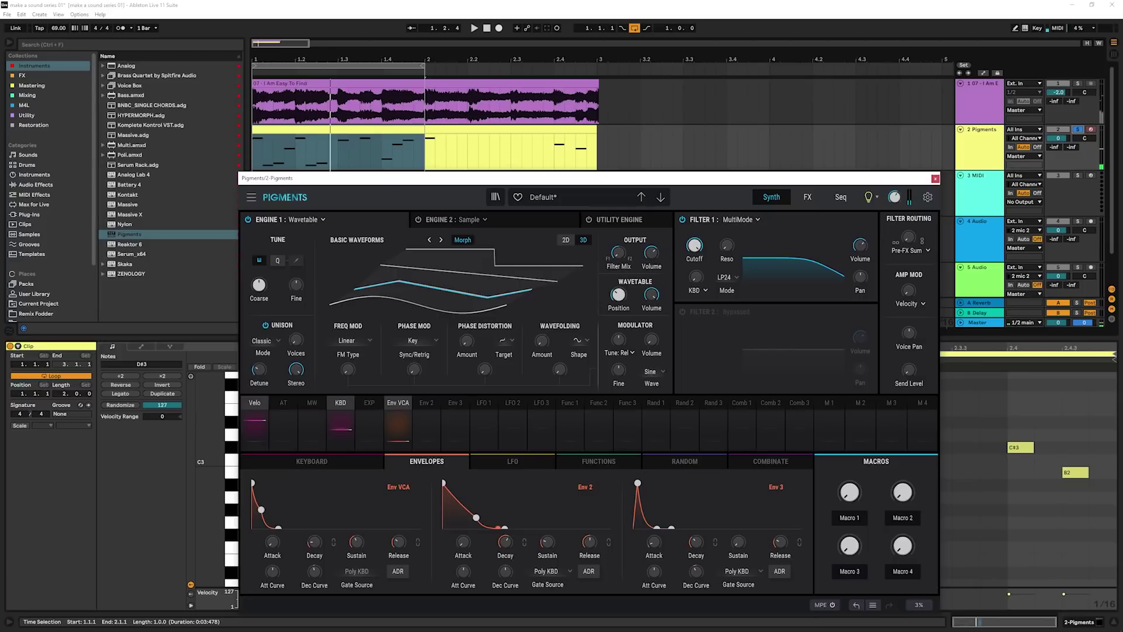
left_click(1078, 83)
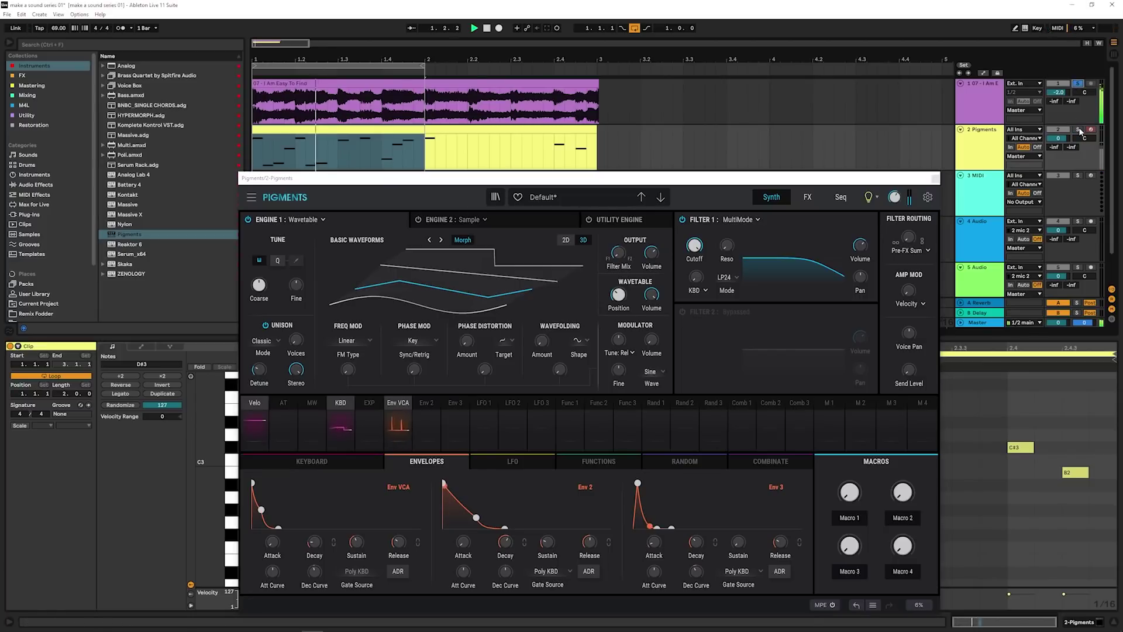
left_click(1078, 130)
mouse_move(594, 182)
left_mouse_down()
mouse_move(593, 166)
mouse_move(575, 187)
left_mouse_up()
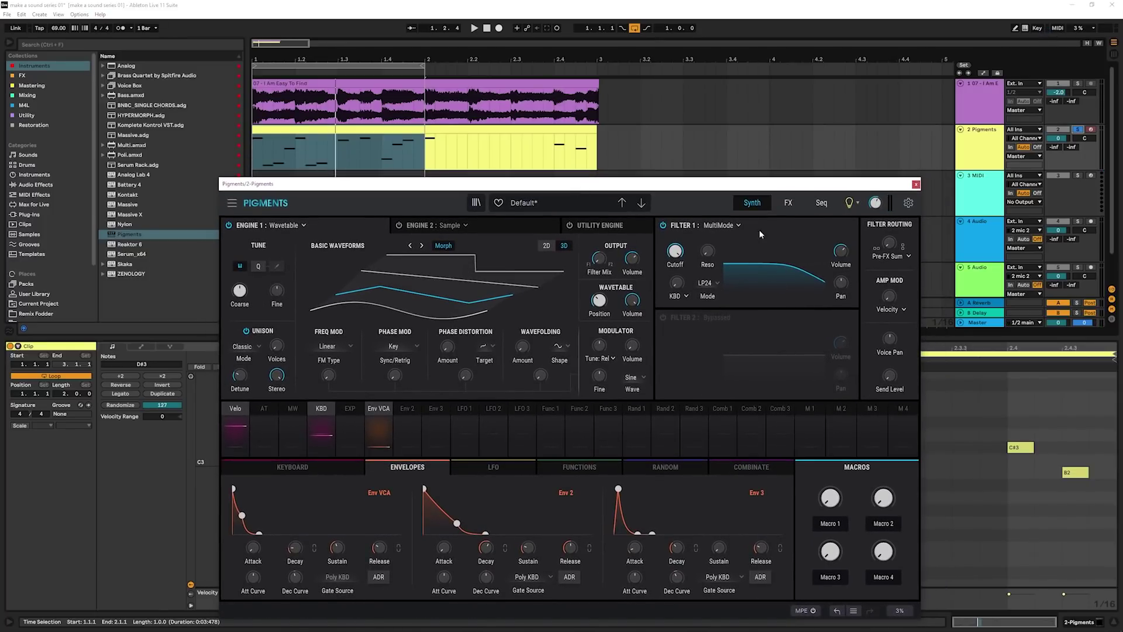
- Try Mini, Jup-8 and Comb types on Filter 1, settling on Mini
left_click(728, 225)
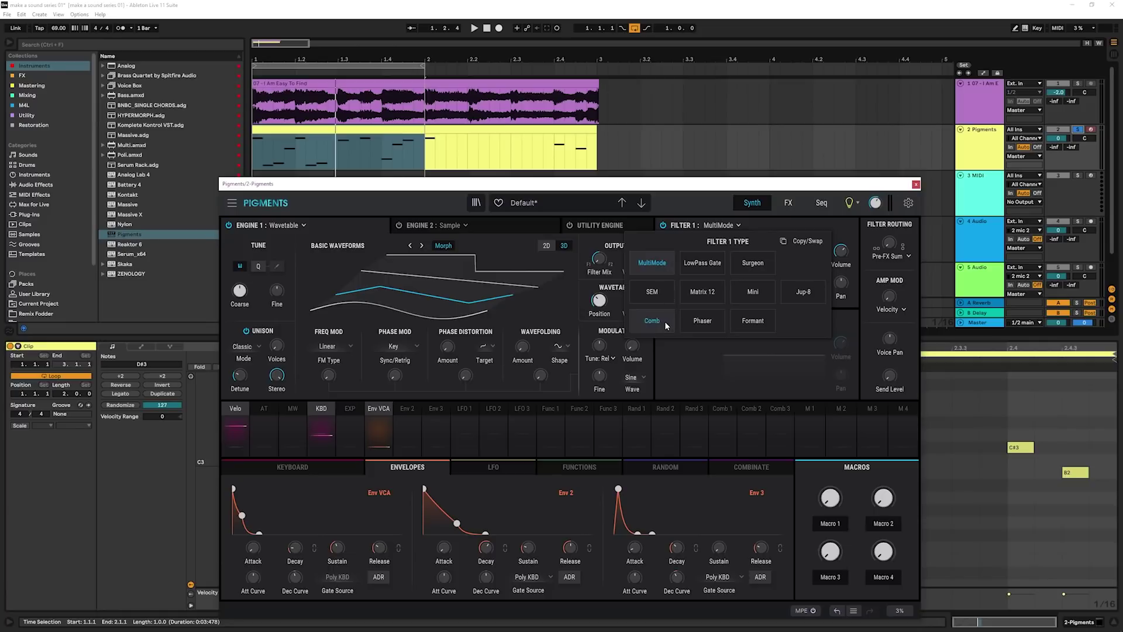
left_click(753, 292)
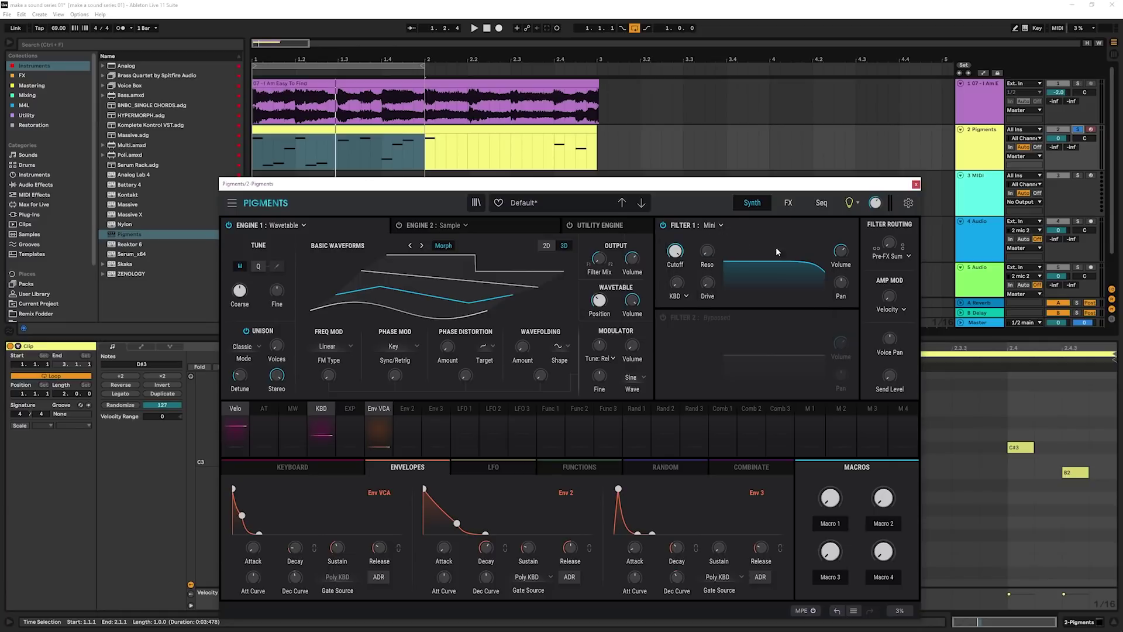
left_click(723, 226)
left_click(782, 278)
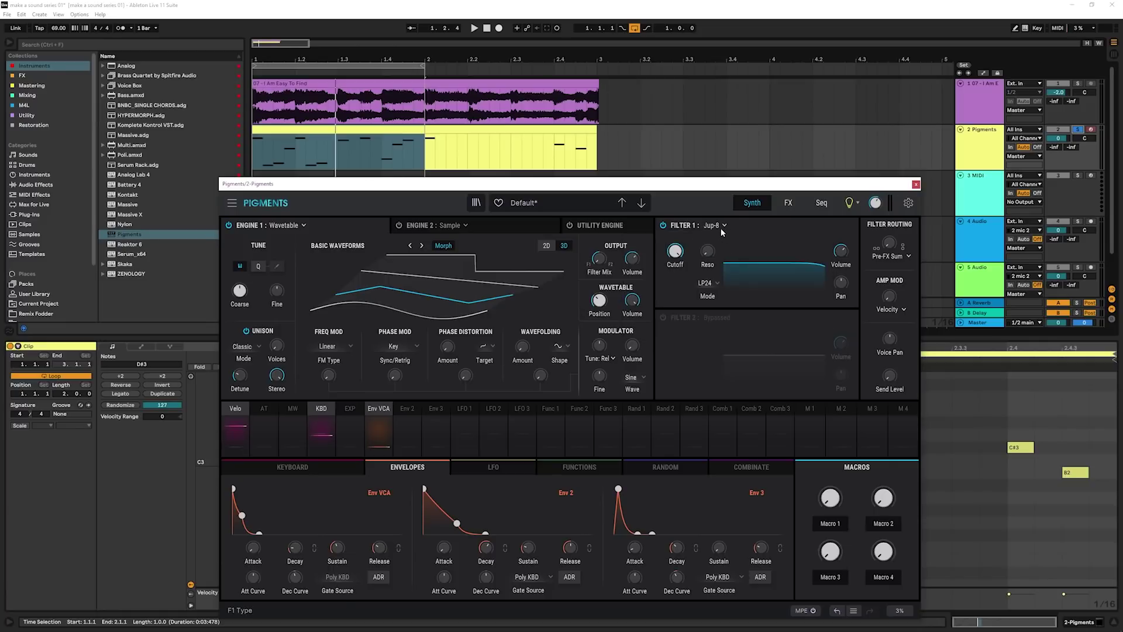
left_click(723, 229)
left_click(714, 273)
left_click(725, 226)
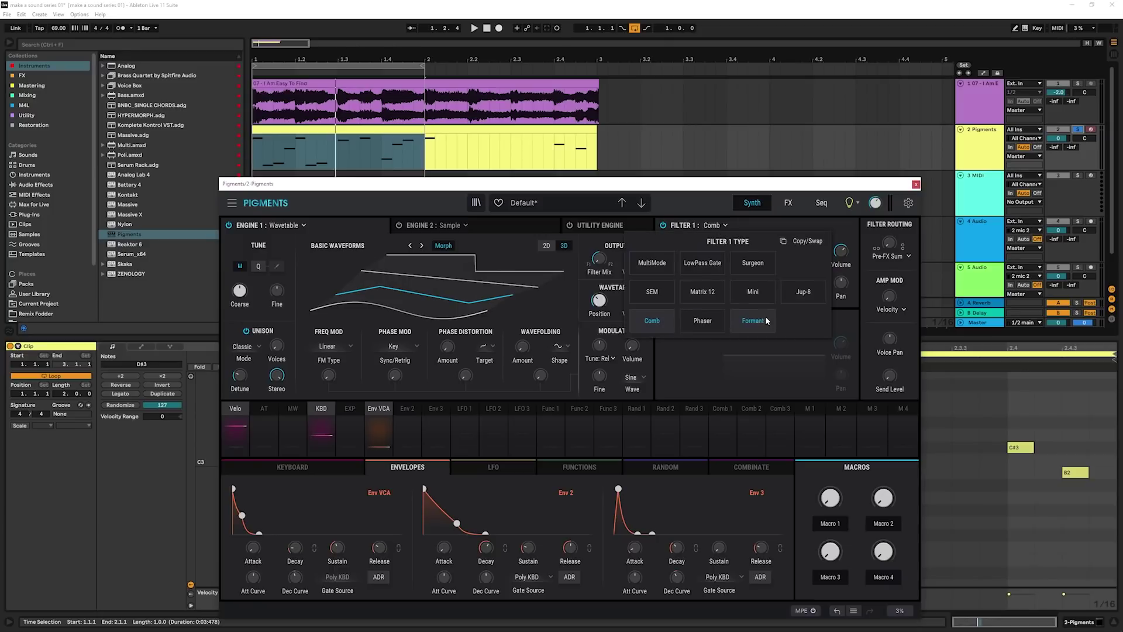
left_click(760, 291)
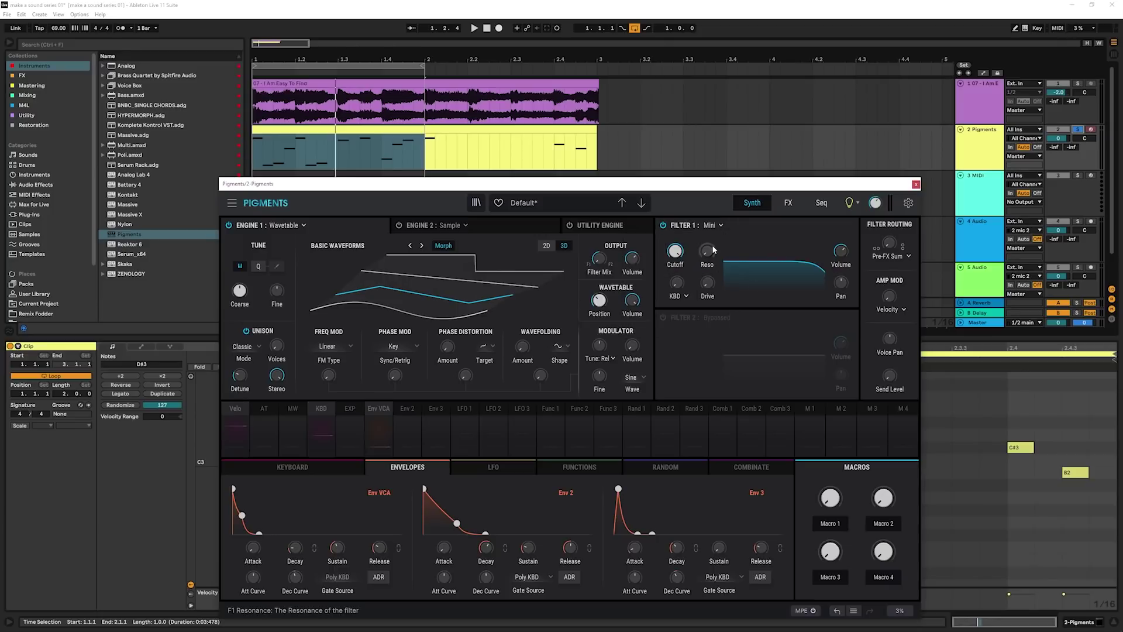
- Add drive to Filter 1, keep the amp attack instant and lengthen its decay slightly
key("space")
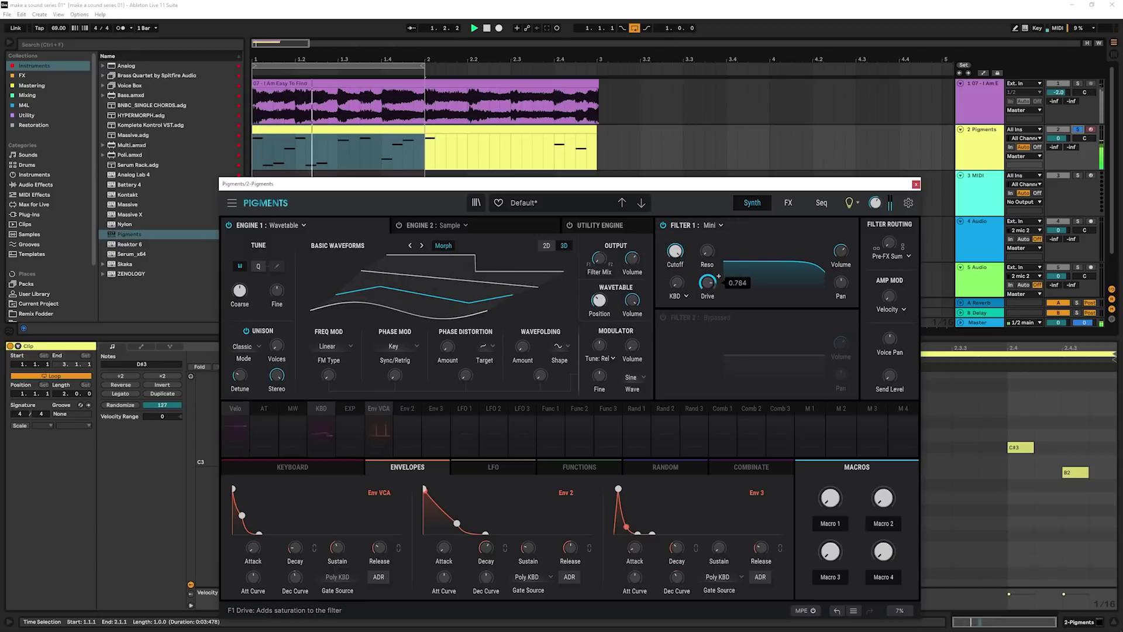
left_click_drag(706, 288, 706, 237)
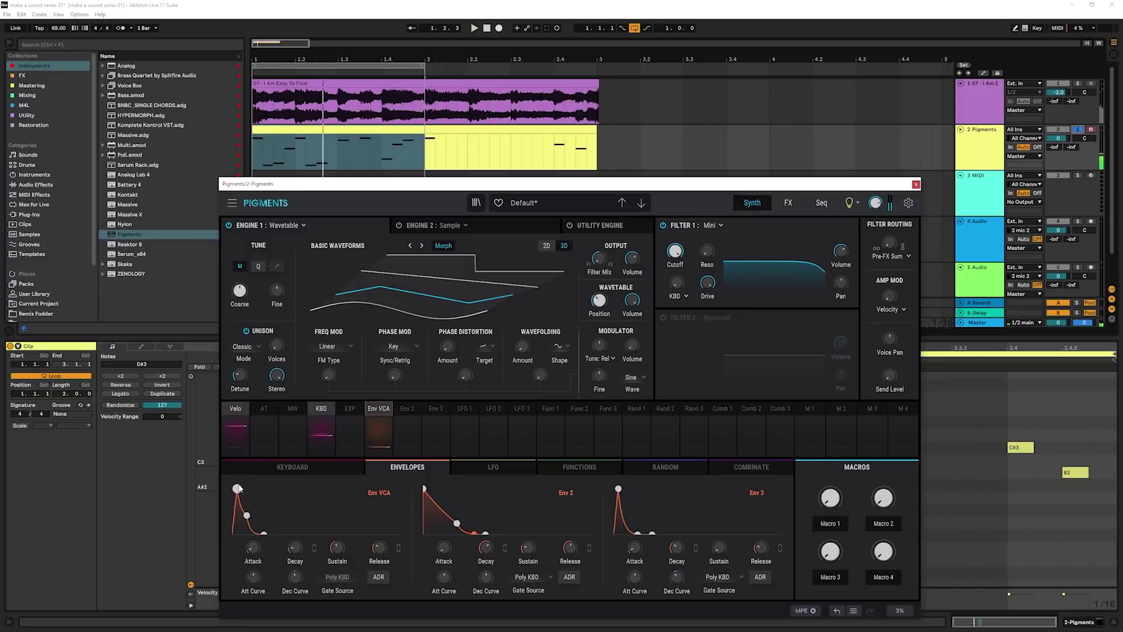
left_click_drag(237, 488, 218, 476)
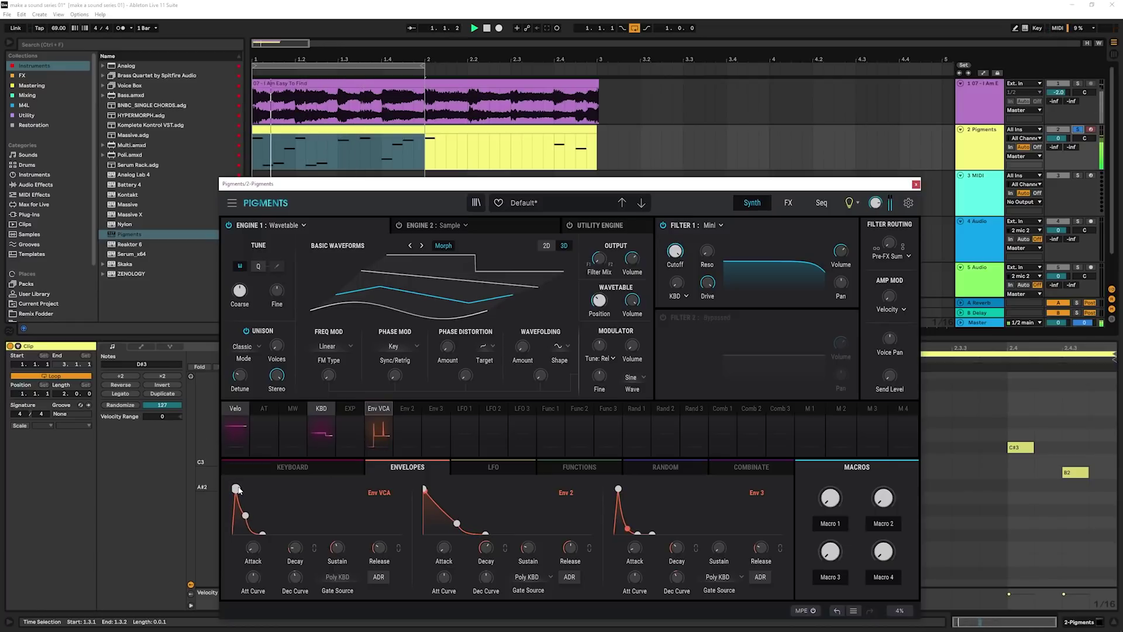
left_click_drag(245, 515, 277, 534)
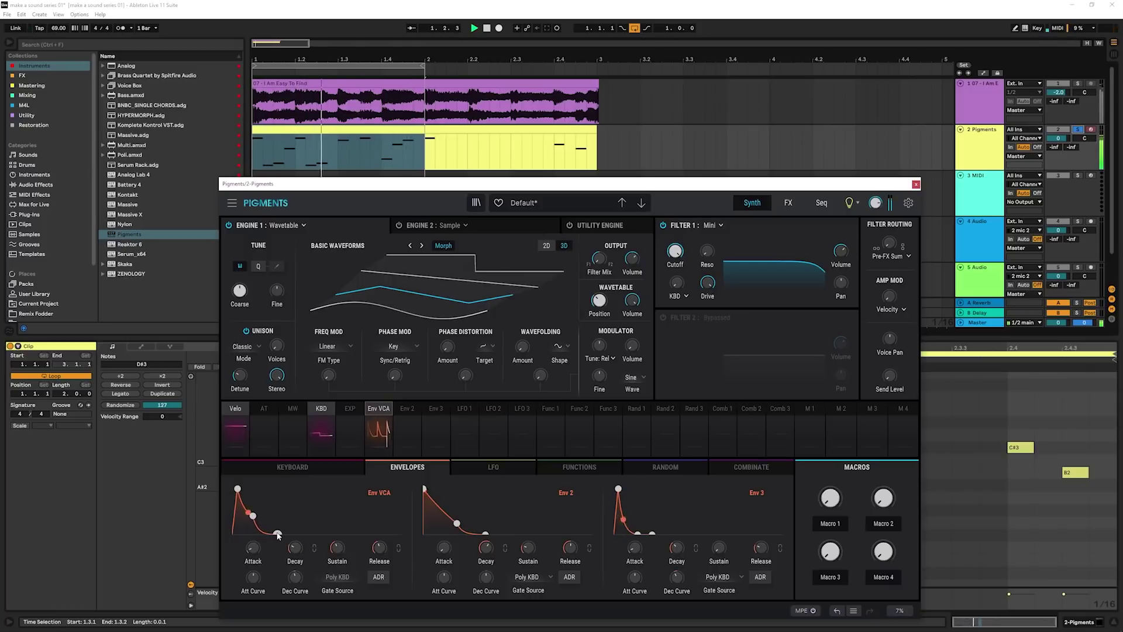
- Switch Pigments' Play Mode from Poly 8 to Mono in the Keyboard settings
left_click(315, 406)
left_click(913, 434)
left_click(315, 434)
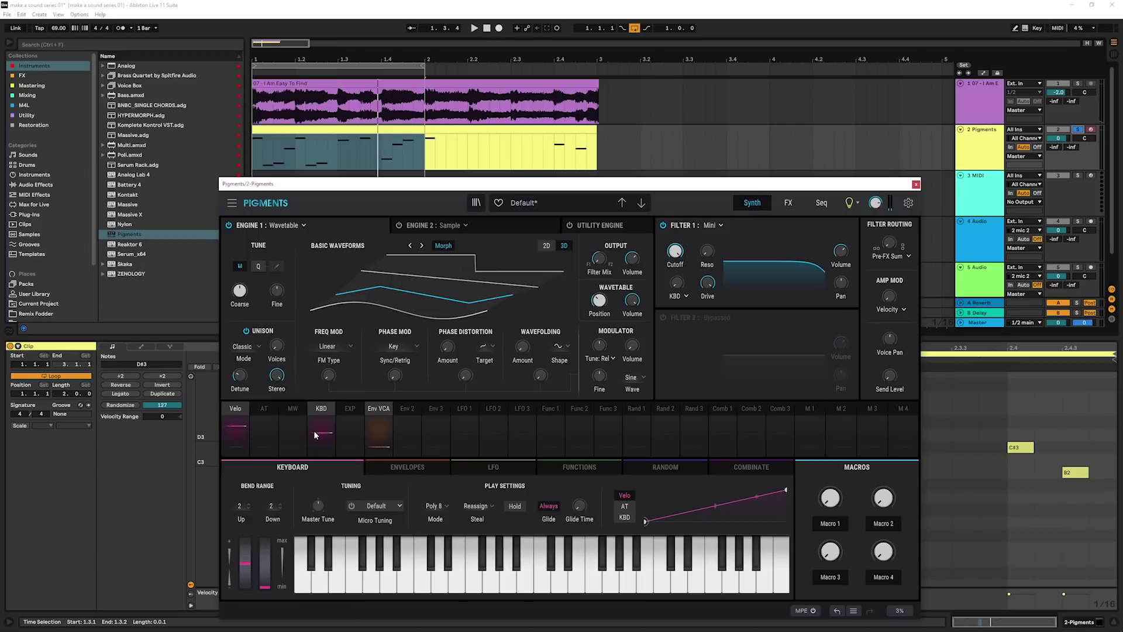
left_click(437, 506)
left_click(442, 364)
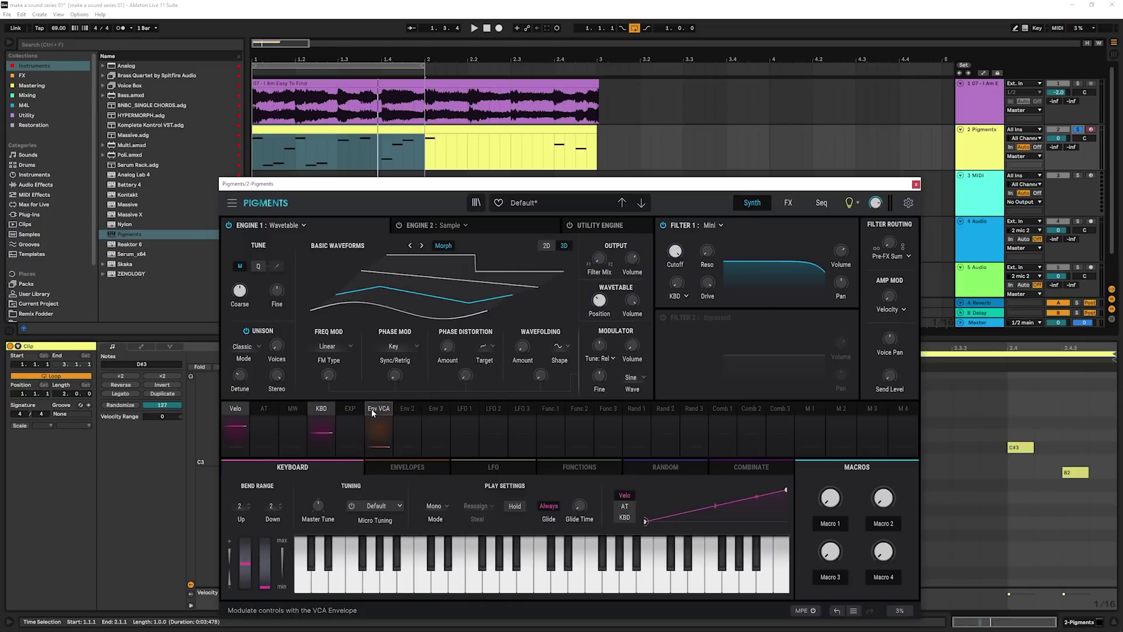
- Fine-tune the Env VCA decay while soloing the reference and Pigments tracks to compare
left_click(407, 467)
key("space")
mouse_move(255, 519)
left_mouse_down()
mouse_move(269, 533)
mouse_move(248, 525)
left_mouse_up()
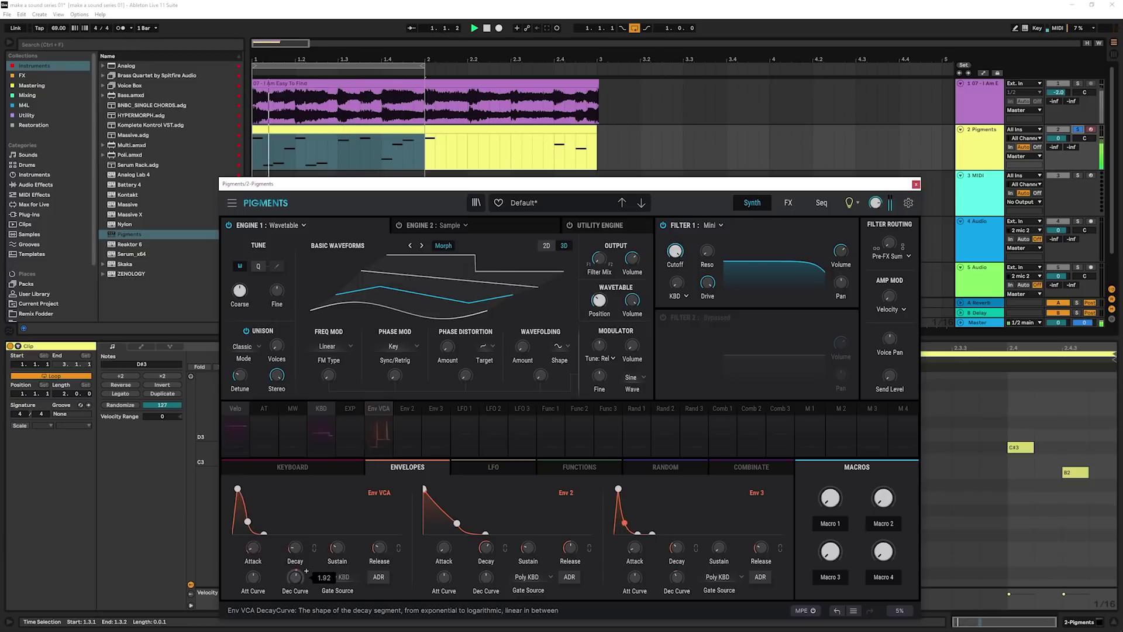
left_click_drag(249, 524, 254, 522)
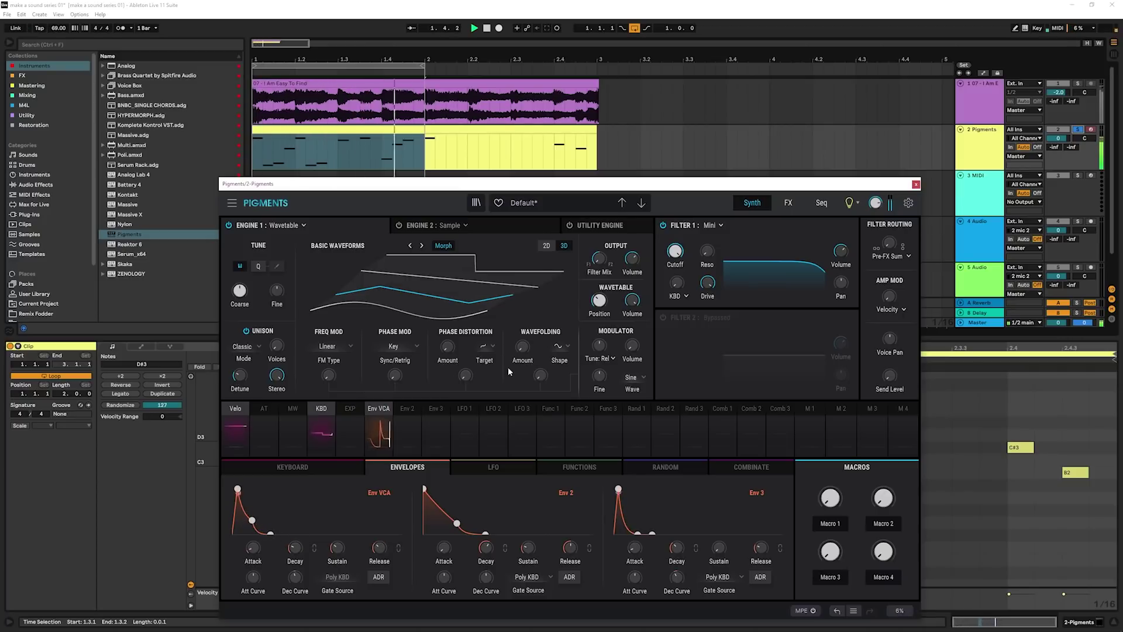
left_click(1078, 83)
left_click(1079, 130)
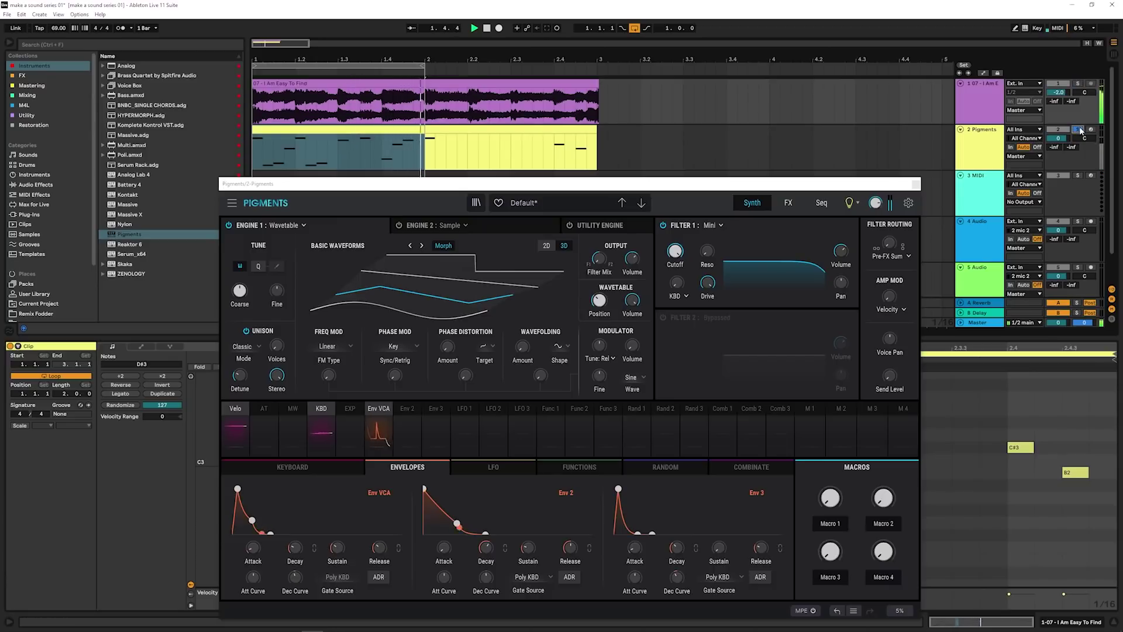
- Place Delay in FX A's third slot and turn up the Distortion drive
left_click(788, 203)
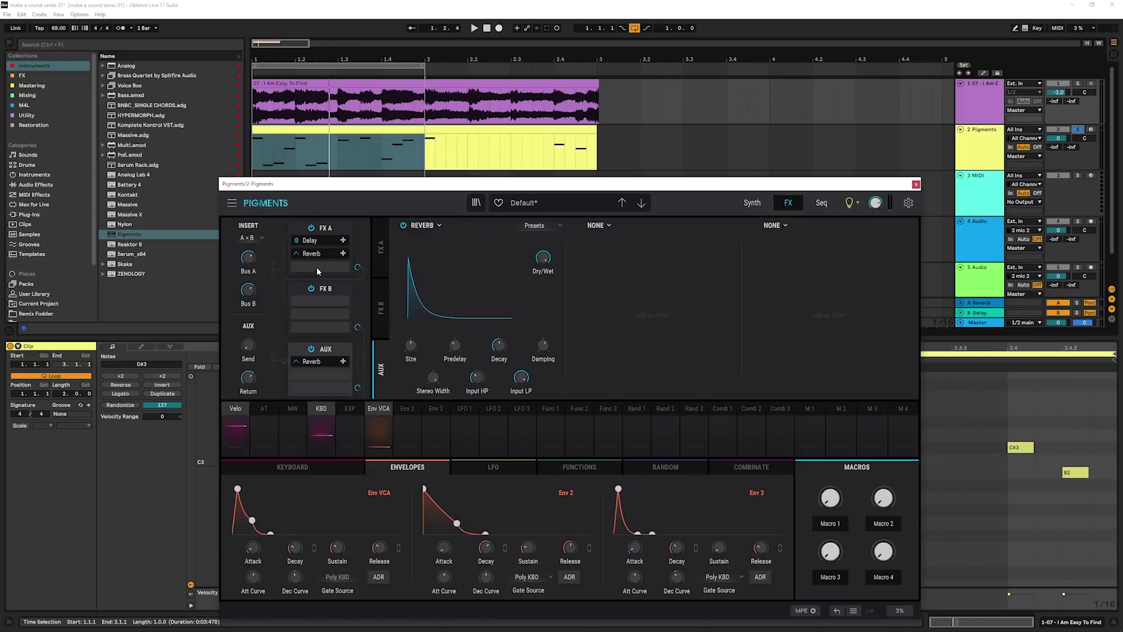
left_click_drag(325, 267, 327, 266)
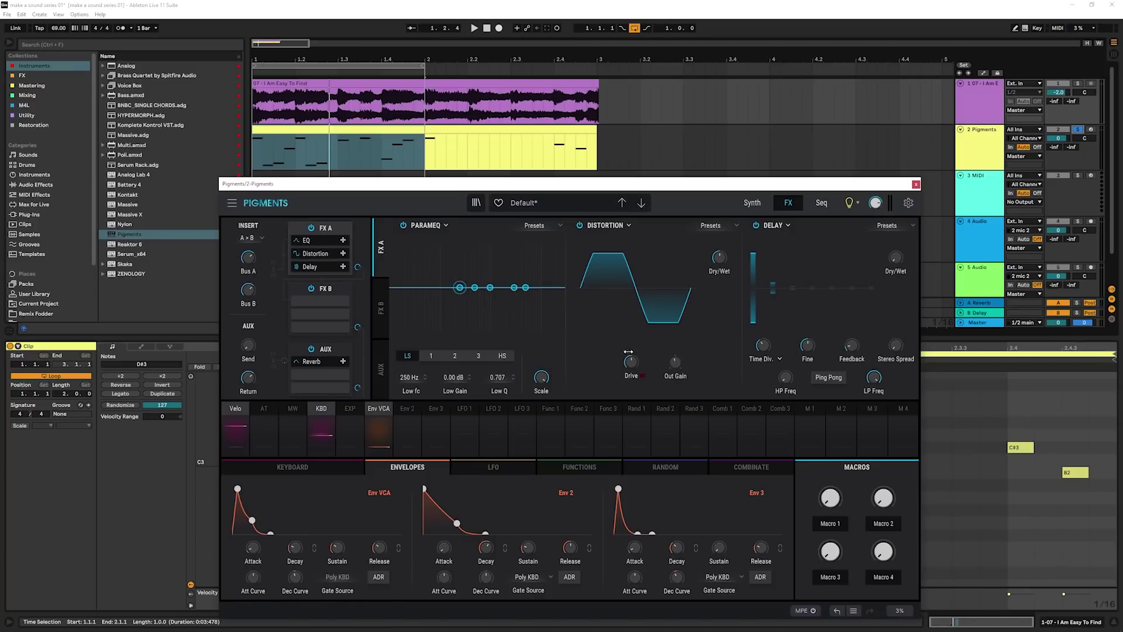
left_click_drag(631, 361, 631, 353)
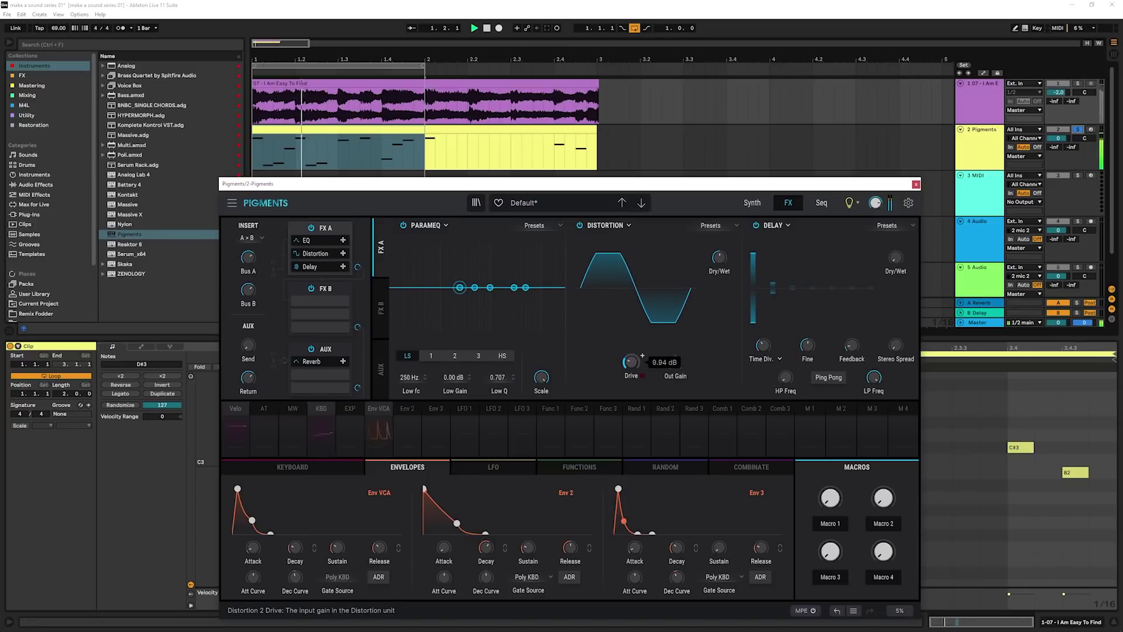
- Boost the highs with an EQ high shelf and select the low-shelf and second bands
left_click_drag(525, 288, 464, 295)
left_click(459, 287)
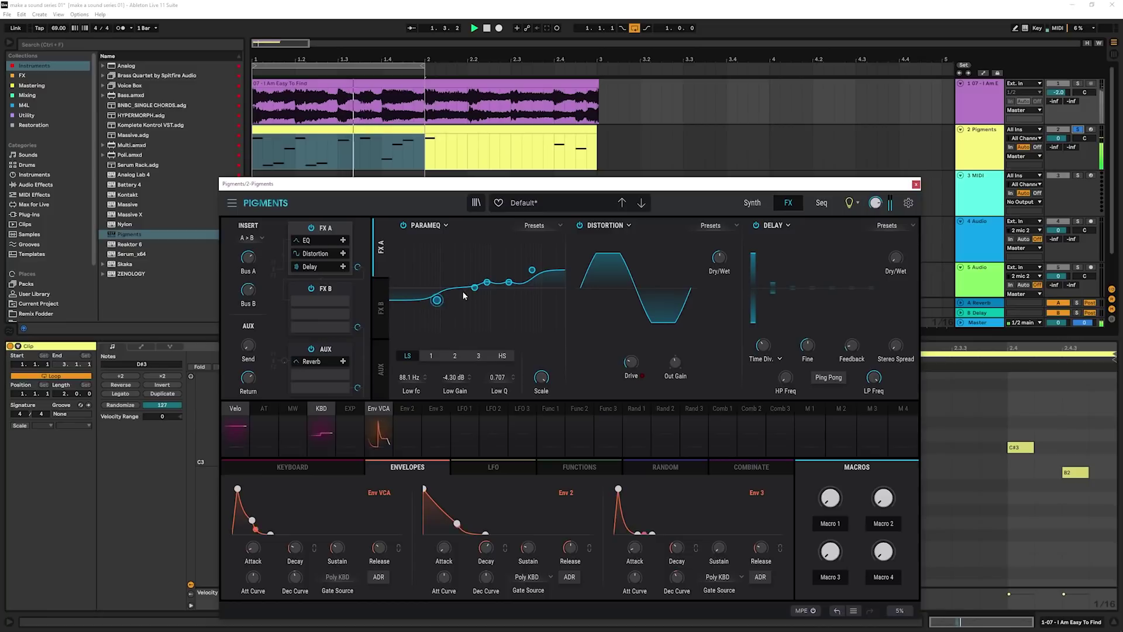
left_click(487, 283)
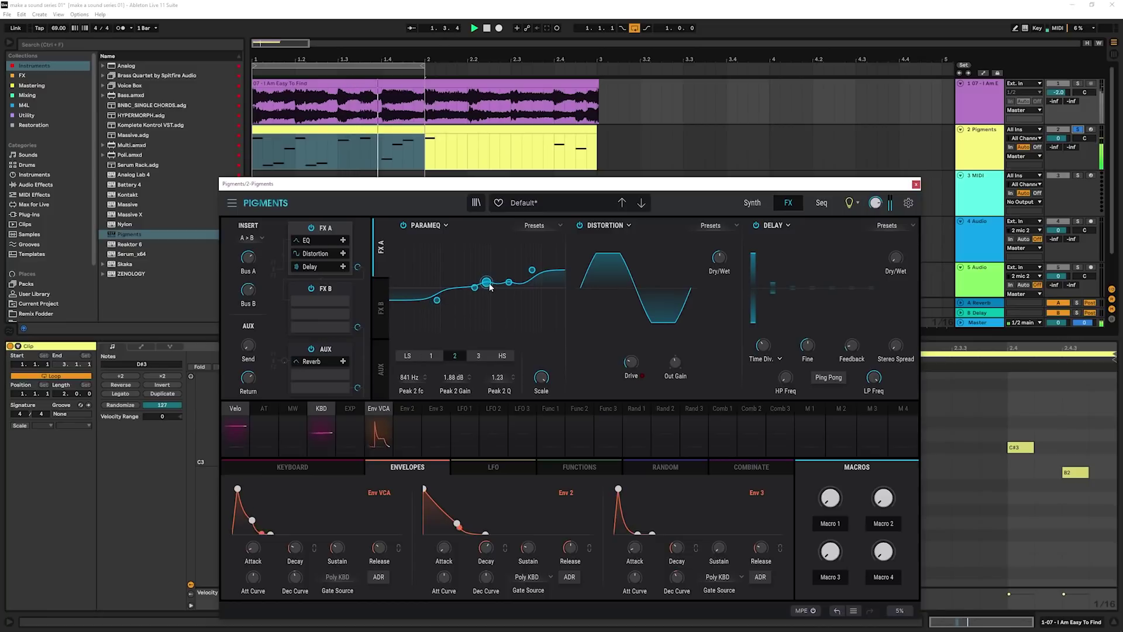
- Compare against the reference track, then re-solo Pigments and return to the synth page
left_click(1079, 129)
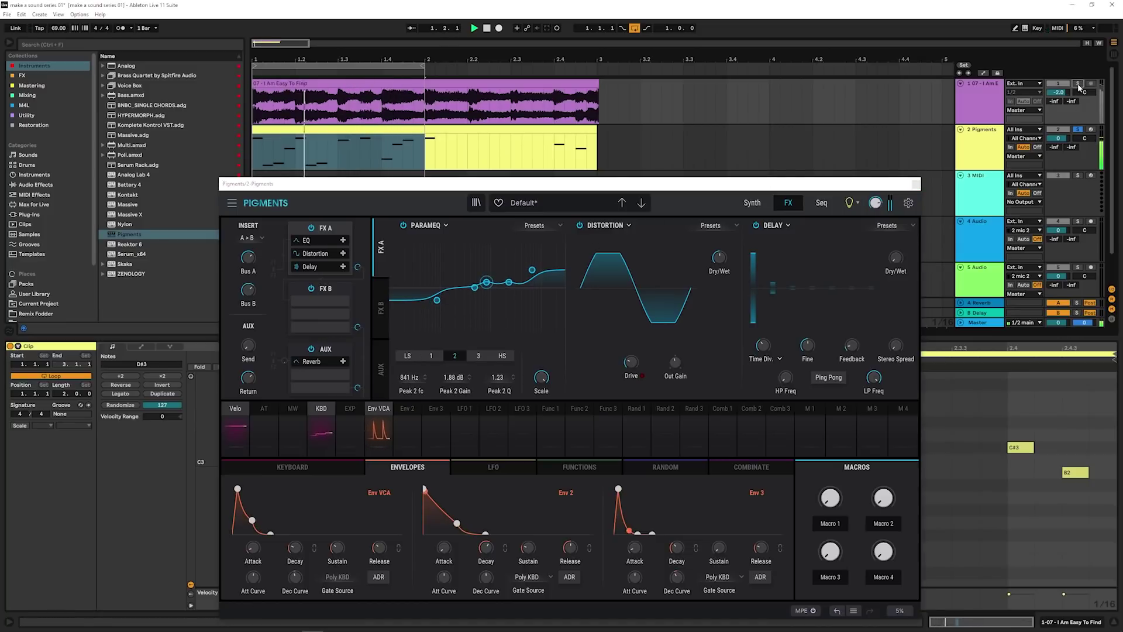
left_click(1080, 131)
left_click(752, 202)
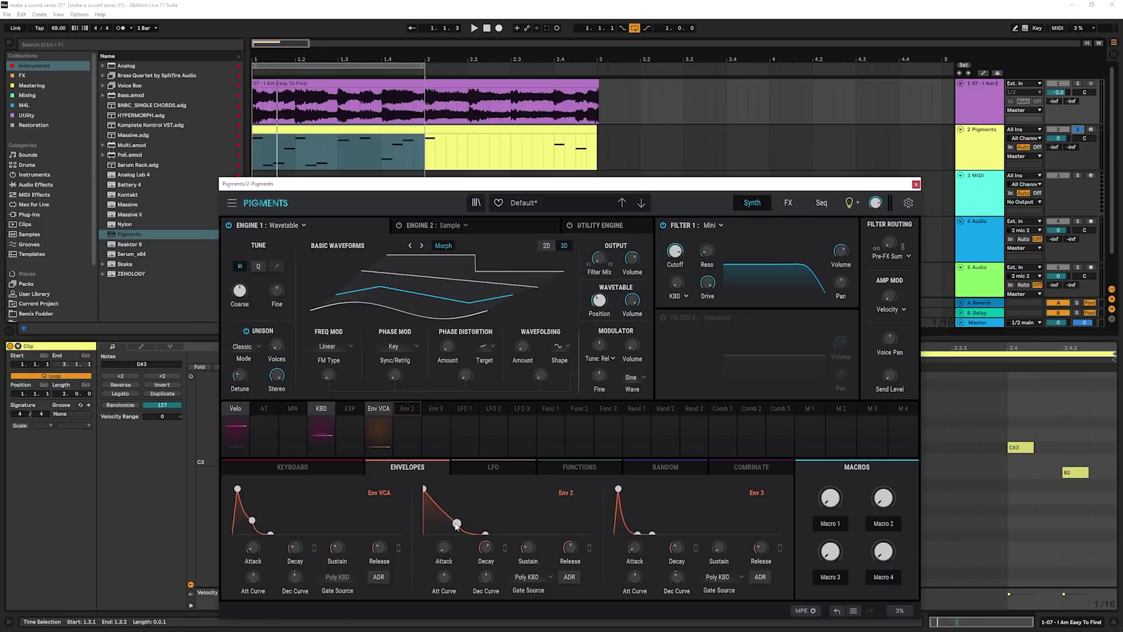
- Shorten Env 2's decay and route Env 2 to the Filter 1 cutoff at 0.18
left_click_drag(457, 523, 440, 514)
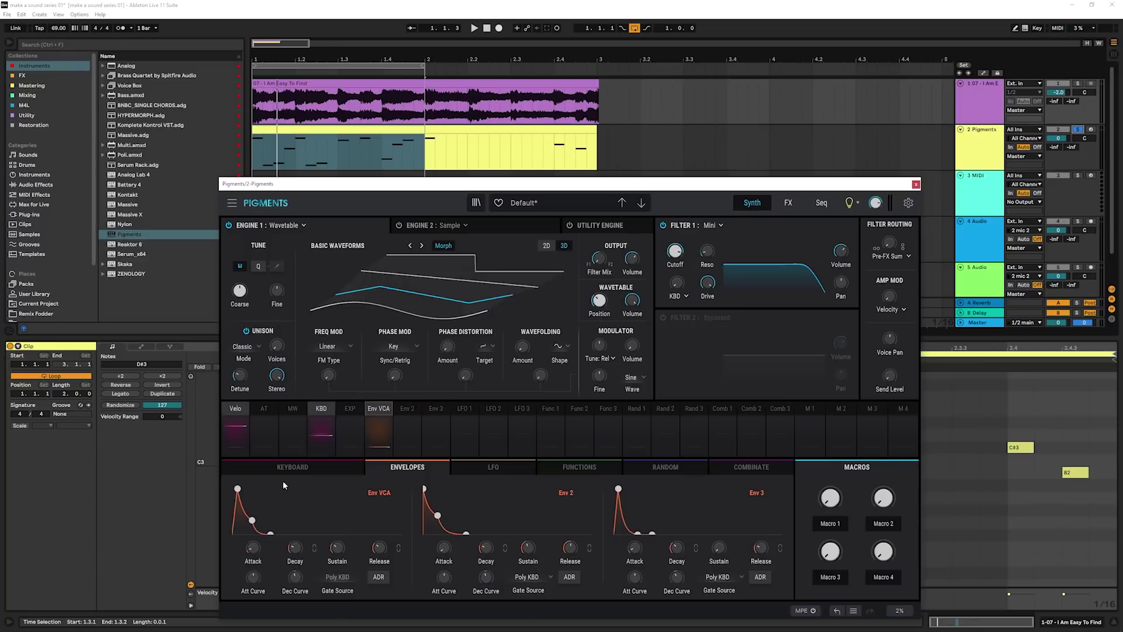
left_click(409, 412)
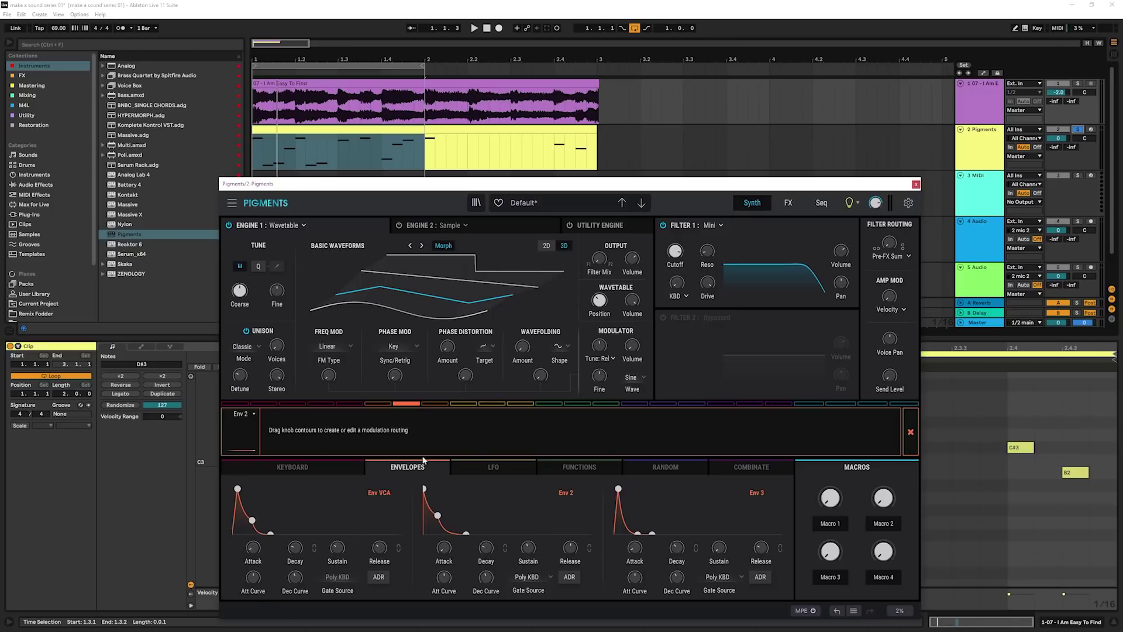
left_click(910, 433)
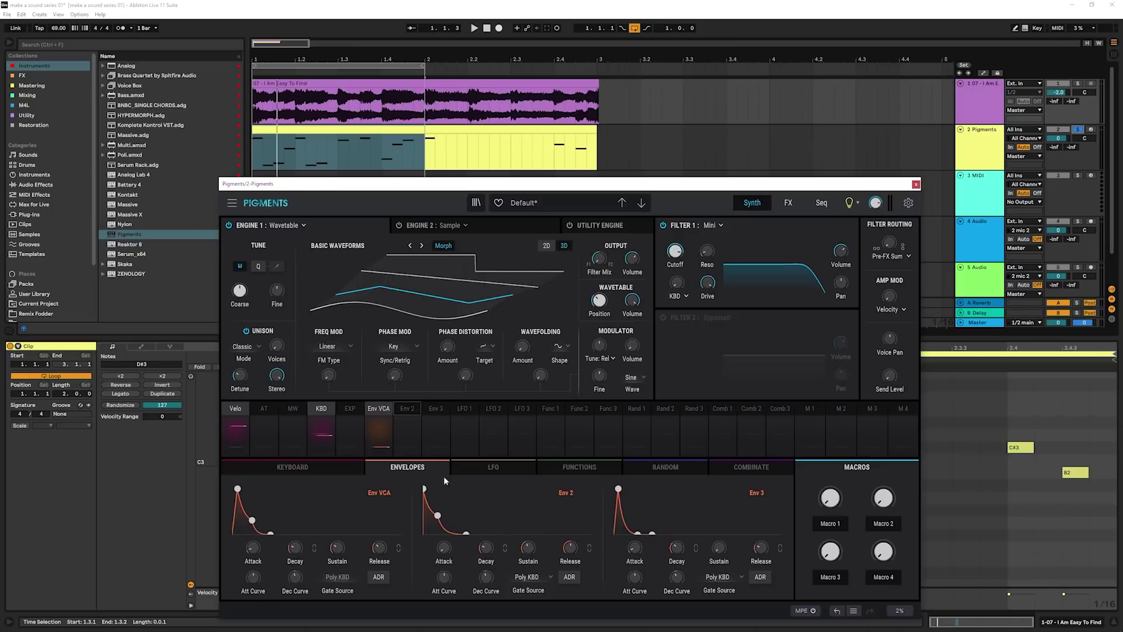
left_click(403, 407)
left_click_drag(667, 255, 667, 250)
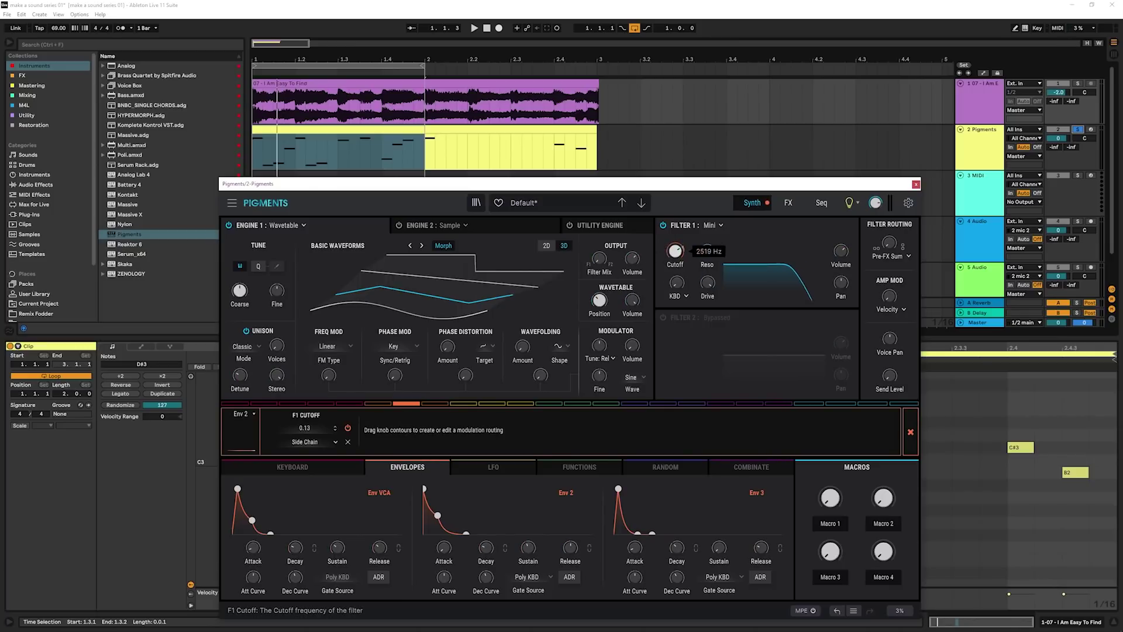
key("space")
left_click_drag(675, 252, 708, 254)
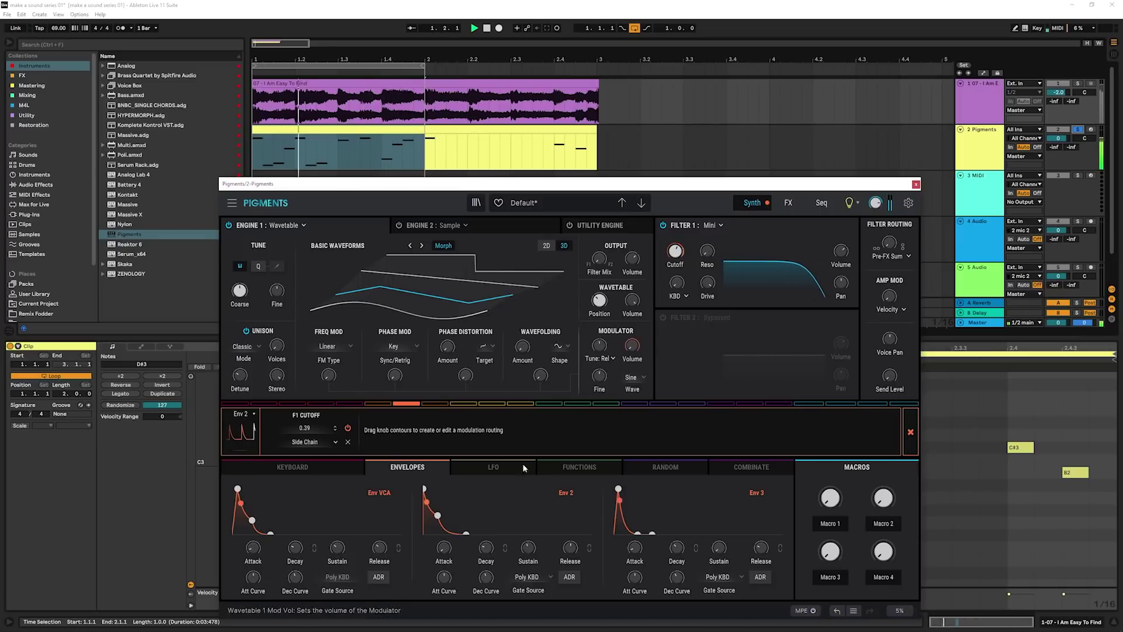
- Nudge Env 2's attack, compare with the reference, and add a little filter resonance
left_click_drag(426, 490, 443, 512)
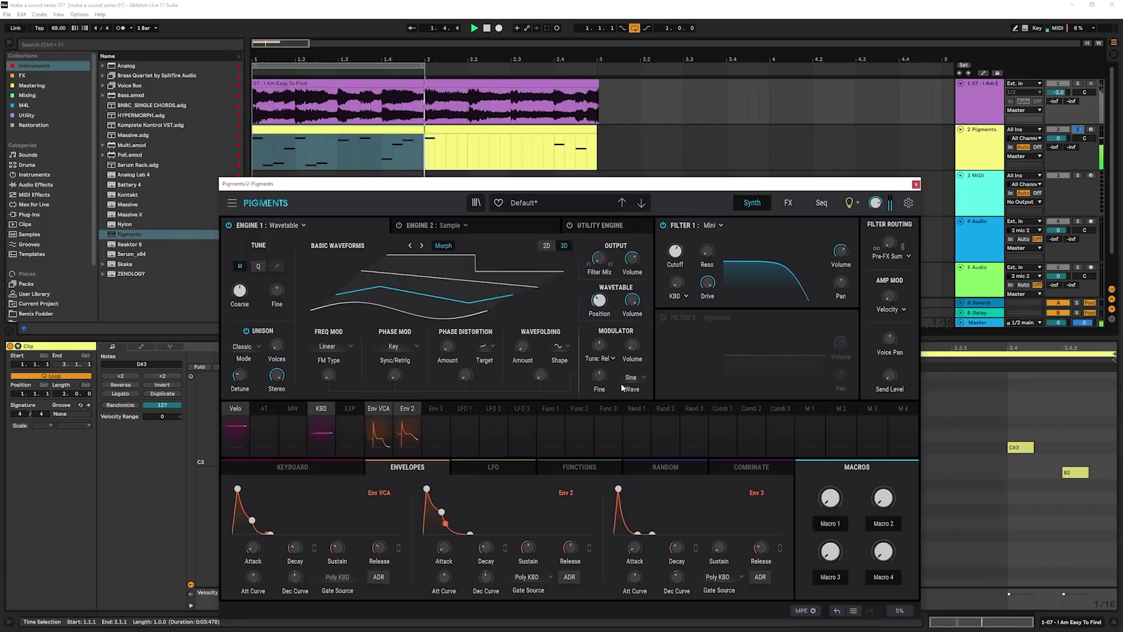
left_click(1077, 84)
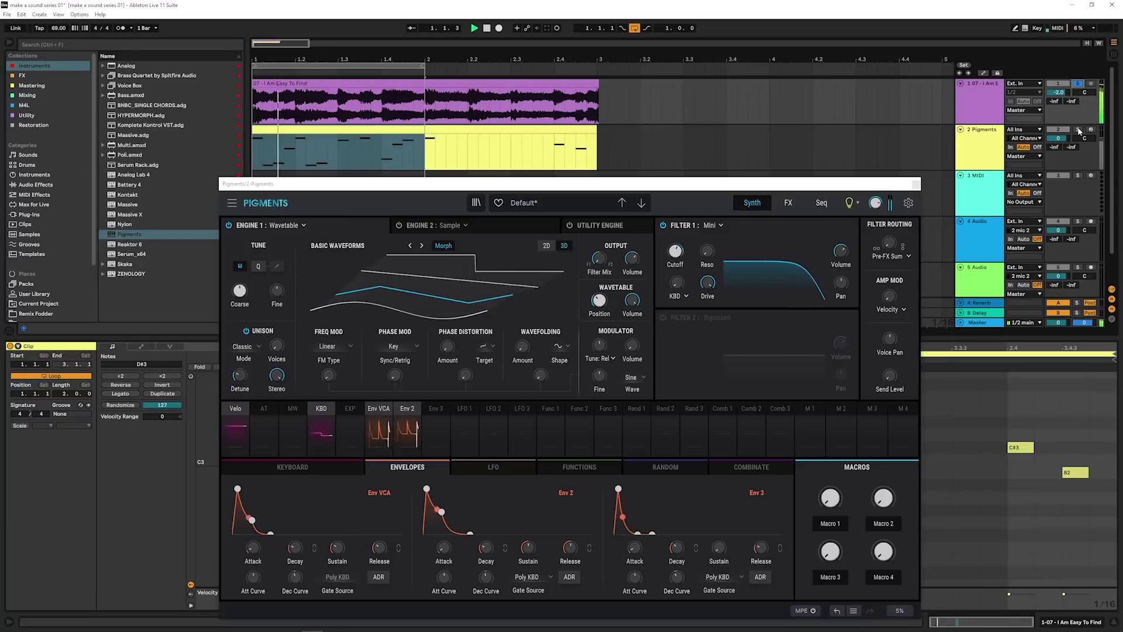
left_click(1078, 129)
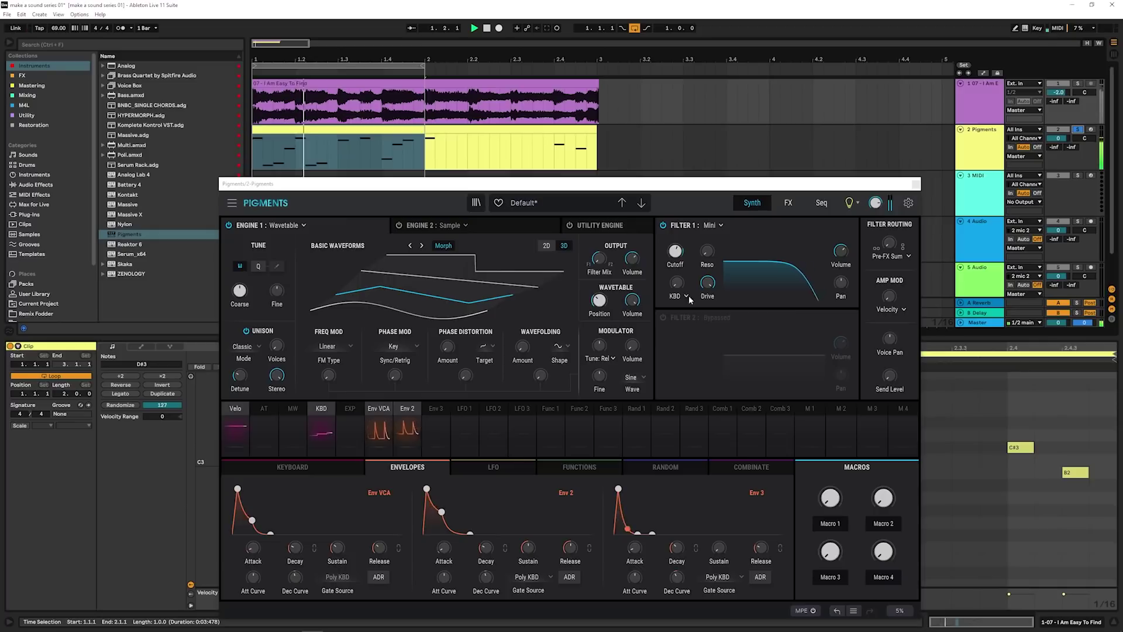
left_click_drag(707, 252, 708, 243)
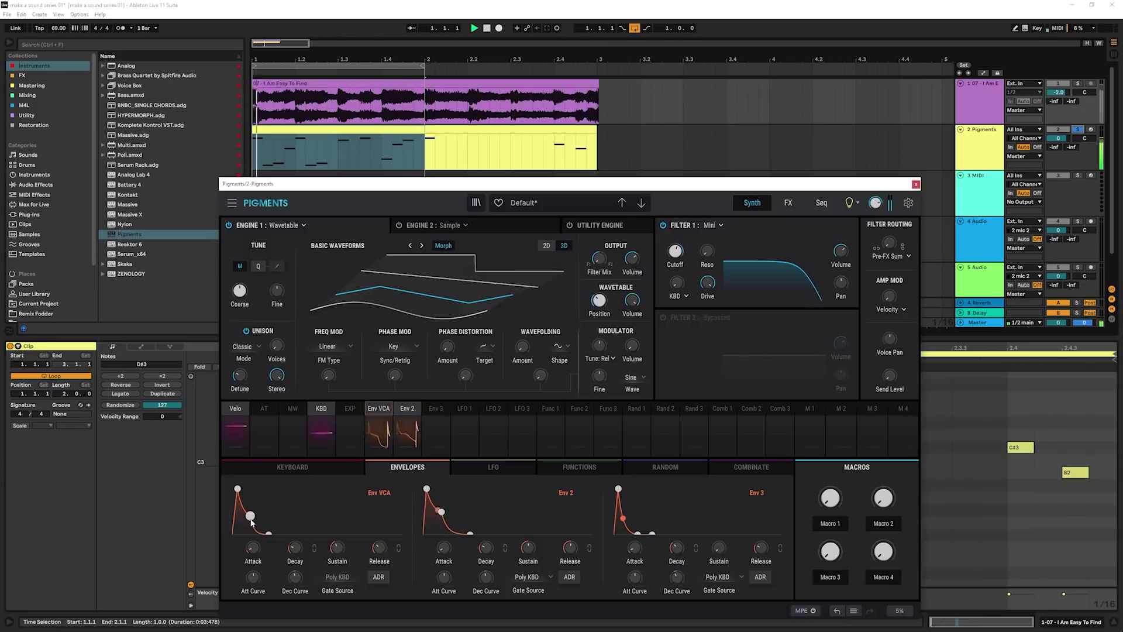
- Lengthen the amp envelope's decay and give Env 2 a shorter decay with zero sustain
left_click_drag(251, 515, 245, 518)
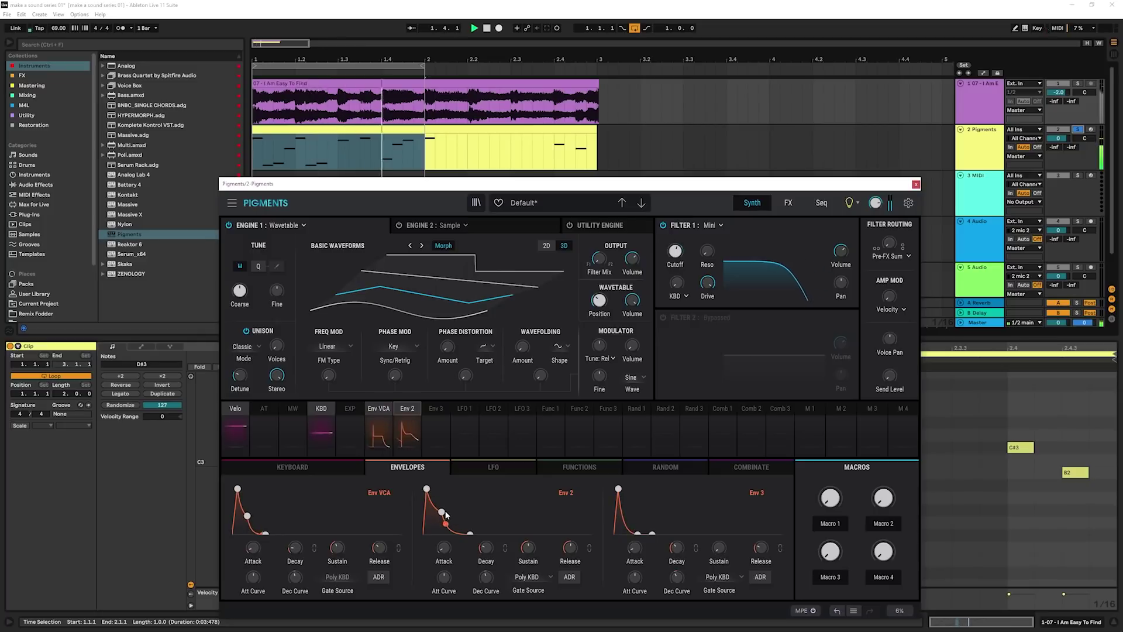
left_click_drag(443, 513, 441, 511)
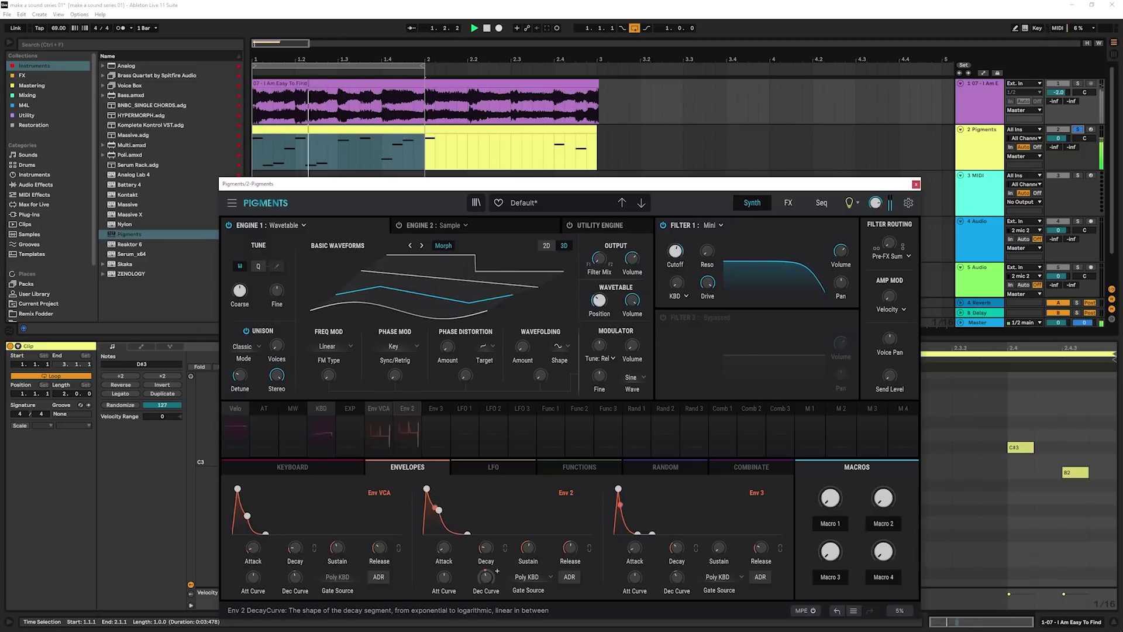
mouse_move(484, 584)
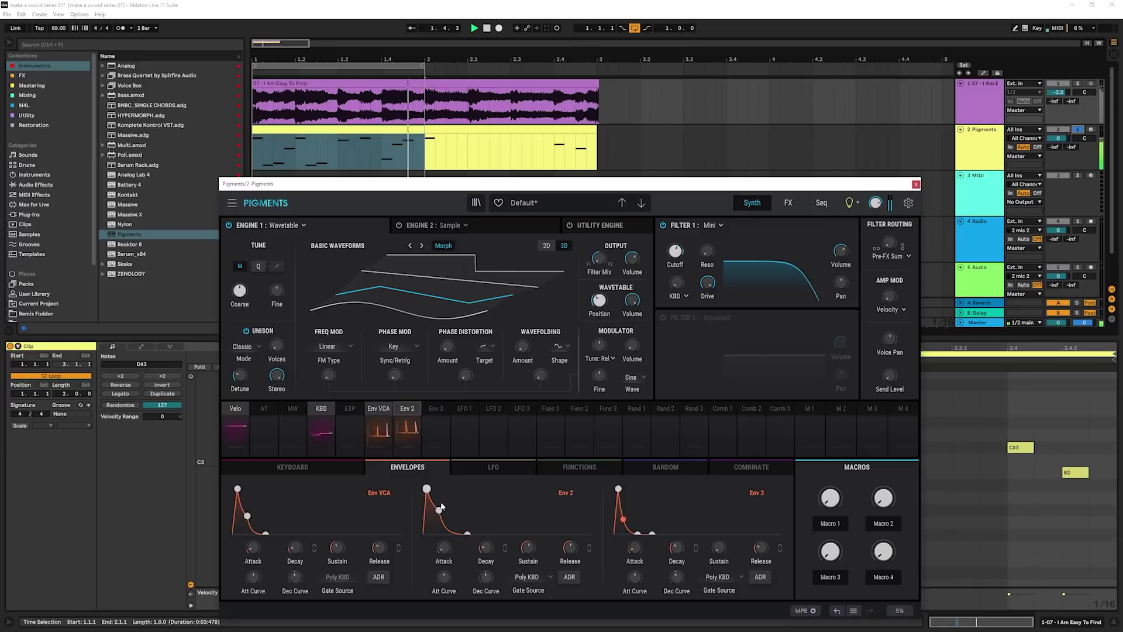
left_click_drag(439, 511, 444, 551)
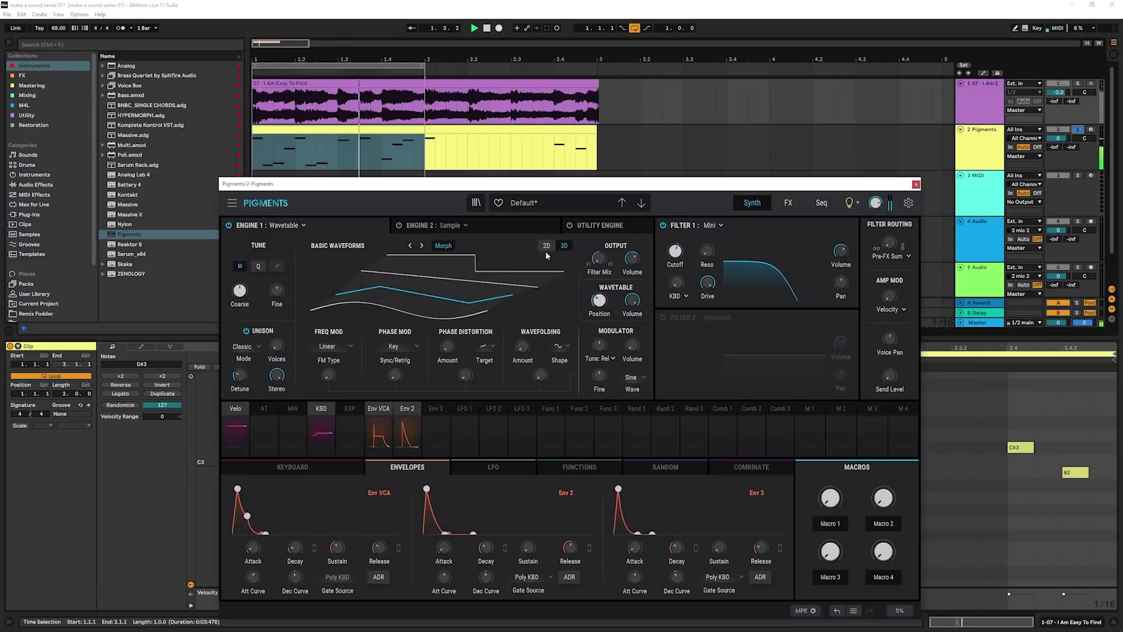
- Raise the ParamEQ high-shelf node toward 13.2 dB at 5496 Hz, keeping Delay in slot 3
left_click(788, 202)
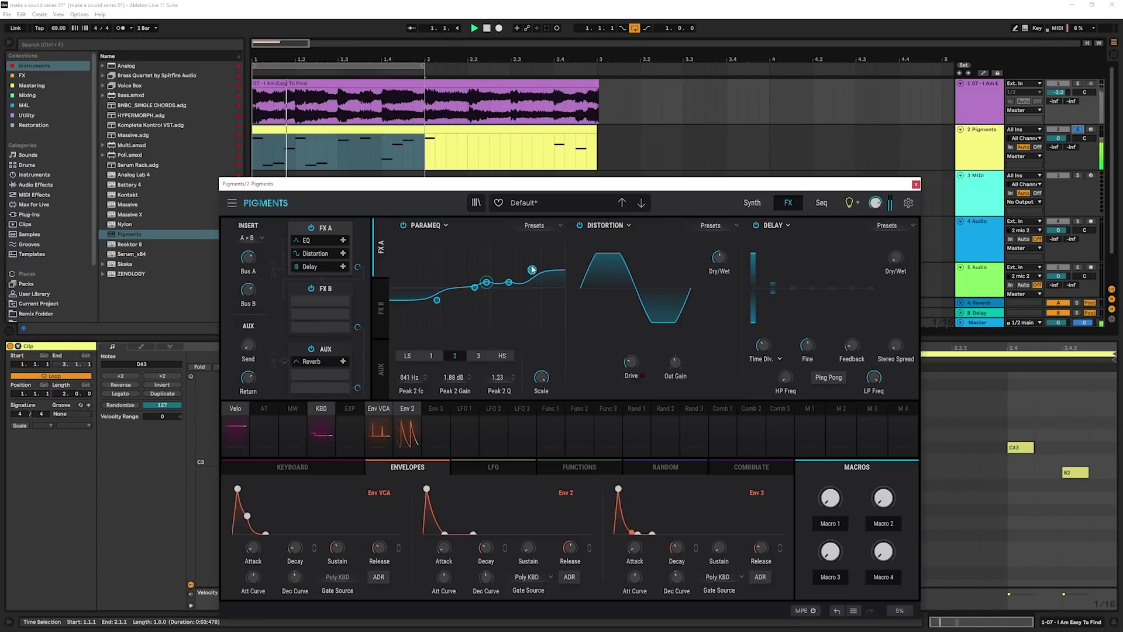
left_click_drag(531, 270, 462, 289)
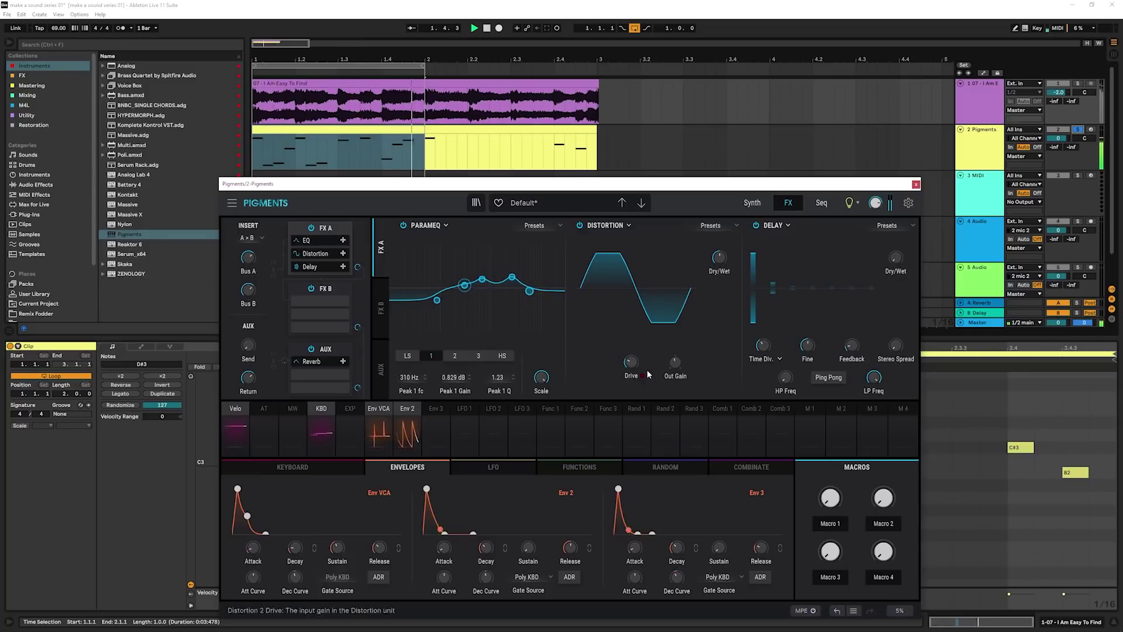
mouse_move(642, 357)
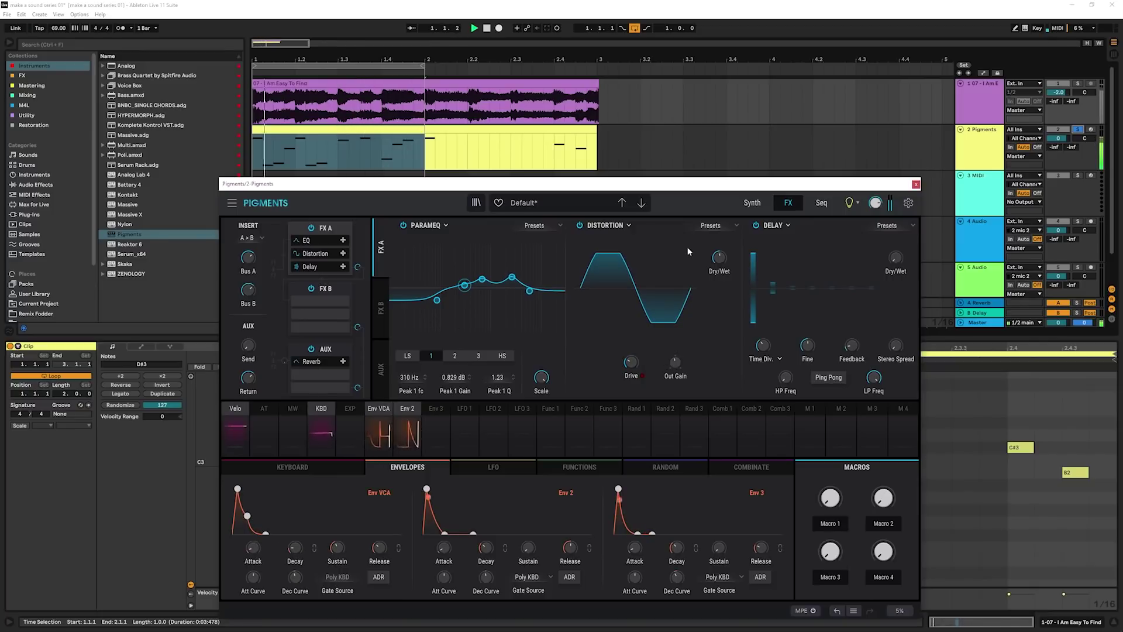
left_click(788, 226)
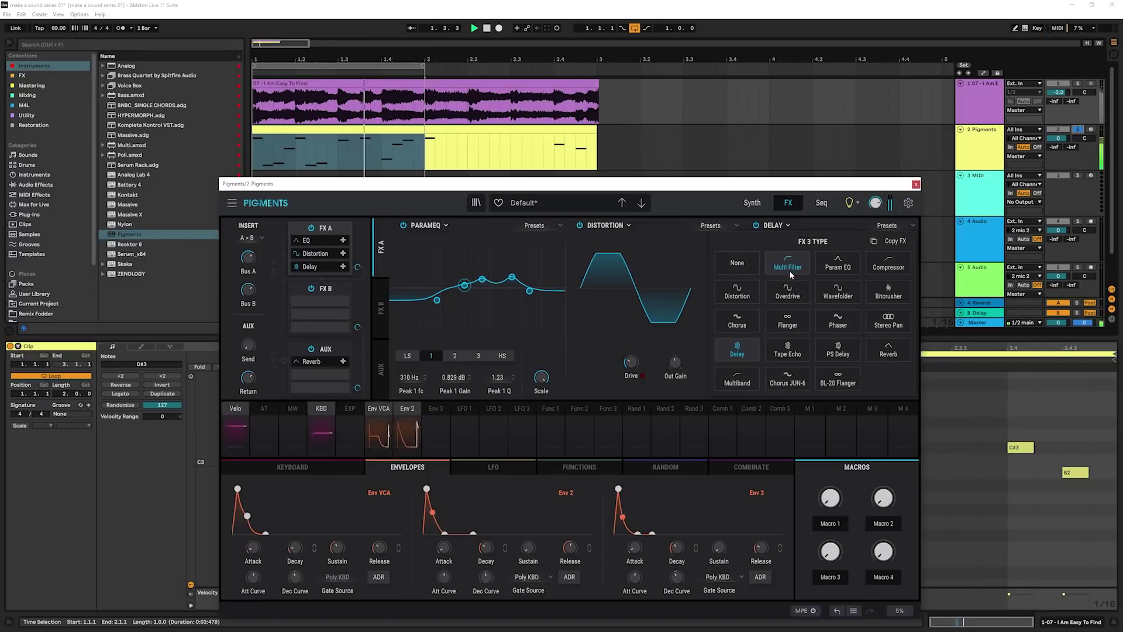
left_click(786, 227)
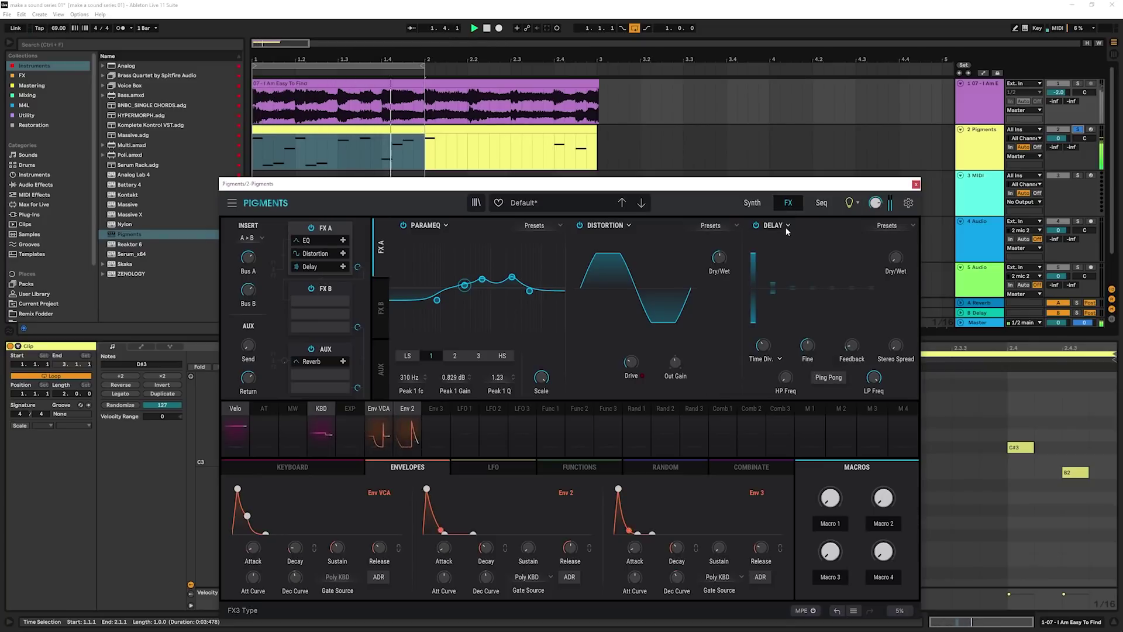
- Solo the reference track and play it from the start to listen
left_click(753, 201)
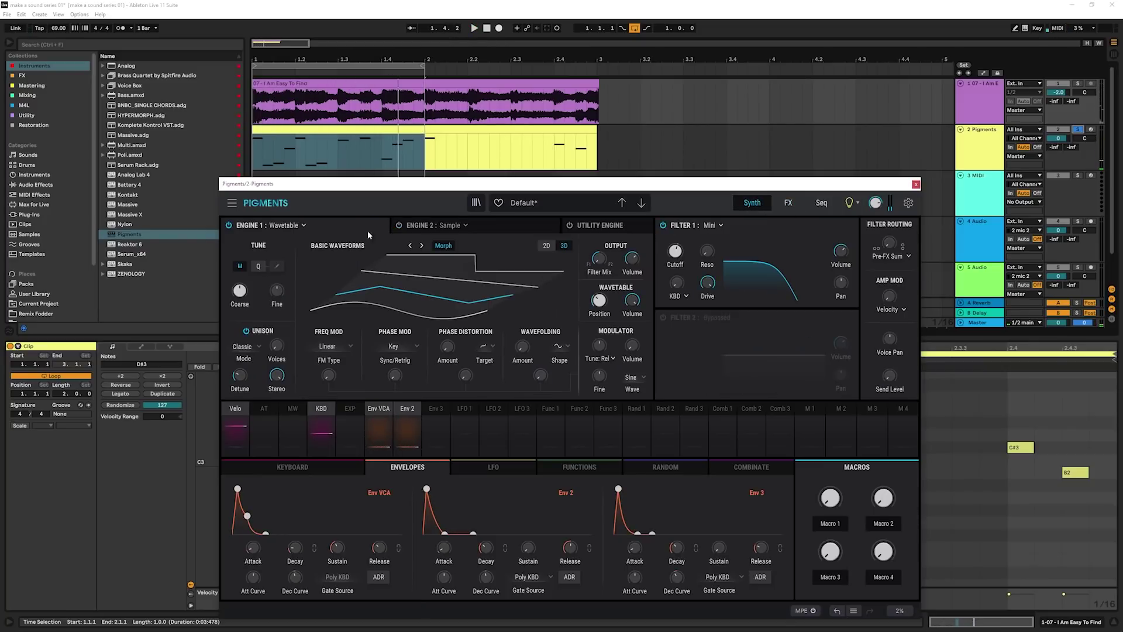
left_click(1079, 83)
key("space")
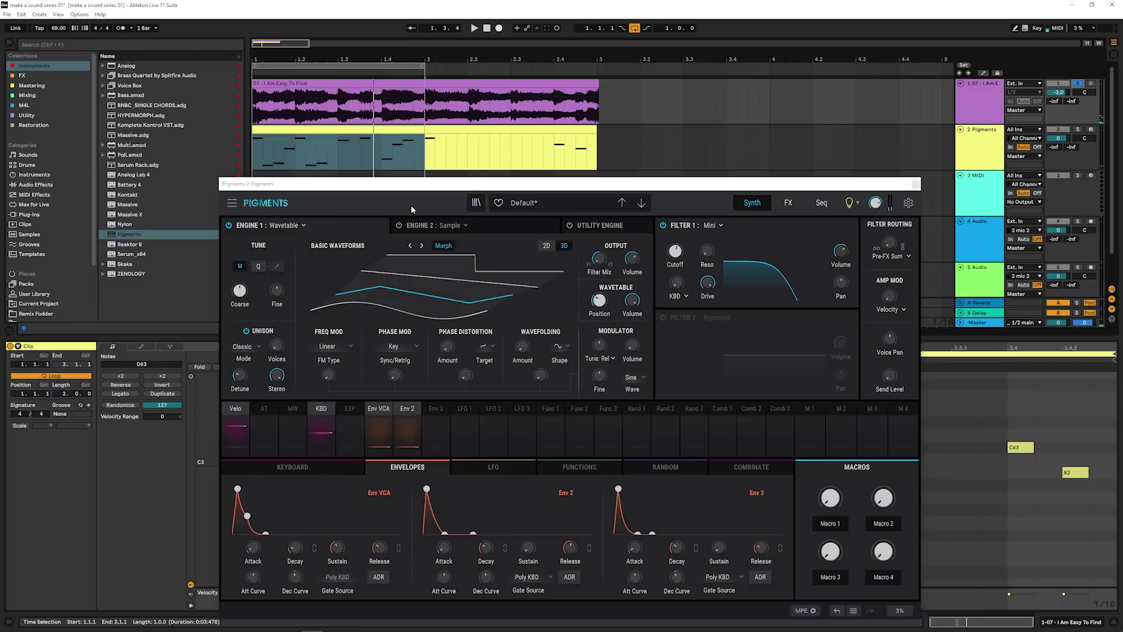
left_click_drag(404, 188, 399, 185)
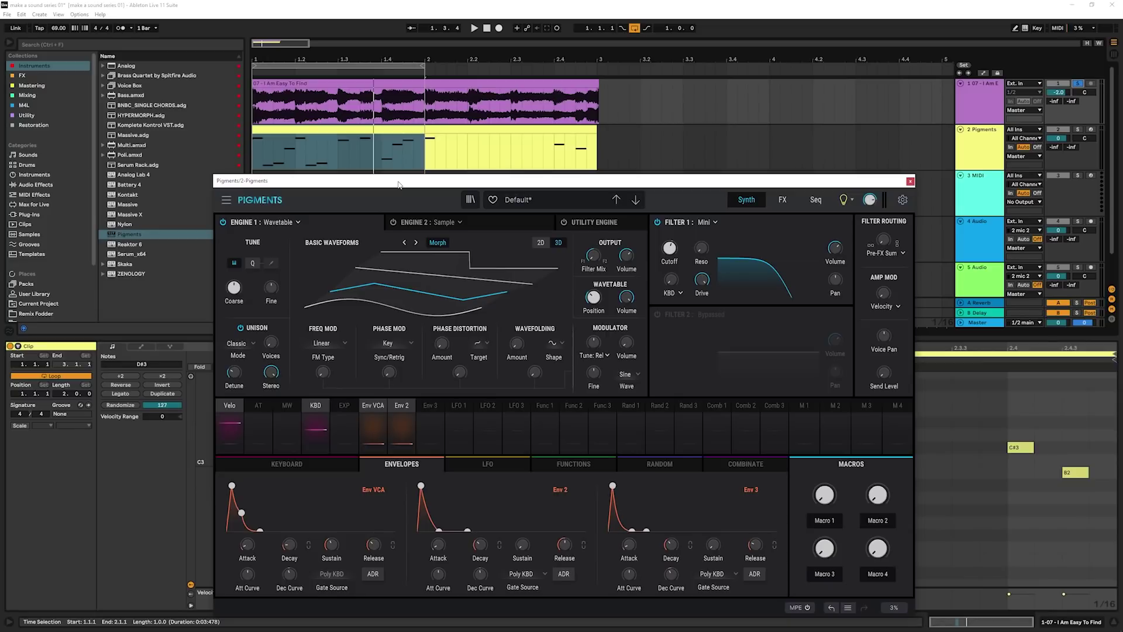
- Solo Pigments, play it, and turn Filter 1 drive up to 1.00
left_click(1077, 130)
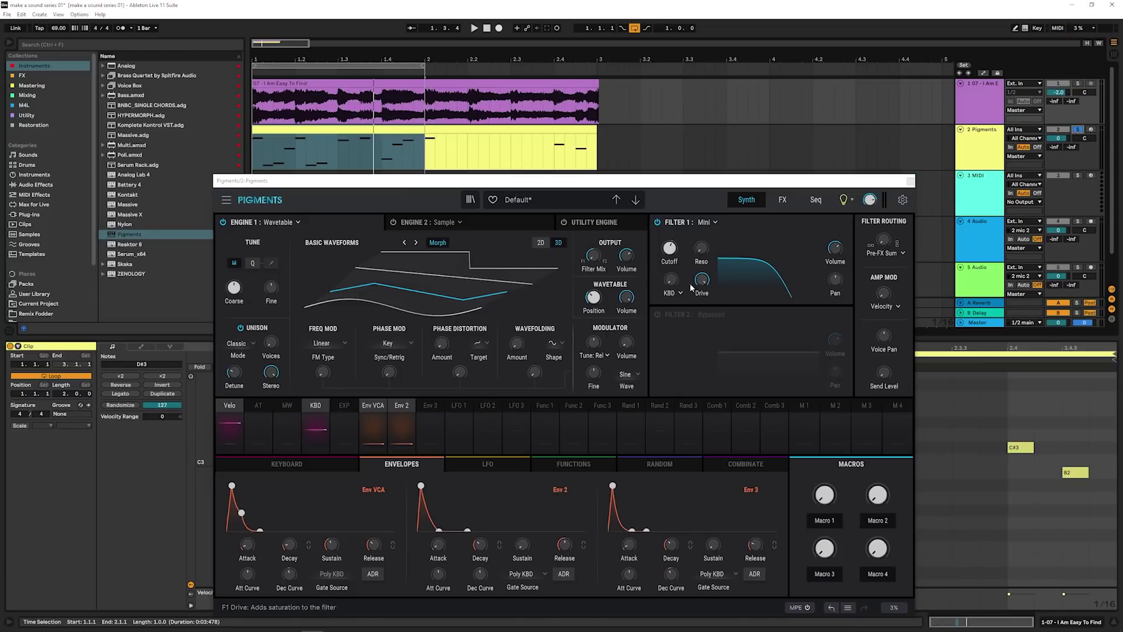
key("space")
mouse_move(706, 287)
left_mouse_down()
mouse_move(707, 245)
mouse_move(704, 316)
mouse_move(705, 263)
mouse_move(703, 283)
left_mouse_up()
scroll(703, 281, "down", 15)
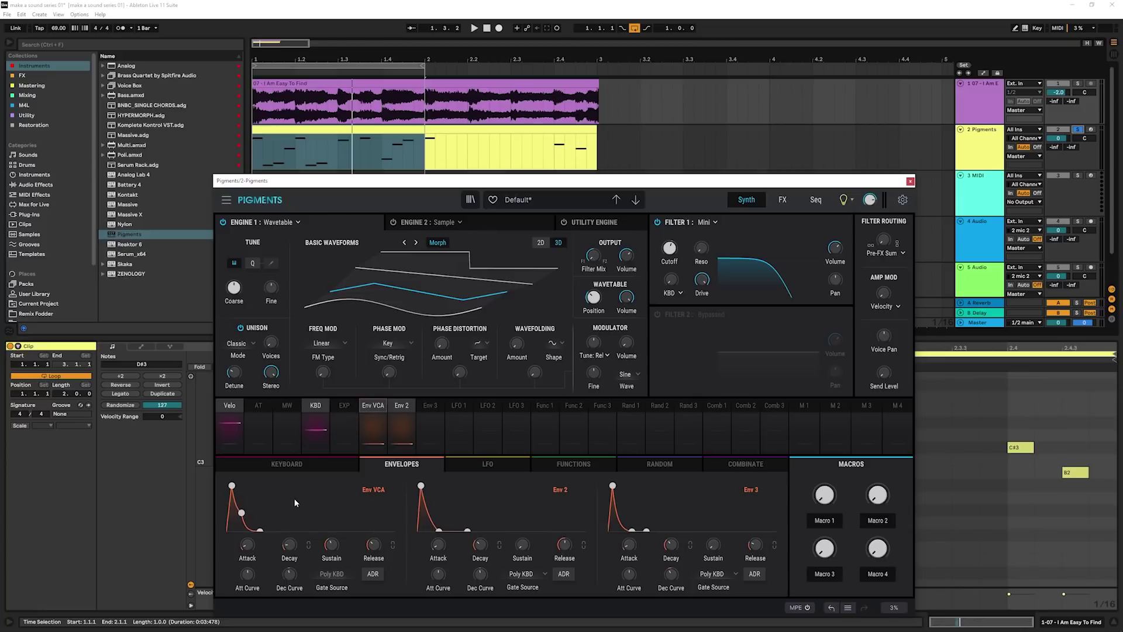
- Audition the pluck and drag the Filter 1 cutoff down toward about 235 Hz
left_click(316, 406)
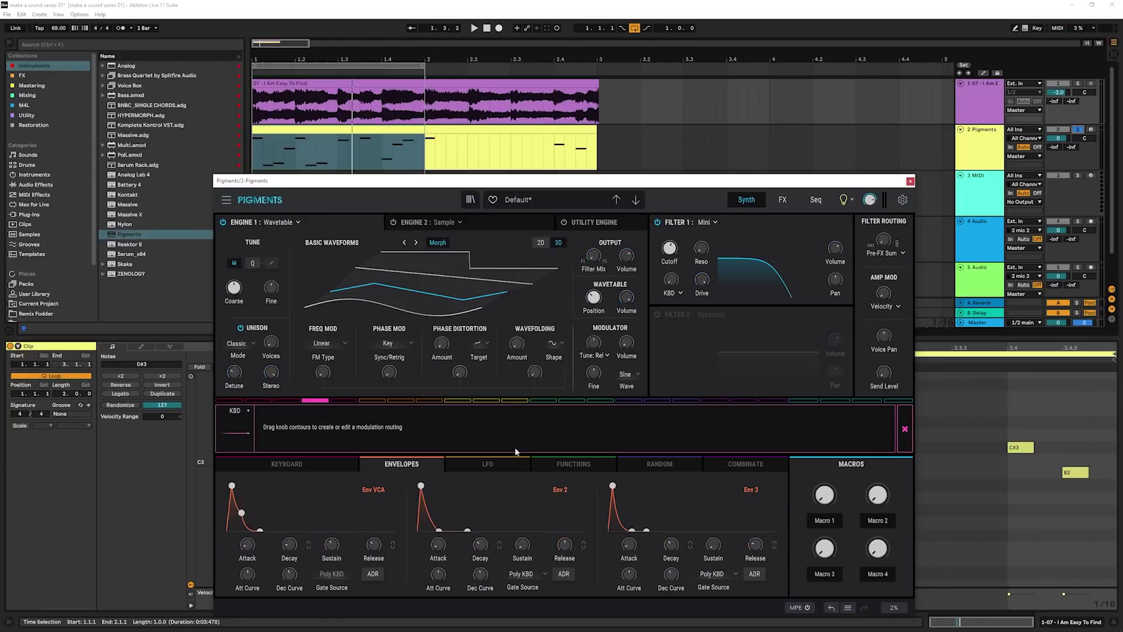
left_click(904, 431)
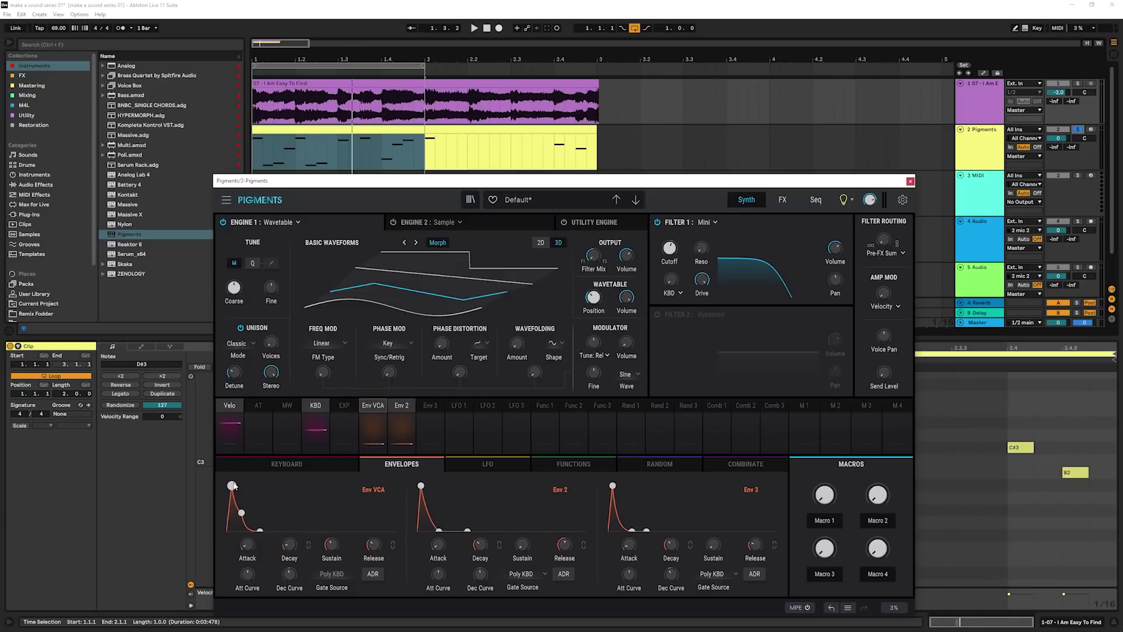
key("space")
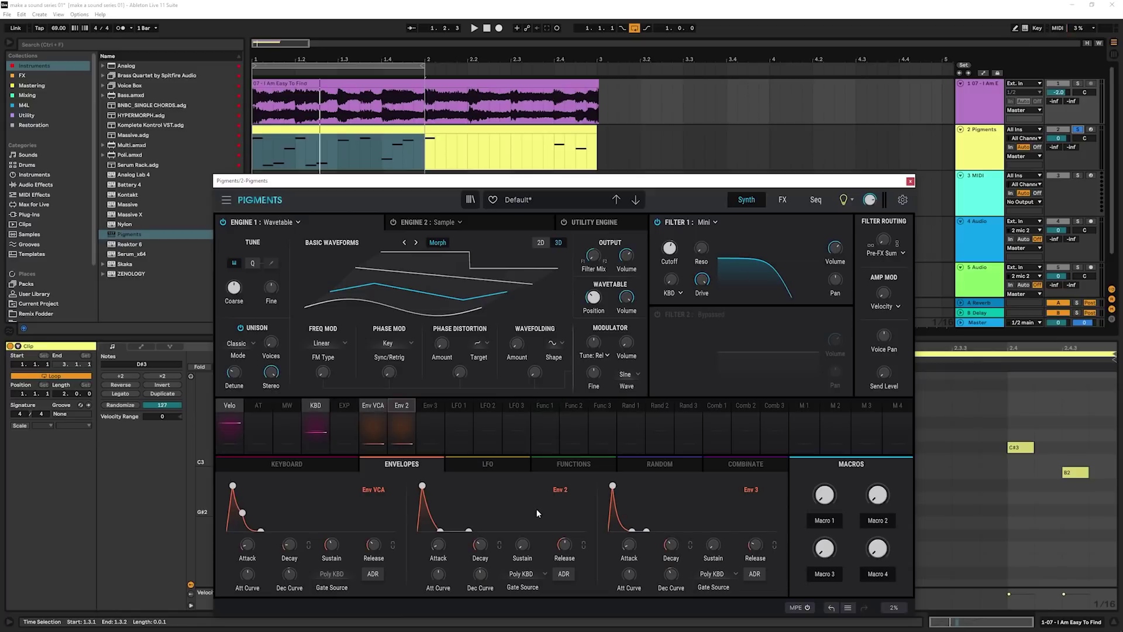
key("space")
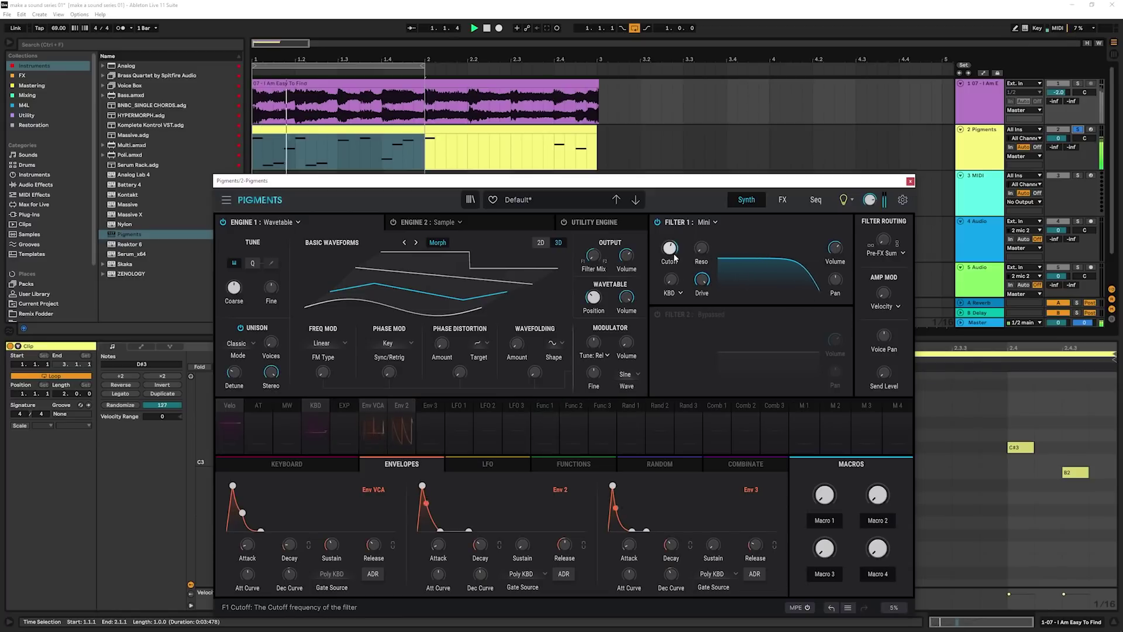
mouse_move(671, 251)
left_mouse_down()
mouse_move(671, 266)
mouse_move(671, 249)
mouse_move(679, 254)
left_mouse_up()
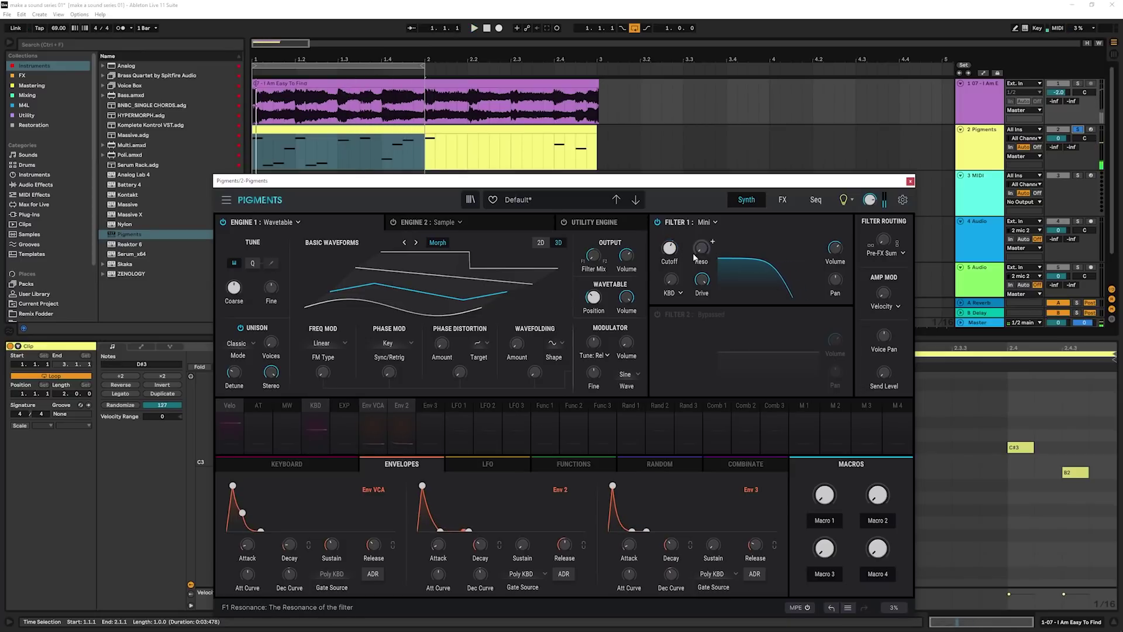
- Boost the EQ low shelf to about 6 dB and lower the high shelf to -1.73 dB
left_click(783, 200)
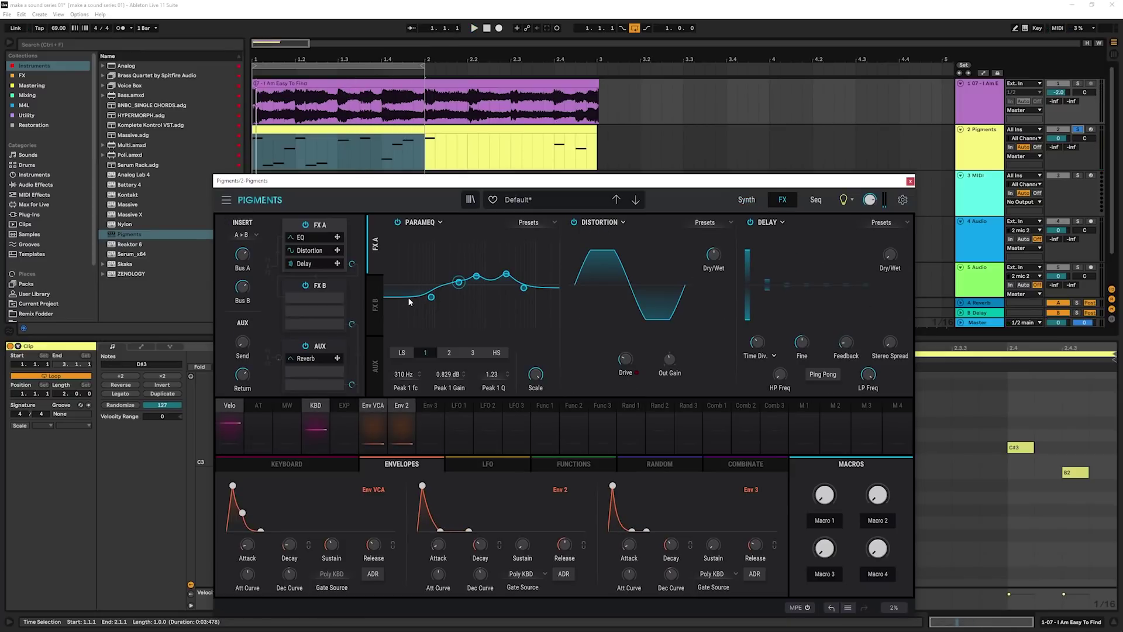
left_click(430, 297)
key("space")
left_click_drag(424, 295, 449, 281)
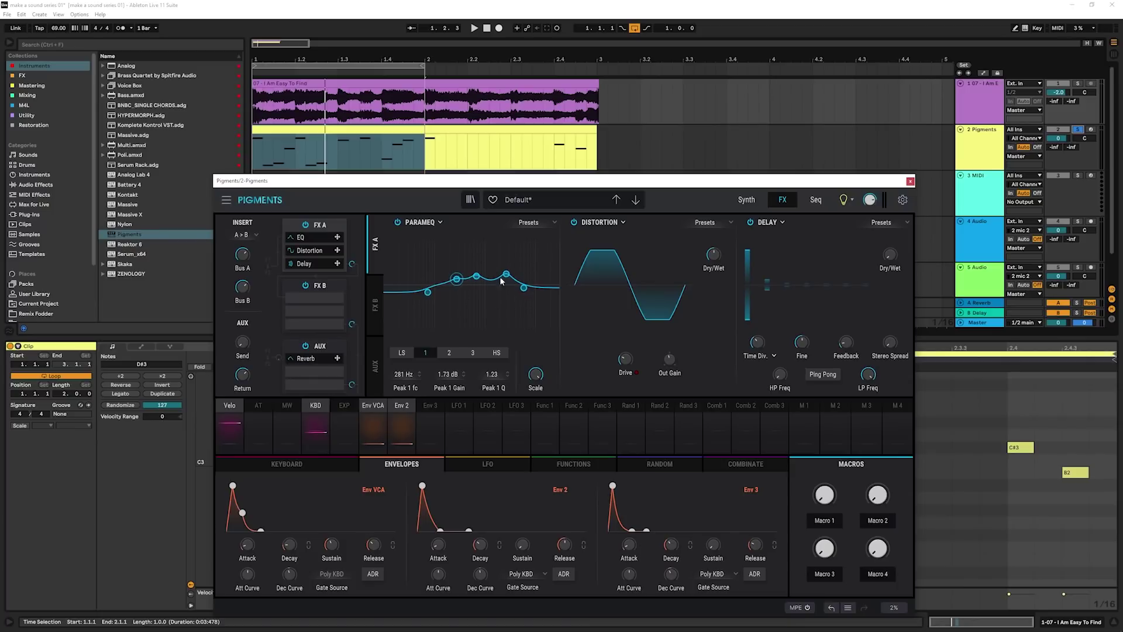
key("space")
left_click_drag(522, 286, 524, 294)
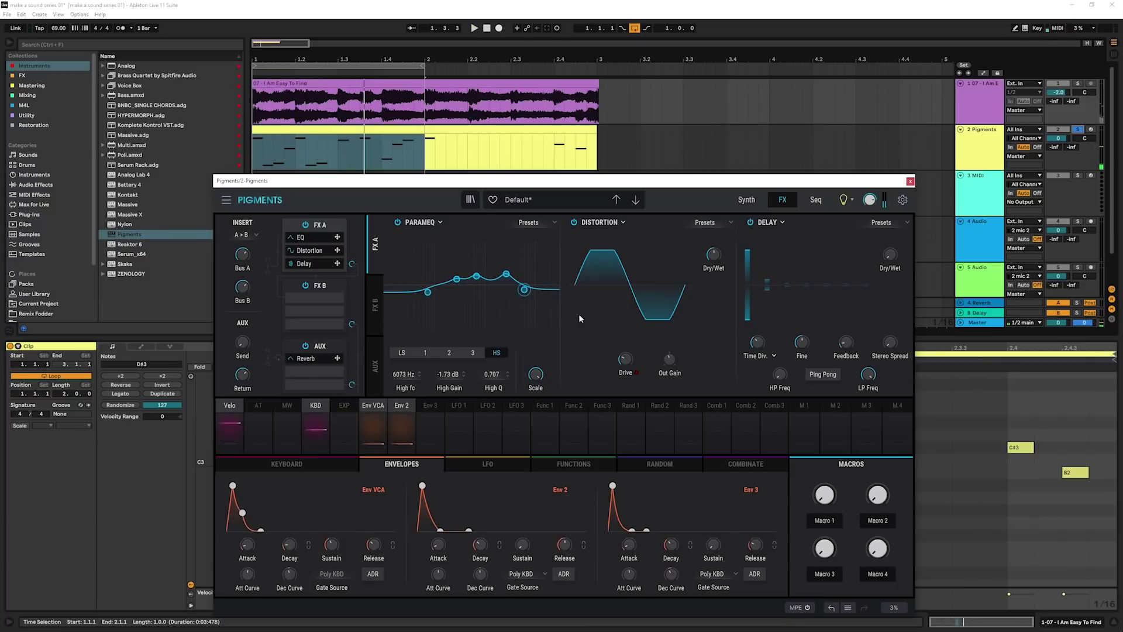
- Raise the Distortion drive to about 13.5 dB while auditioning the patch
mouse_move(635, 363)
key("space")
mouse_move(626, 362)
left_mouse_down()
mouse_move(626, 339)
mouse_move(626, 351)
left_mouse_up()
key("space")
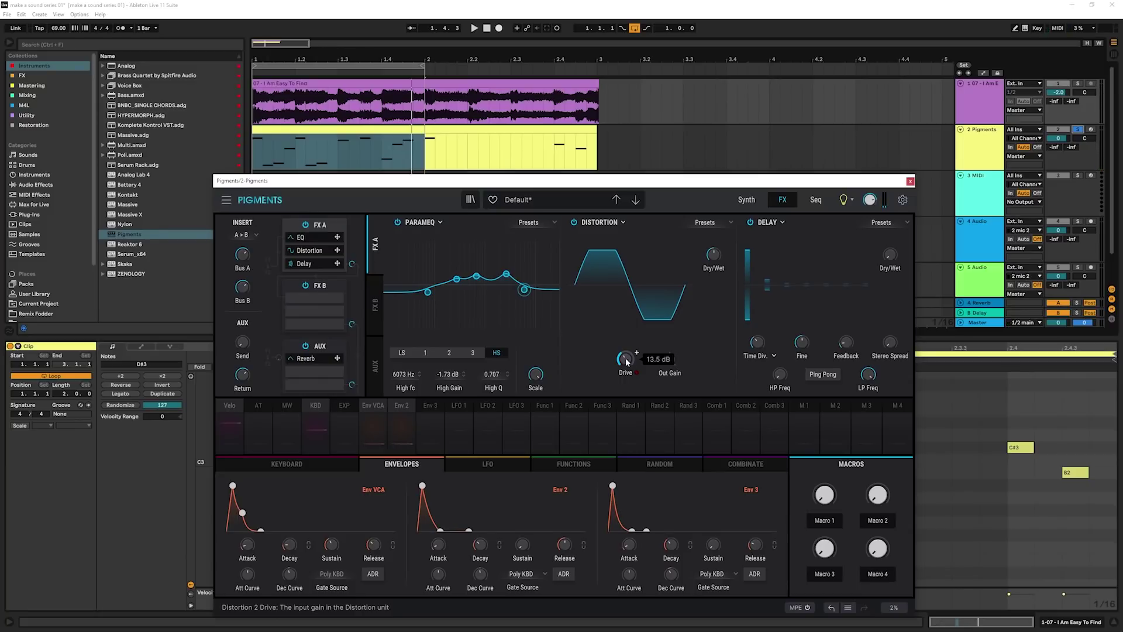
left_click_drag(626, 359, 626, 359)
key("space")
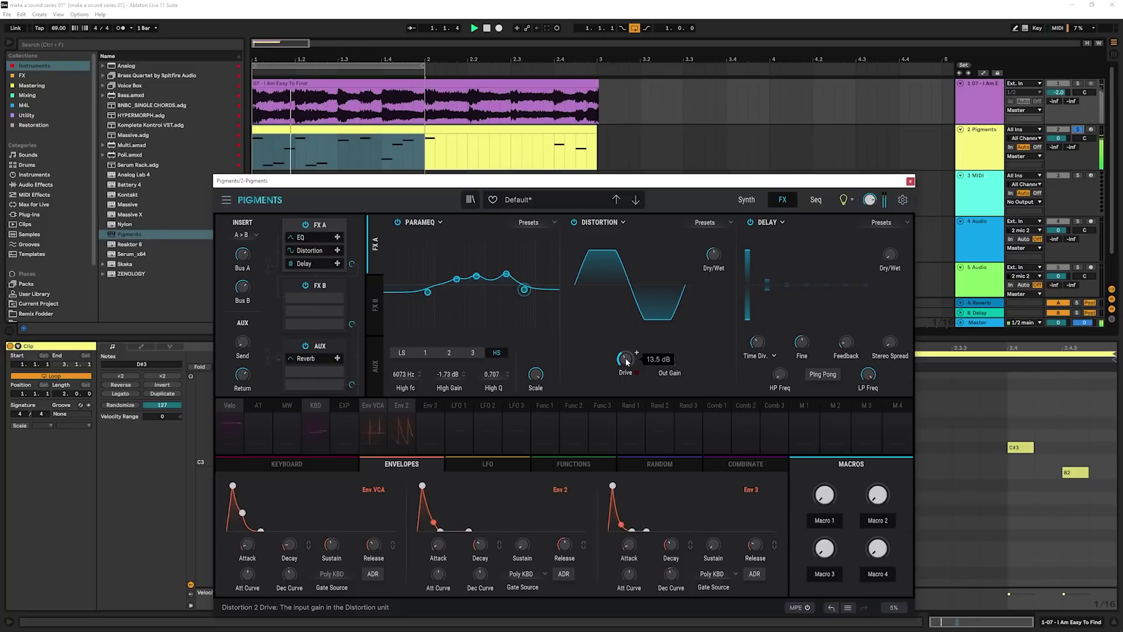
- Change FX slot 3 from Delay to Reverb and play the patch to audition it
left_click(782, 223)
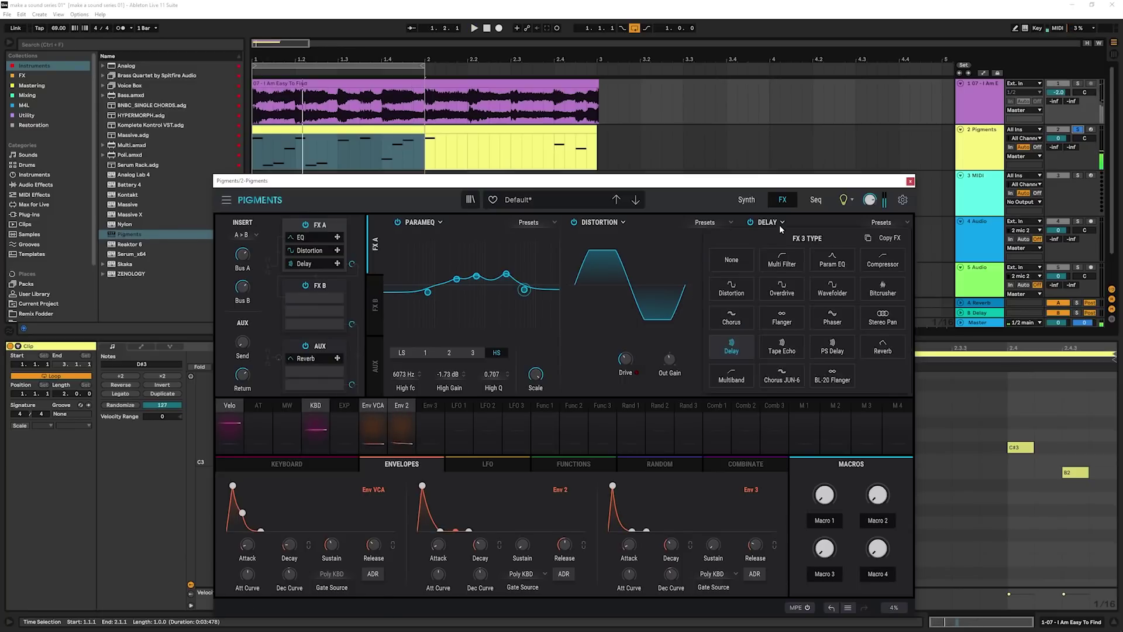
left_click(883, 345)
key("space")
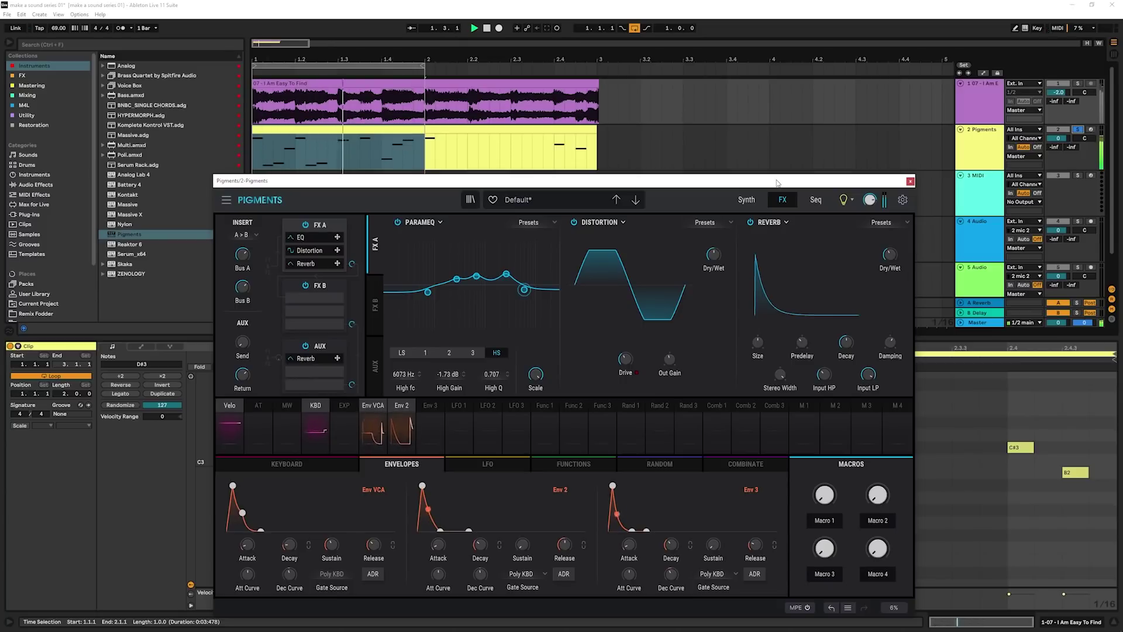
mouse_move(857, 337)
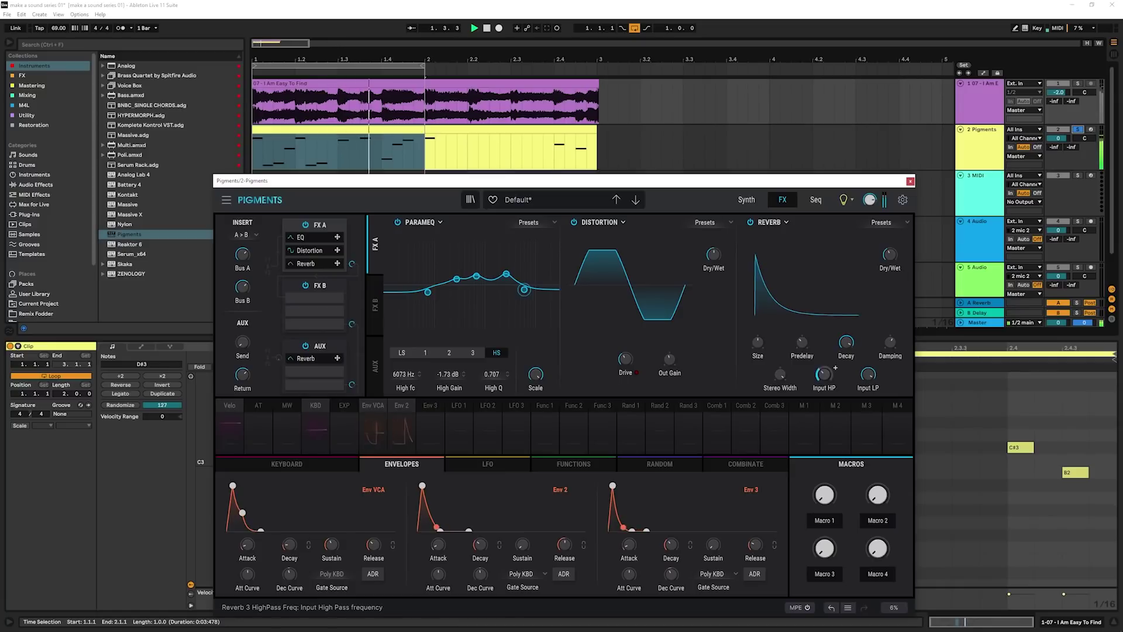
mouse_move(835, 368)
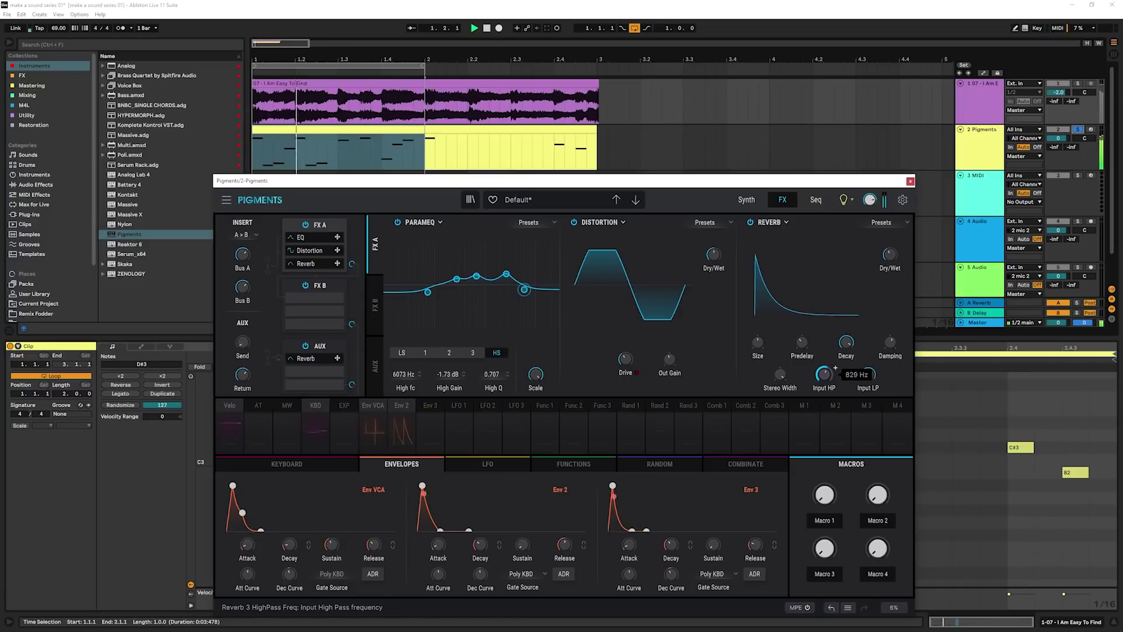
mouse_move(888, 257)
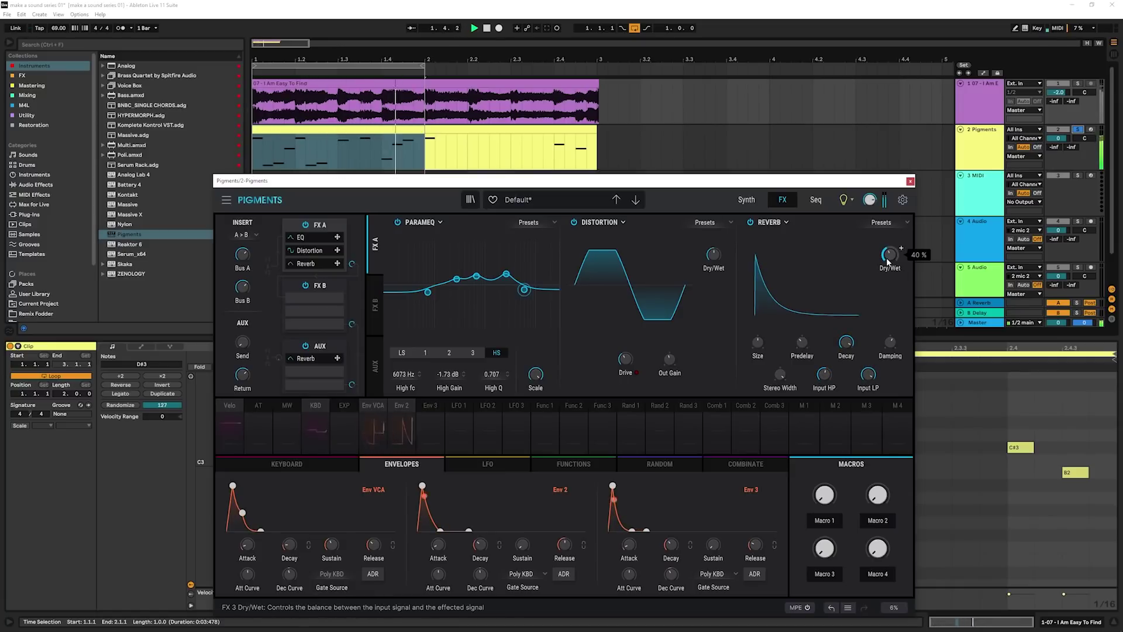
left_click(746, 199)
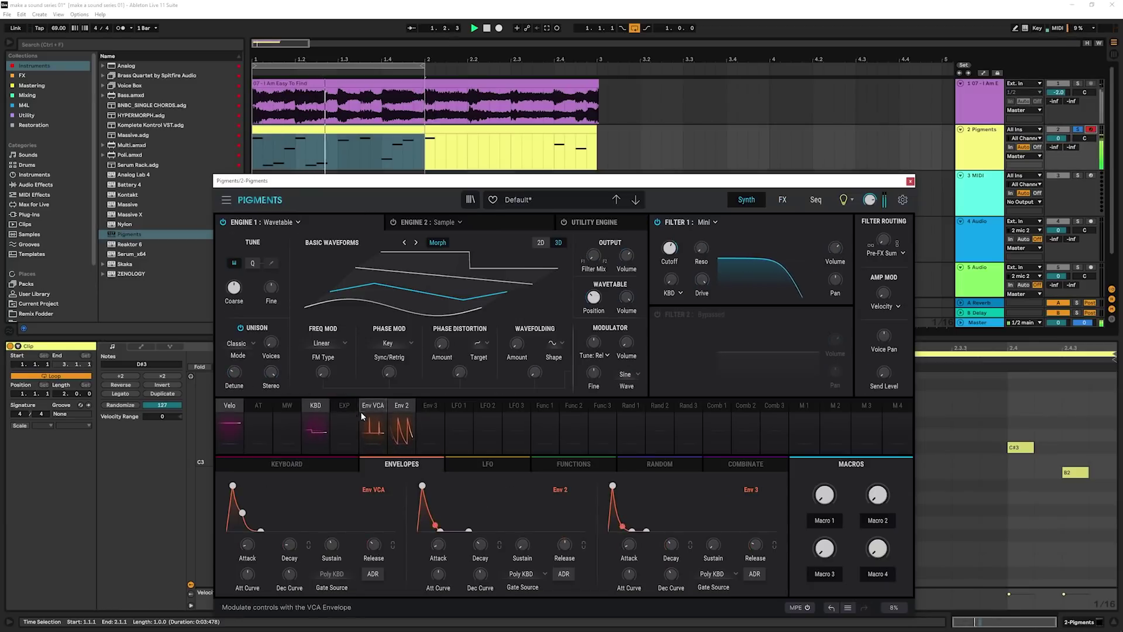
- Set the keyboard Play Mode to Mono and start playback
left_click(314, 406)
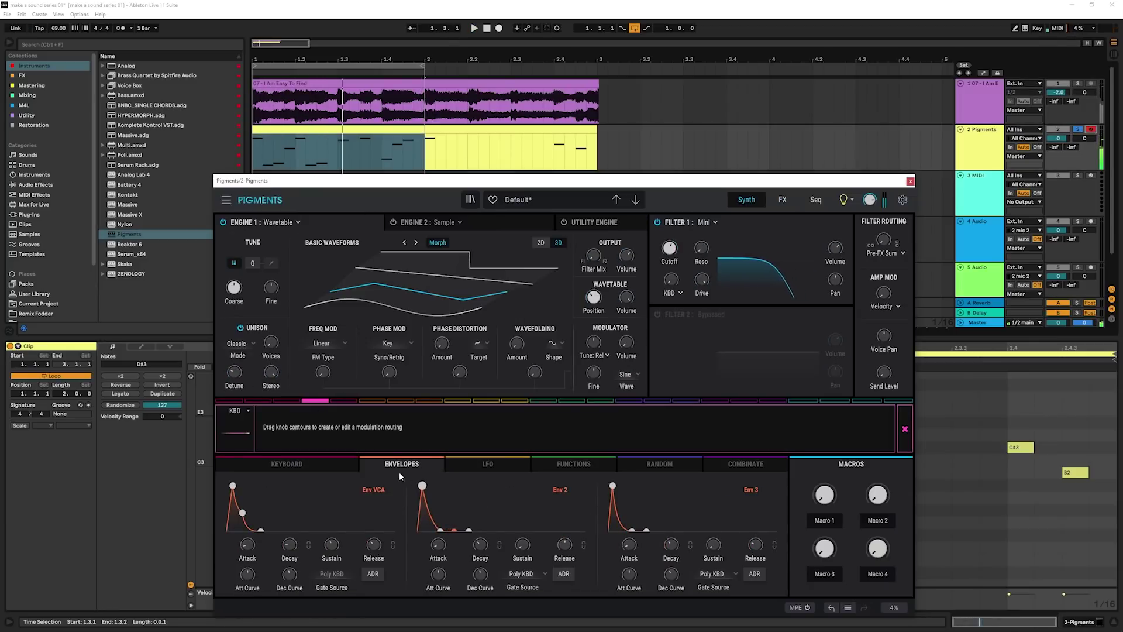
left_click(905, 430)
left_click(314, 440)
left_click(429, 503)
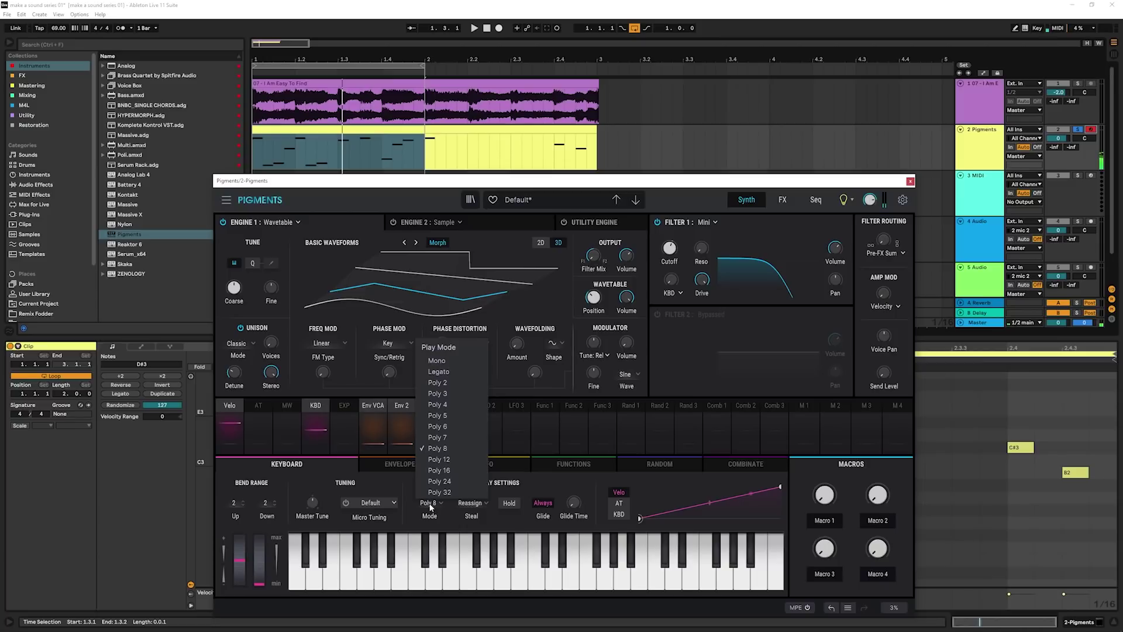
left_click(437, 360)
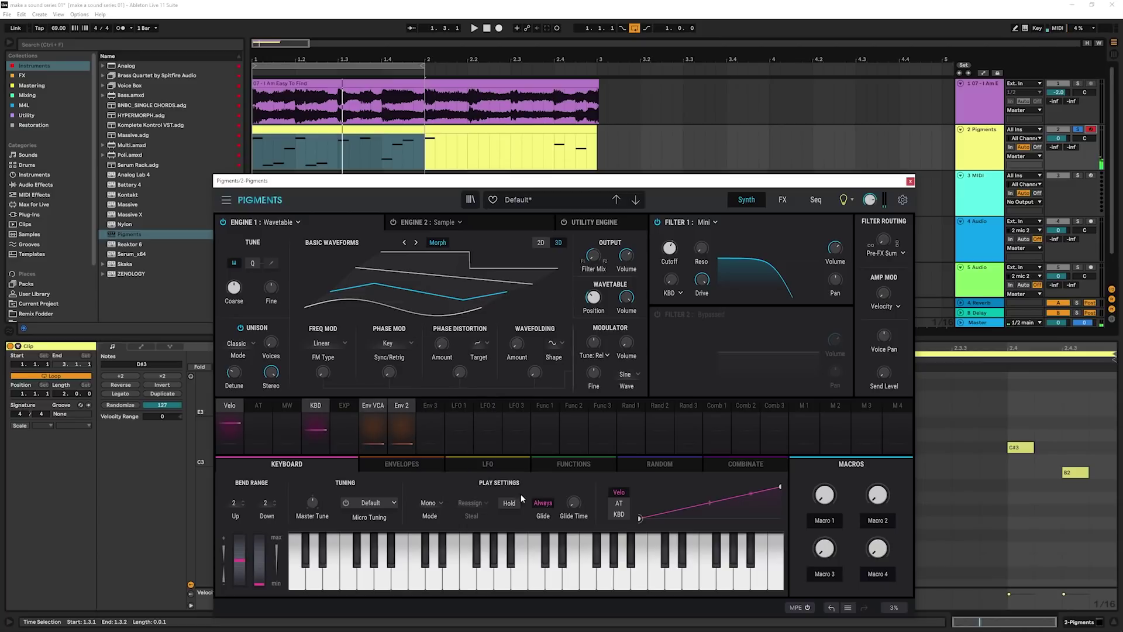
key("space")
- Dial the glide time to a short value of roughly 9 ms while listening
mouse_move(575, 508)
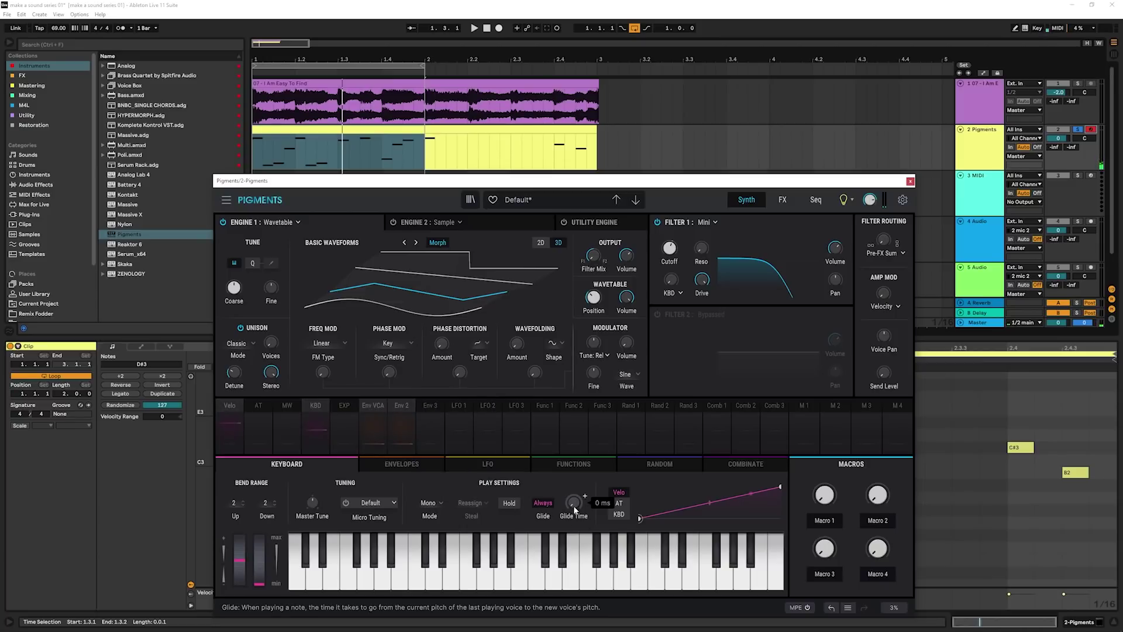
mouse_move(574, 508)
left_mouse_down()
mouse_move(574, 489)
mouse_move(575, 501)
left_mouse_up()
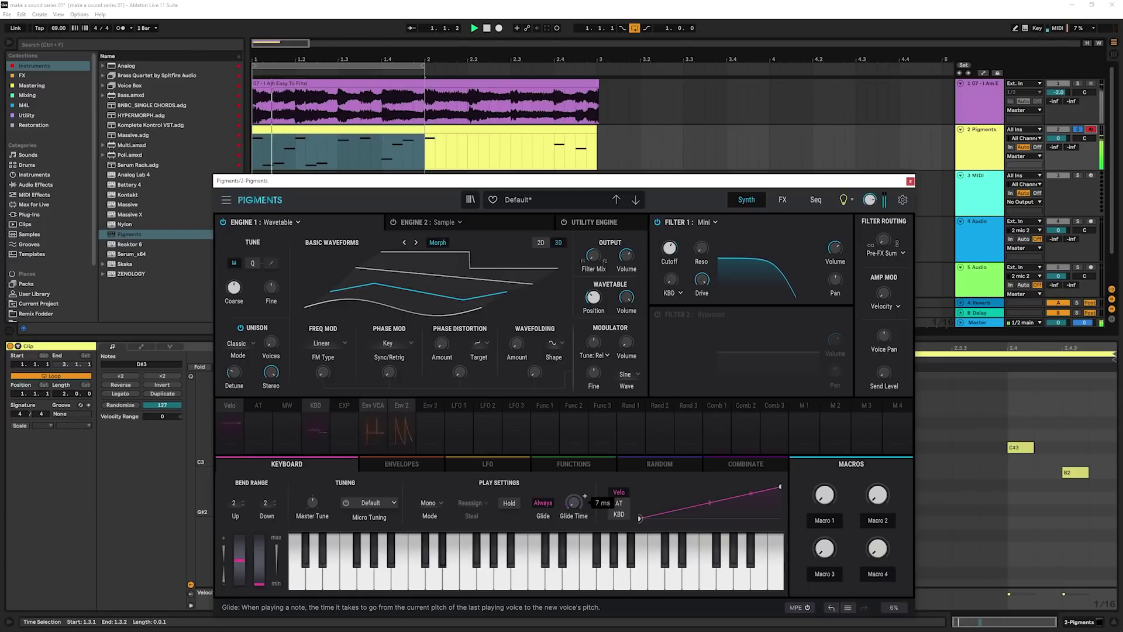
left_click(782, 199)
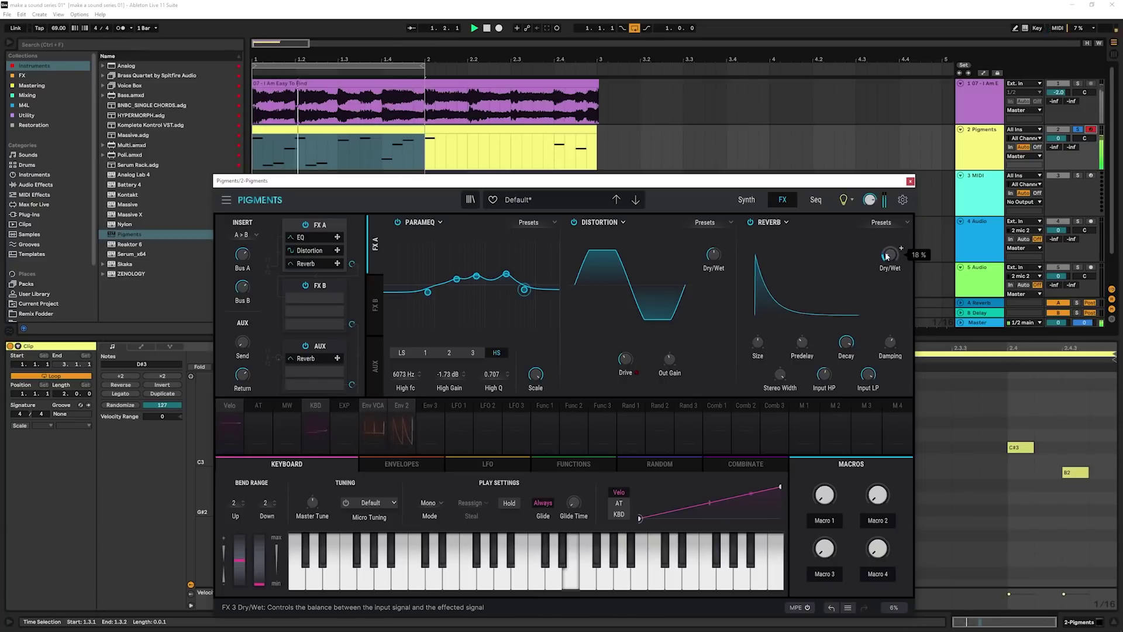
left_click(746, 199)
left_click_drag(574, 502, 574, 549)
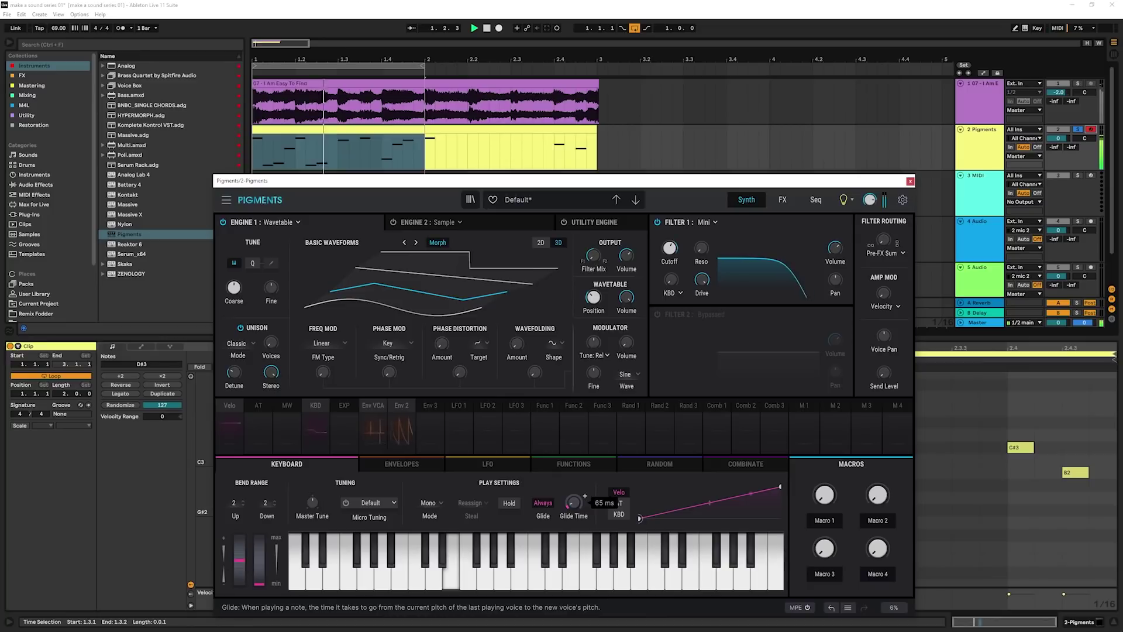
left_click_drag(585, 496, 584, 496)
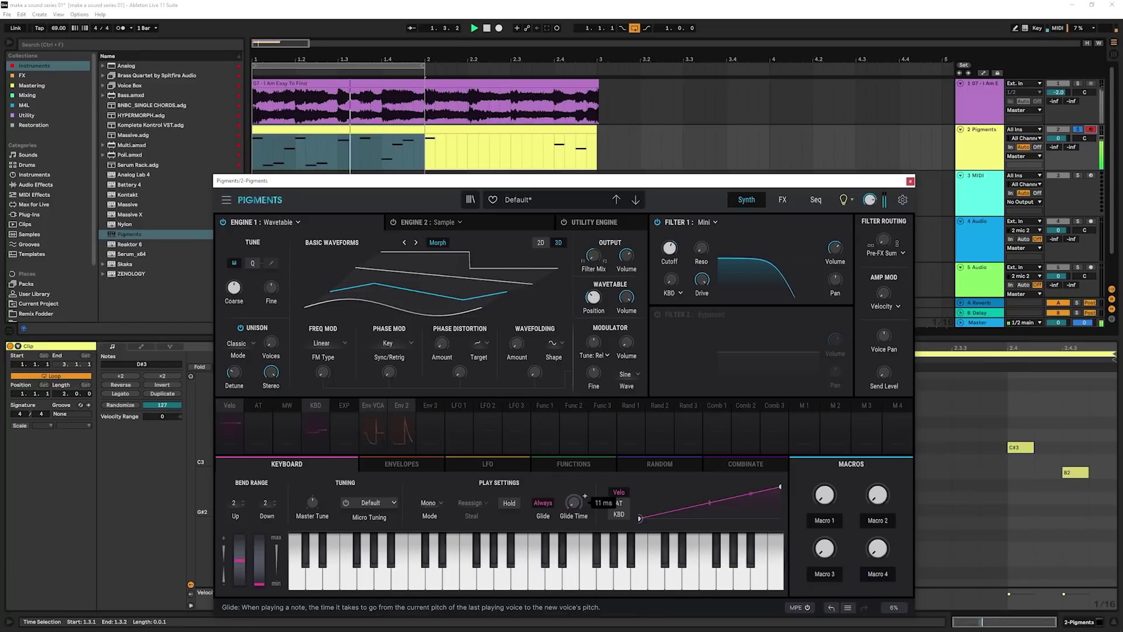
left_click_drag(574, 502, 574, 499)
key("space")
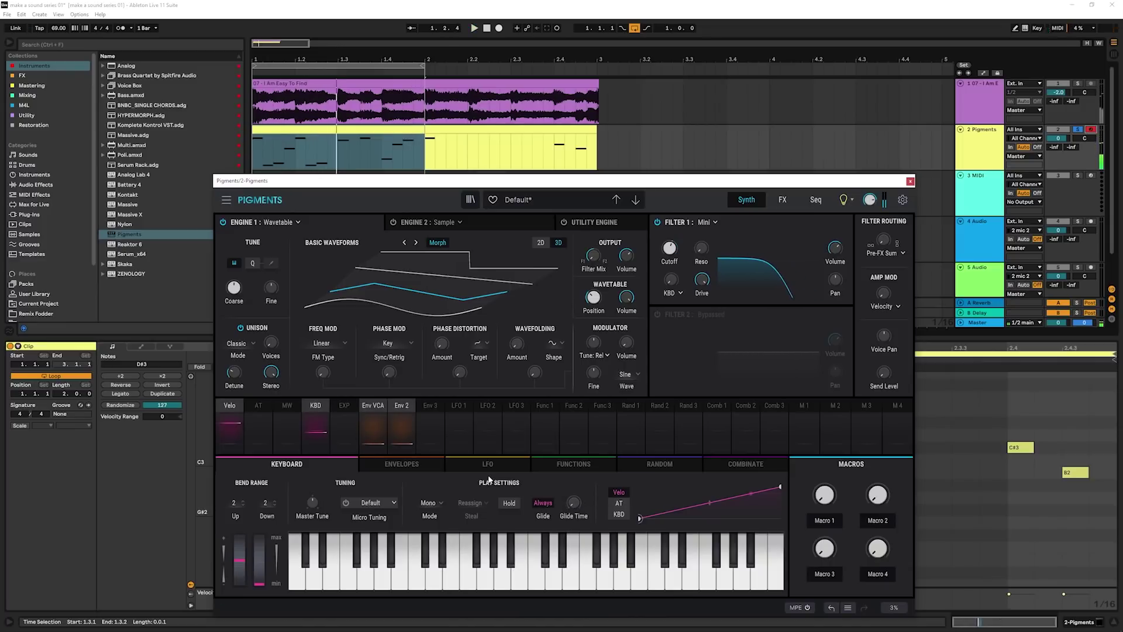